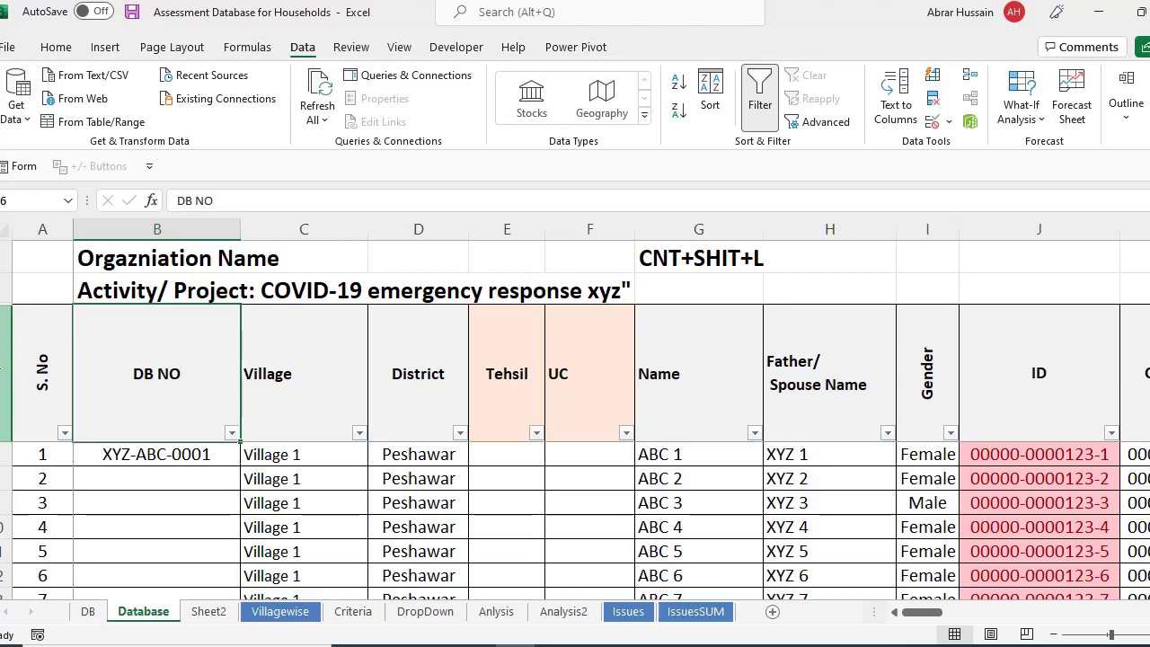
Toggle the filter off and on again for the Database sheet's header row.
left_click(5, 373)
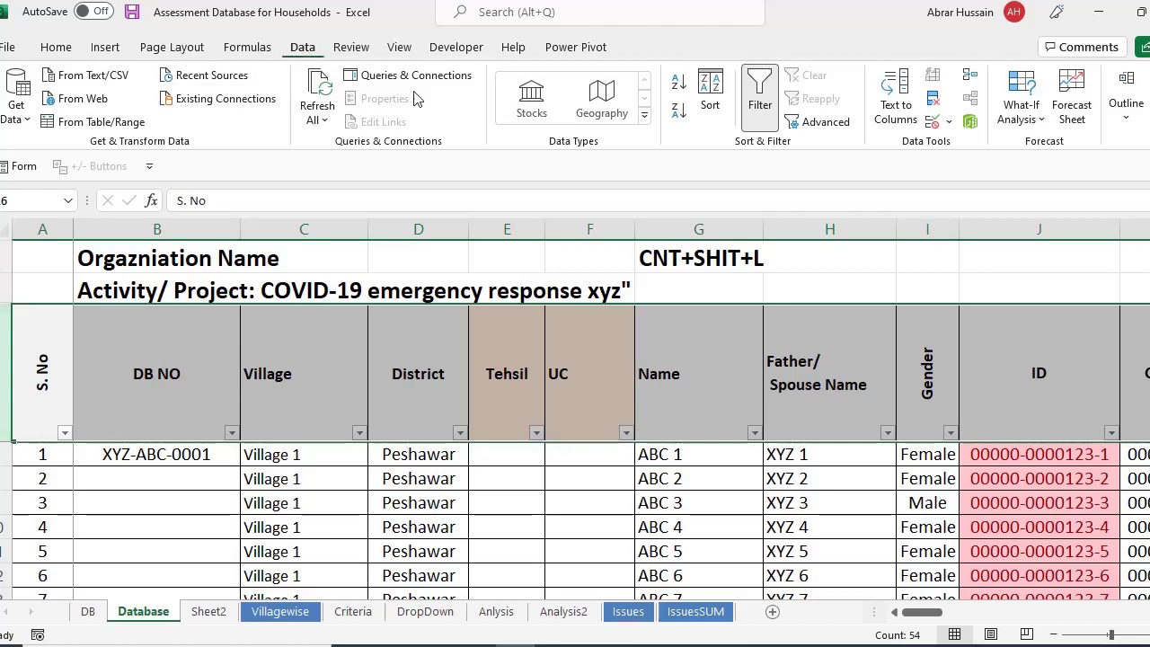
left_click(760, 99)
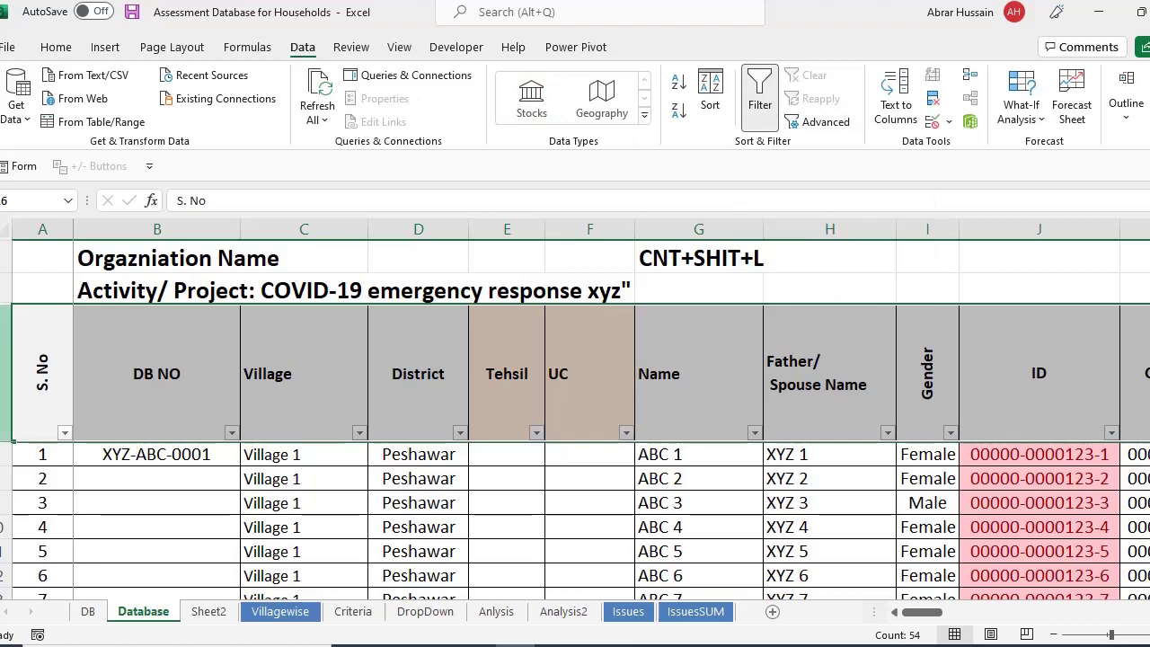
key("ctrl+shift+l")
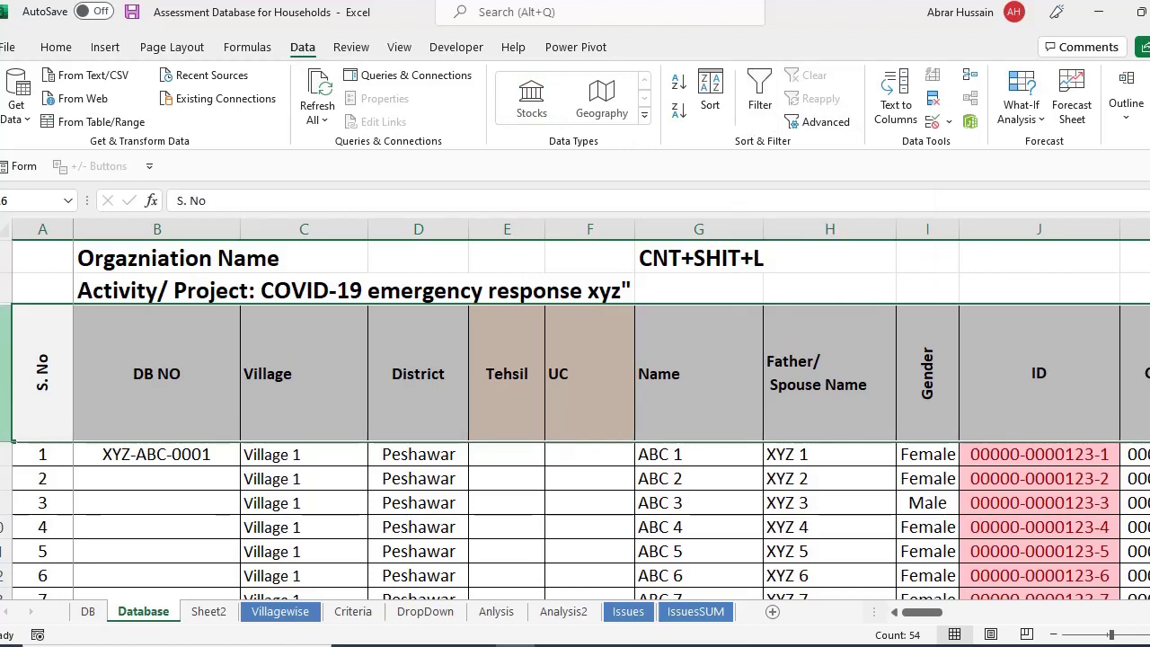
key("ctrl+shift+l")
left_click(724, 259)
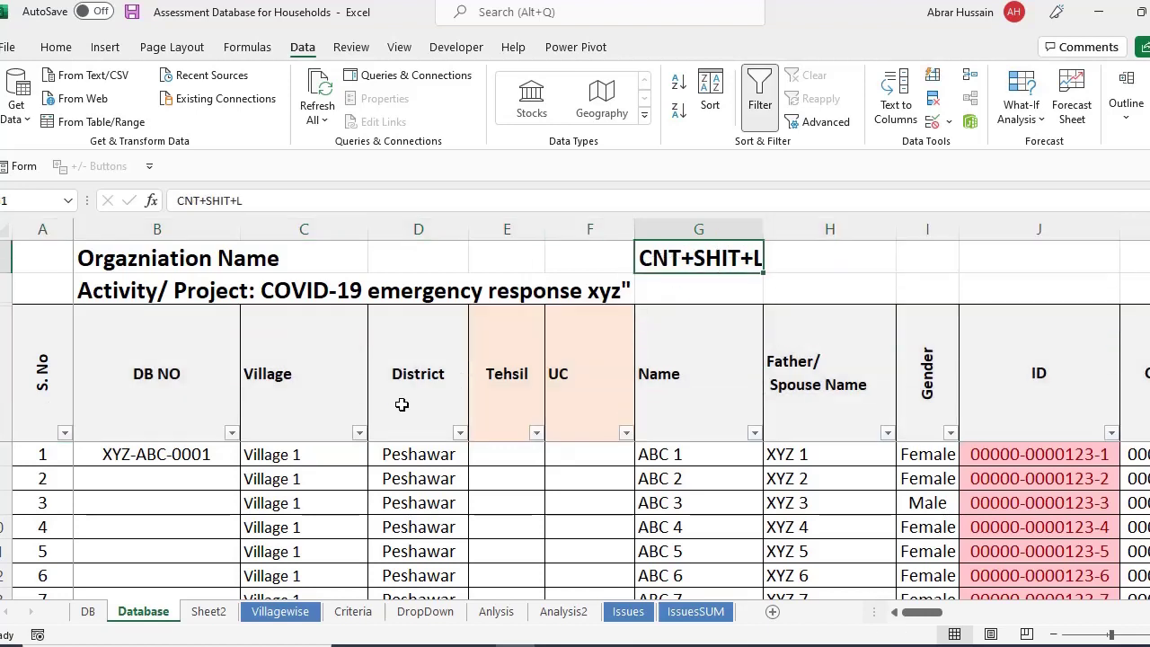
View the filter list of the Village column, close it and select the Village header.
left_click(358, 433)
key("Escape")
left_click(326, 401)
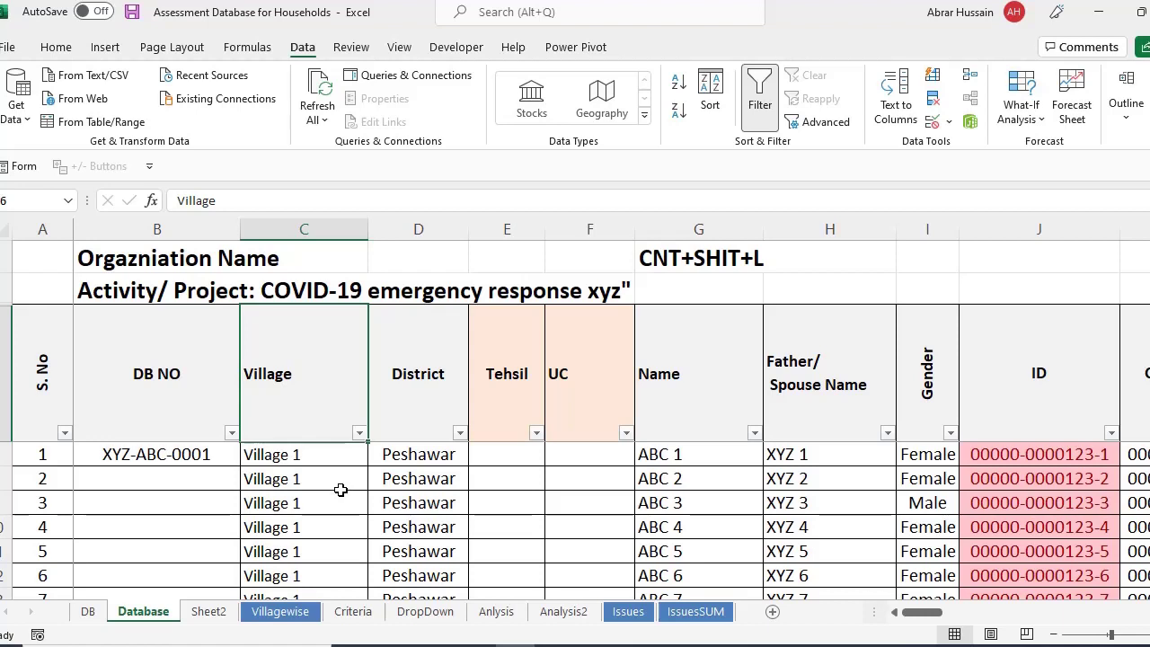
Enter "Irrelevant Info" in cell G8 of Sheet2, directly below the "Blank info" entry.
left_click(208, 611)
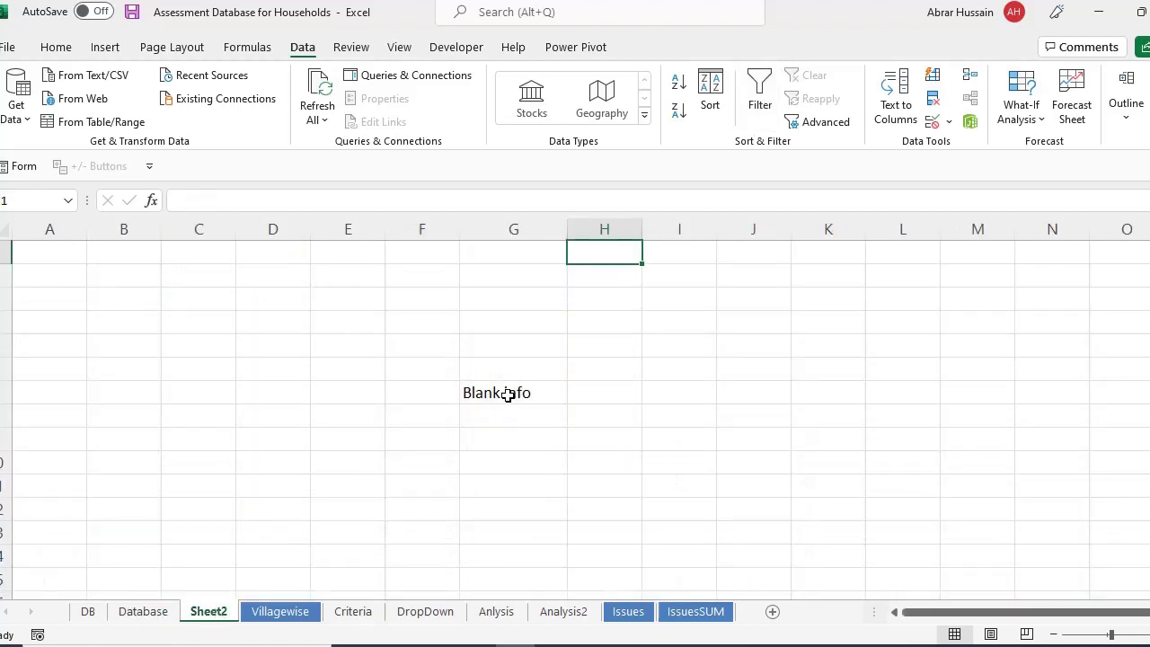
left_click(509, 395)
key("F2")
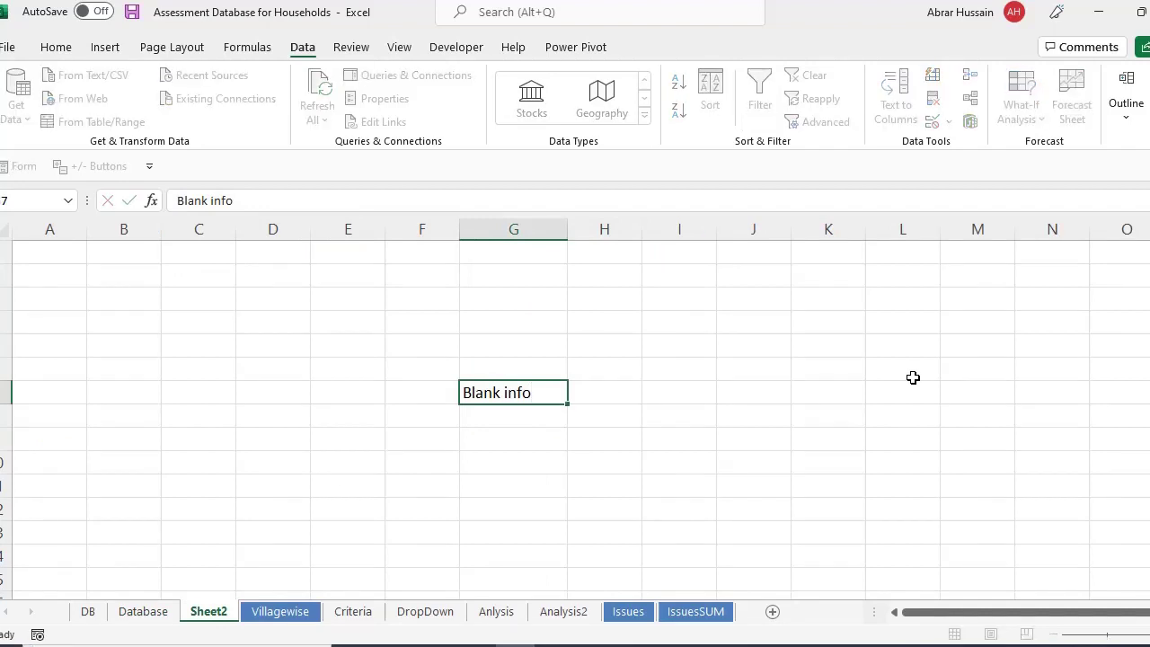
key("Return")
type("Info")
key("Home")
type("Irrelevant")
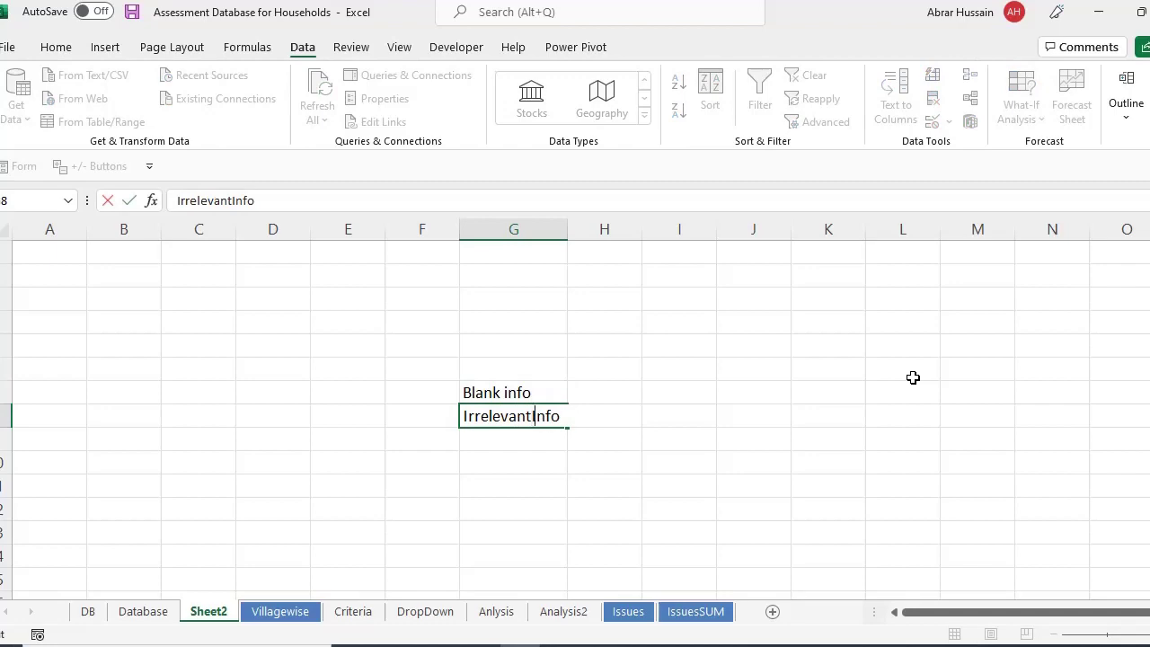
key("Return")
key("Up")
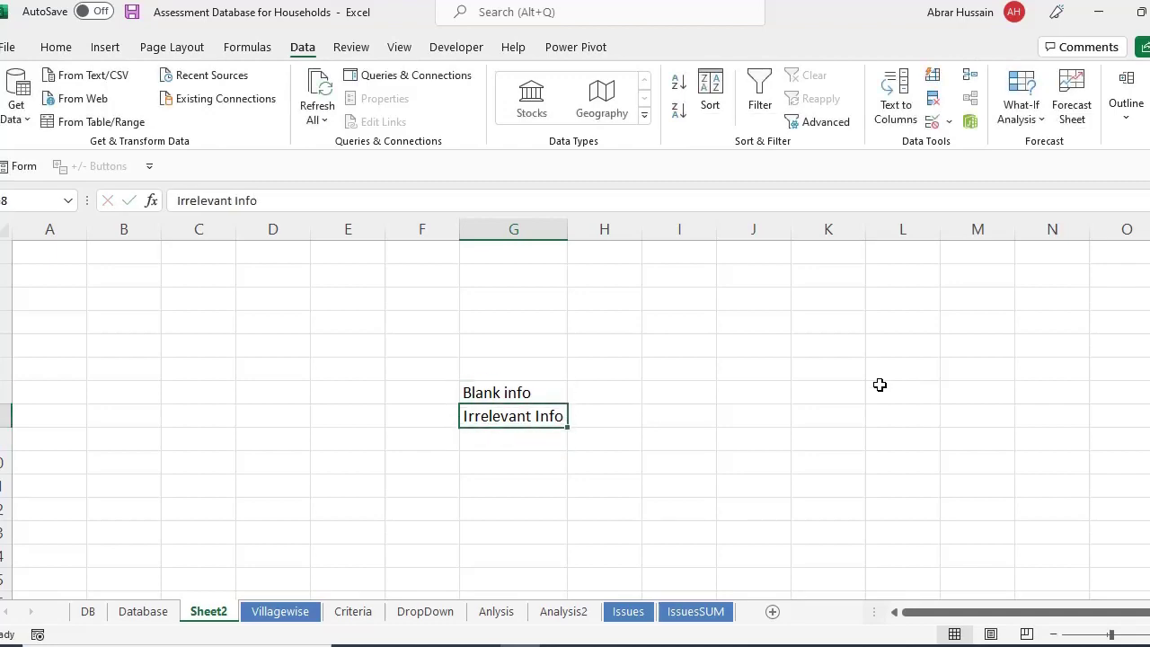
Move the Issues sheet so that it directly follows the Database sheet.
left_click(149, 611)
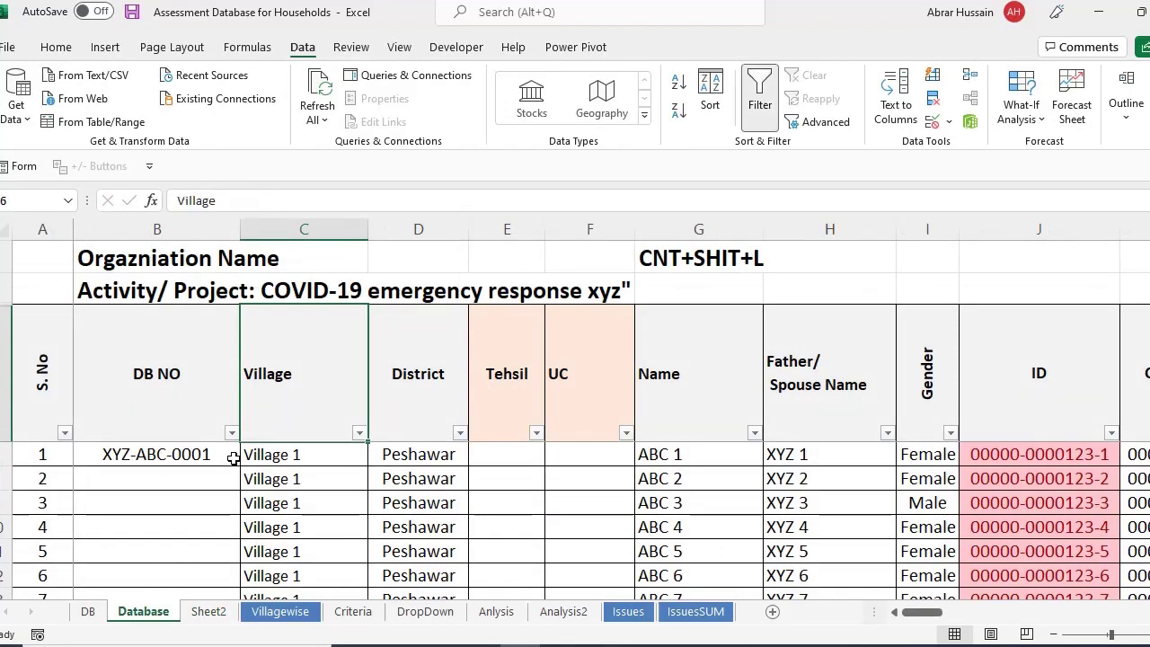
left_click(359, 432)
left_click(577, 393)
left_click(478, 379)
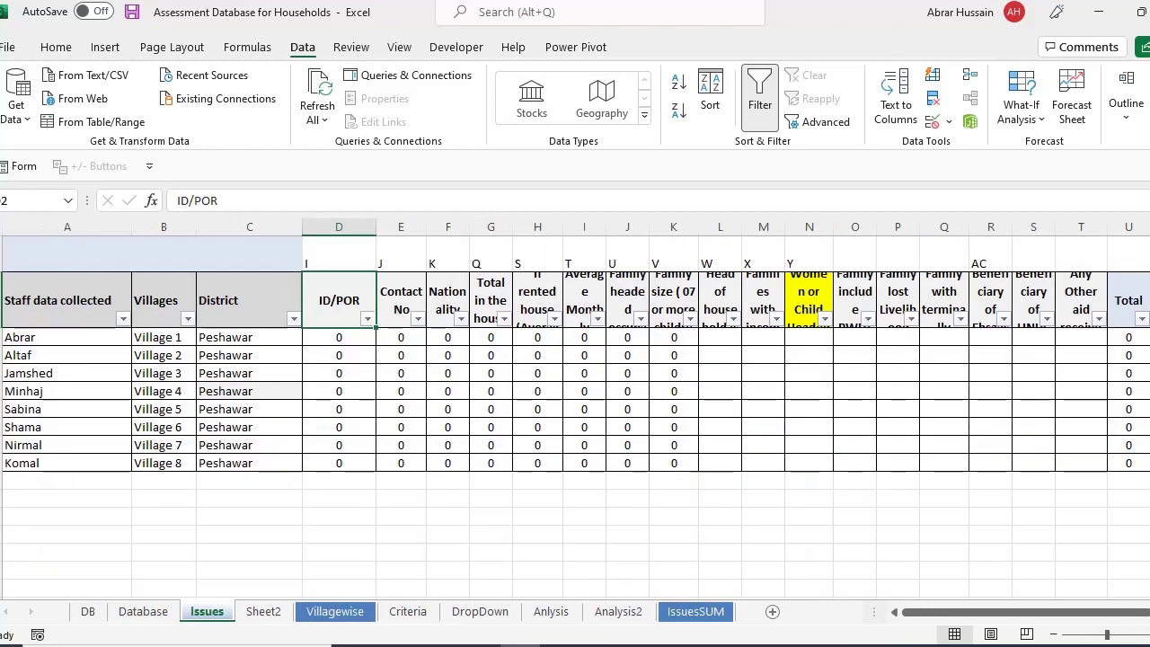
Go to the Staff data collected header in the first column of the Issues sheet.
left_click(150, 390)
key("Up")
key("Up")
key("Up")
key("Up")
key("Left")
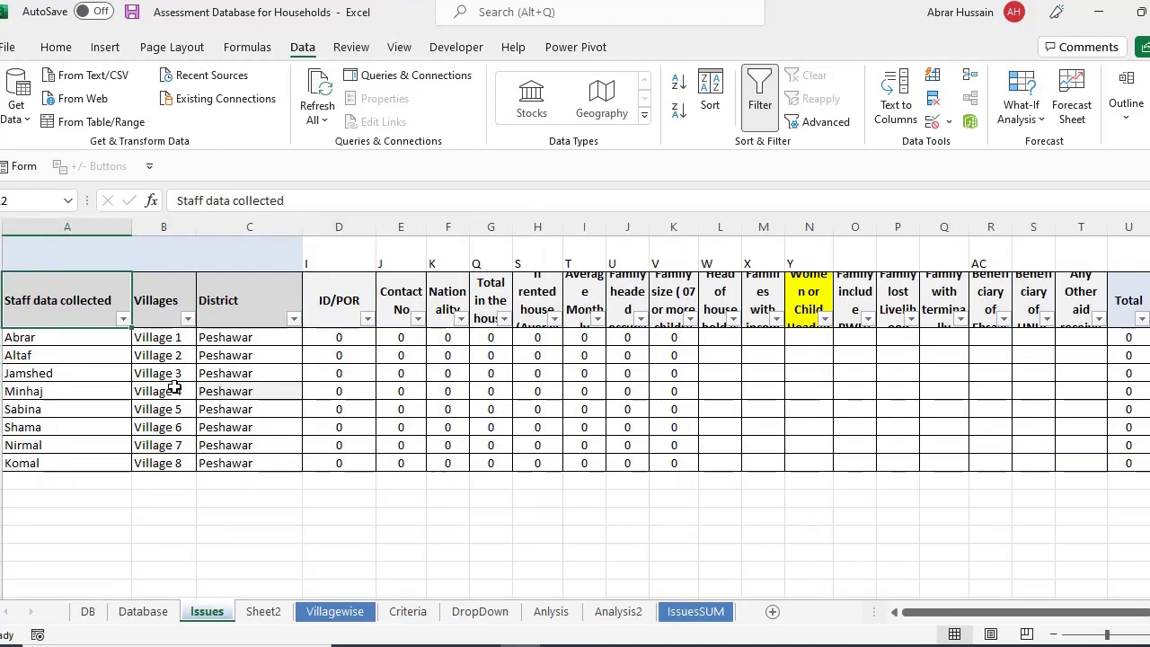
Examine the village and district entries across the household records in the Database sheet.
left_click(143, 611)
left_click_drag(1137, 612, 819, 629)
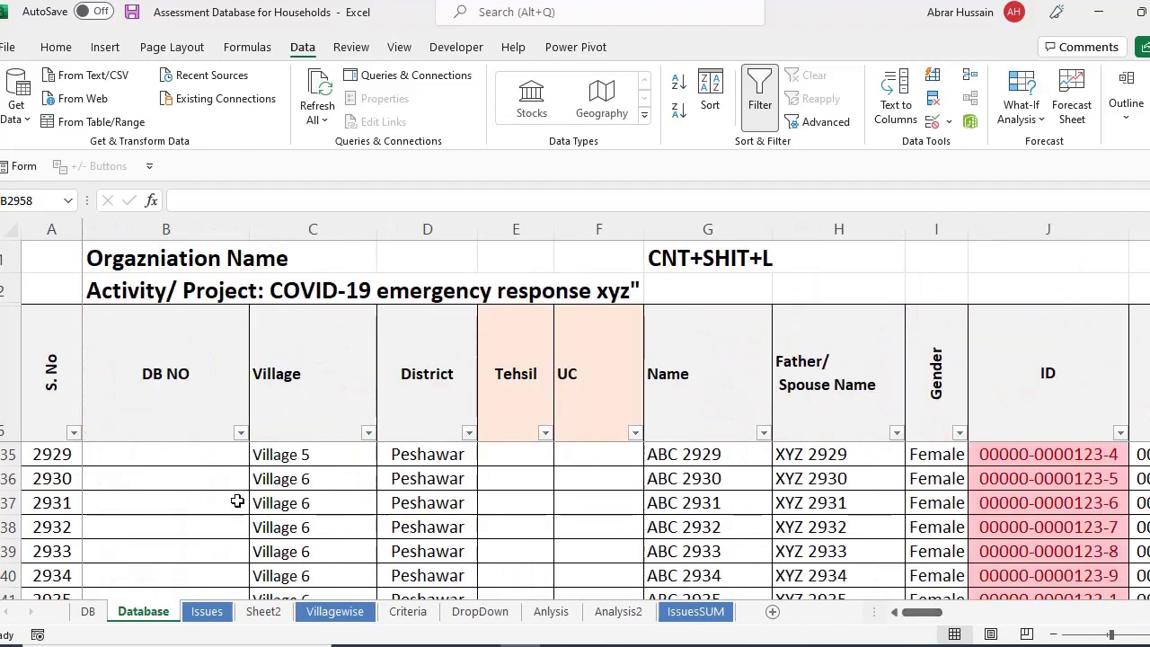
scroll(261, 500, "up", 4)
left_click(291, 502)
left_click(314, 396)
left_click(345, 502)
left_click(307, 424)
scroll(308, 480, "up", 5)
scroll(308, 480, "up", 4)
left_click(308, 478)
scroll(308, 480, "up", 3)
left_click(285, 403)
left_click(316, 527)
left_click(395, 401)
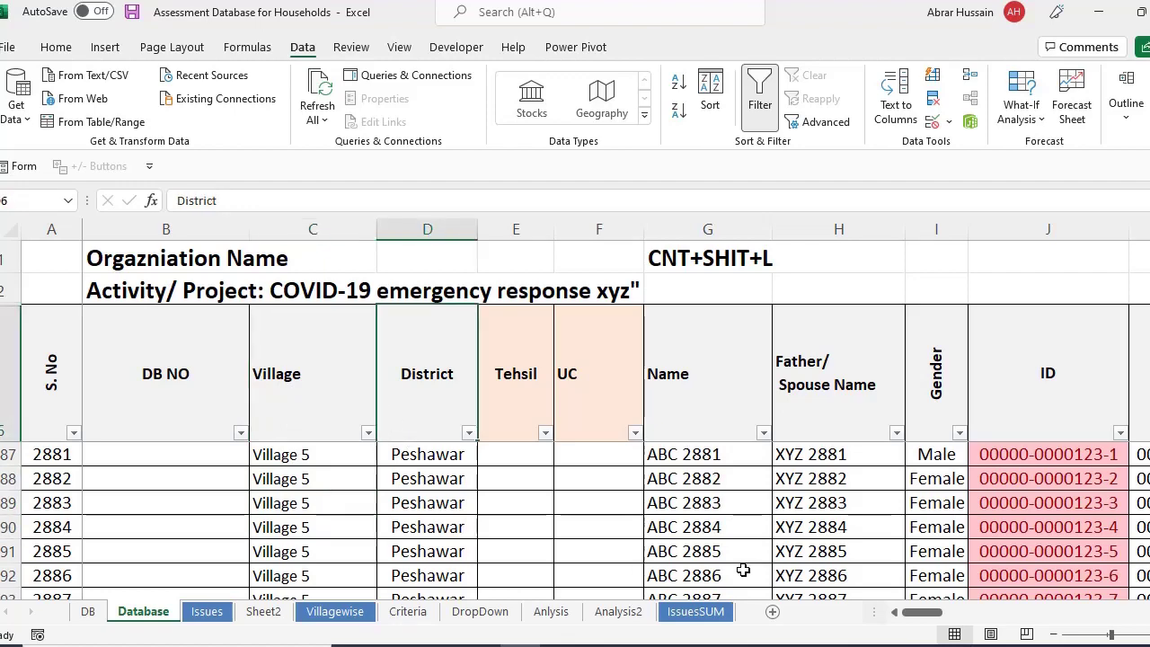
left_click_drag(938, 615, 674, 622)
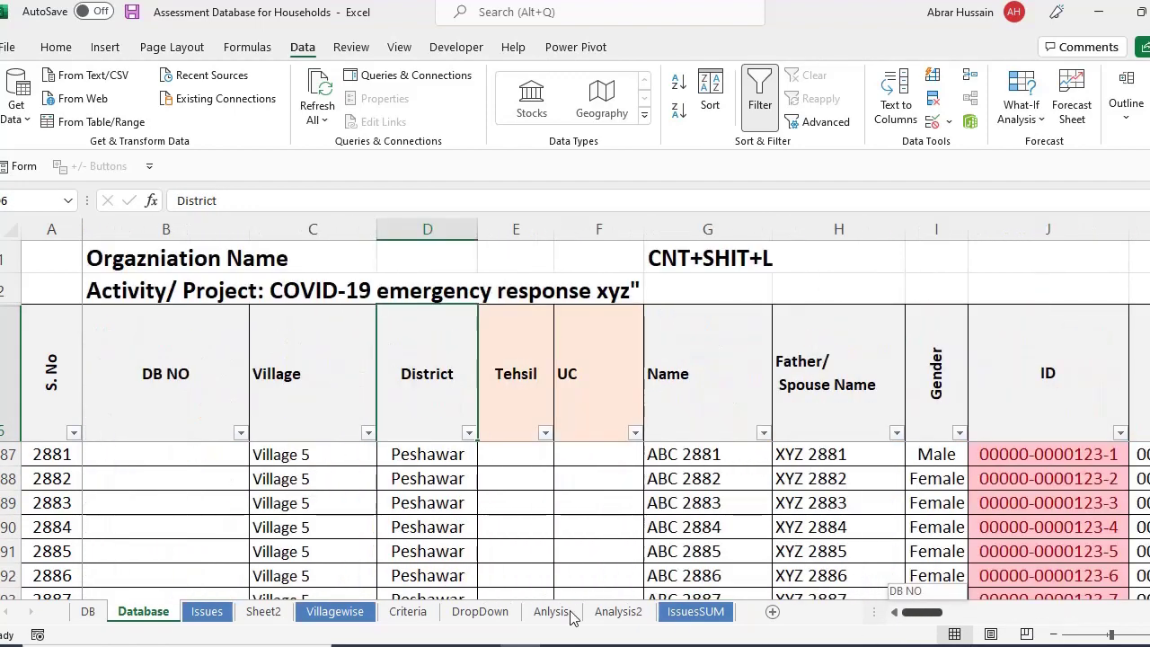
Review the staff, village and district columns and the ID/POR header on the Issues sheet.
left_click(207, 611)
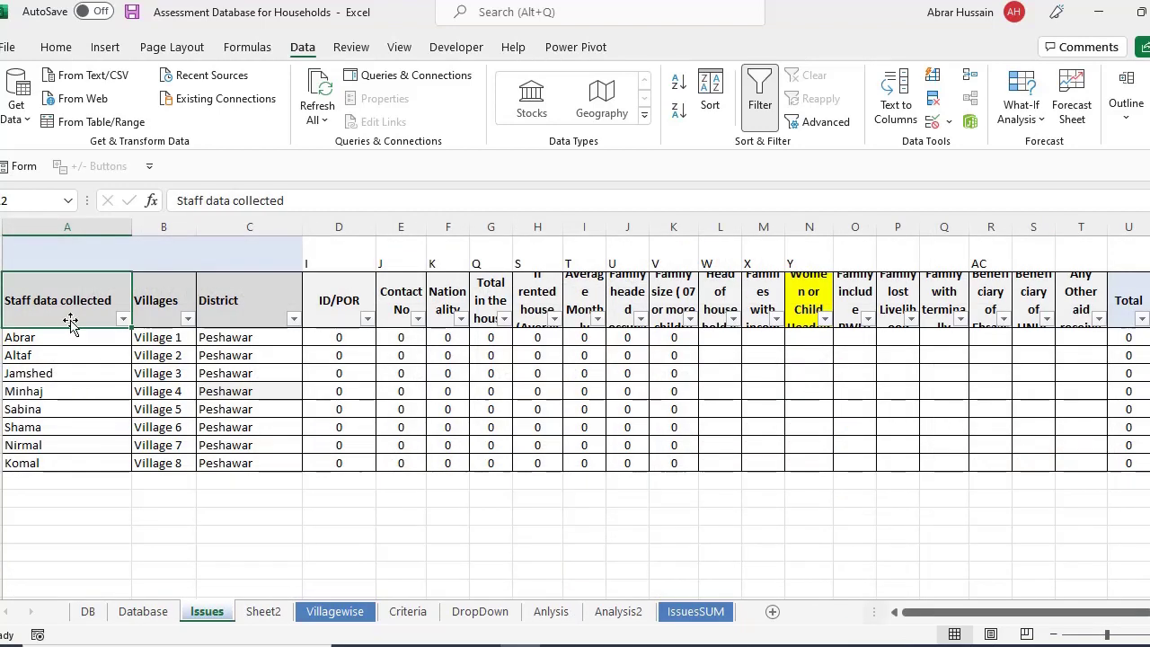
left_click_drag(45, 341, 43, 461)
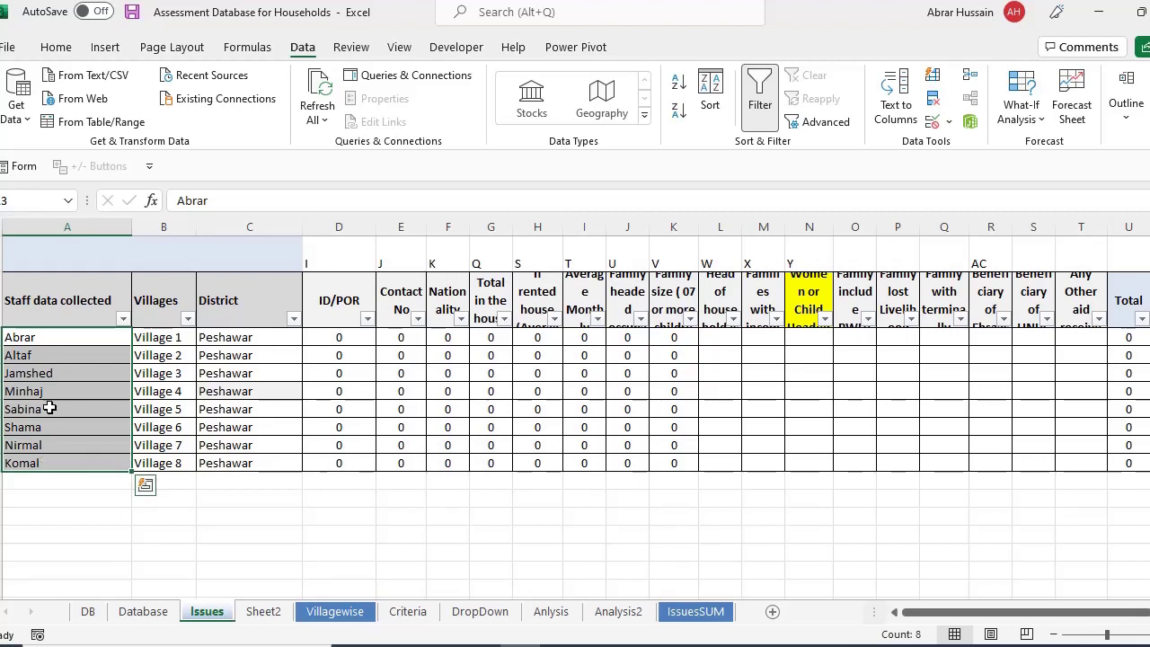
left_click(153, 300)
left_click_drag(162, 333, 143, 462)
left_click(225, 356)
left_click(342, 292)
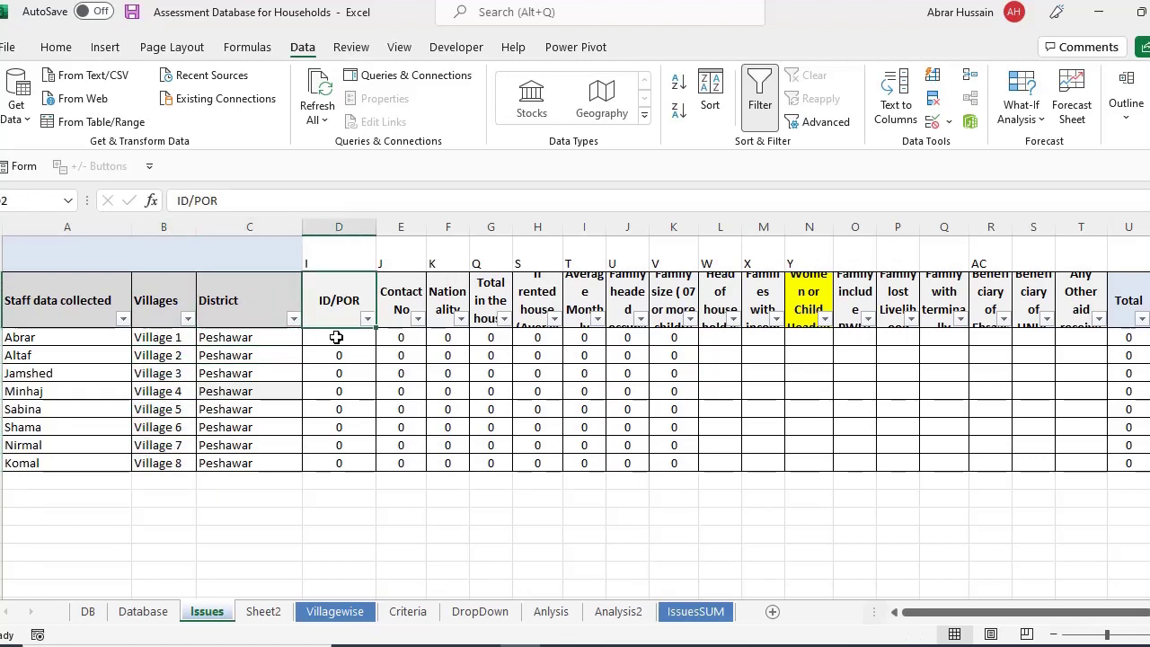
Inspect the first ID/POR count formula with its row's staff and village cells, and look over the issue headers from ID/POR onward.
left_click(336, 337)
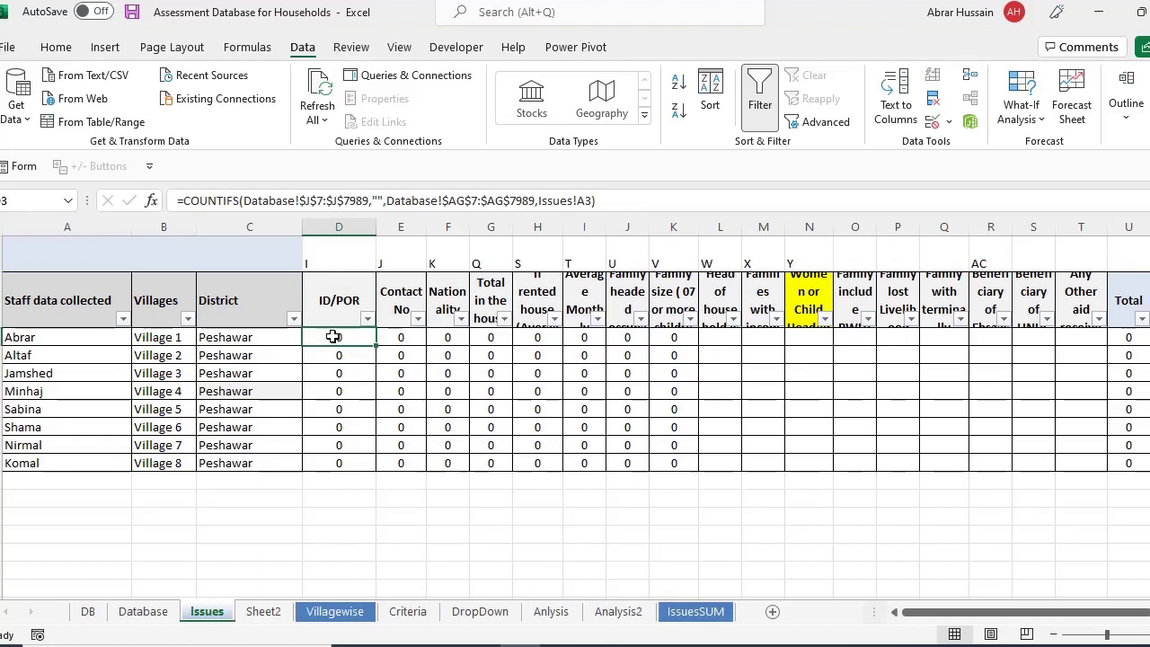
left_click(76, 300)
left_click(78, 338)
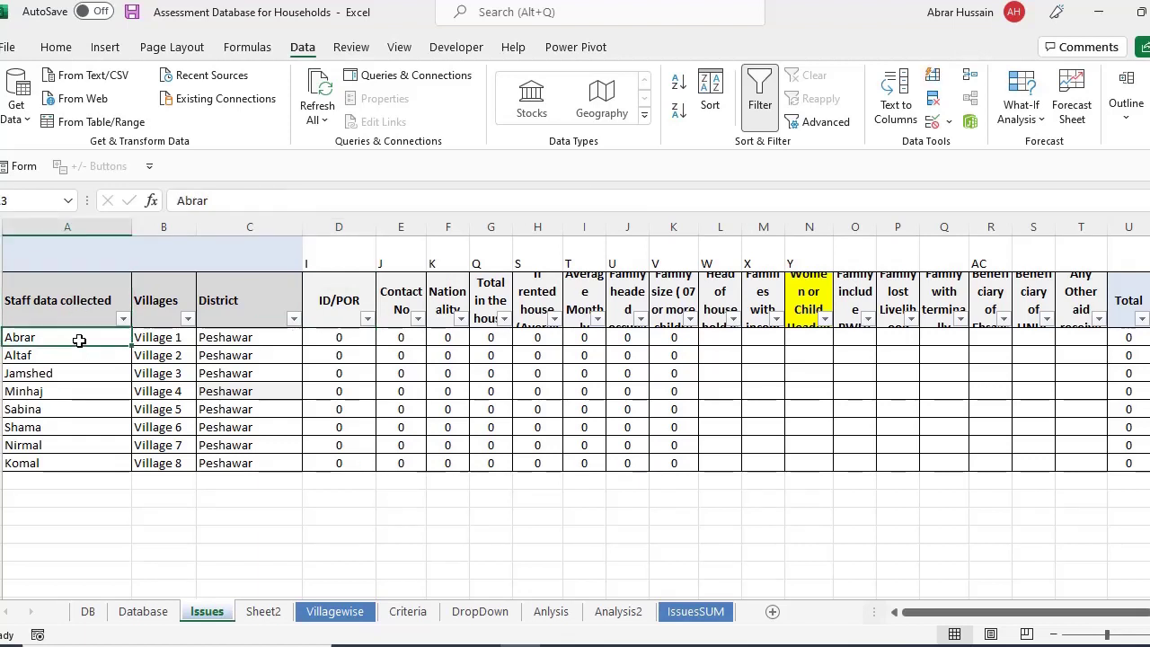
left_click(157, 302)
left_click(169, 340)
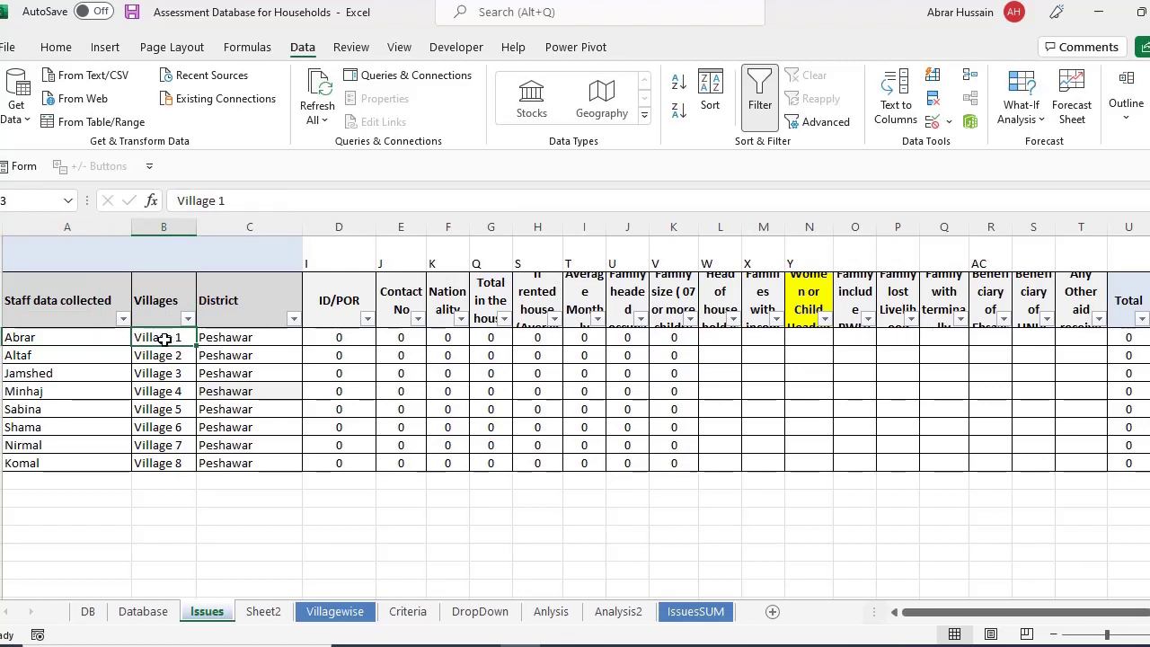
left_click_drag(324, 294, 1042, 314)
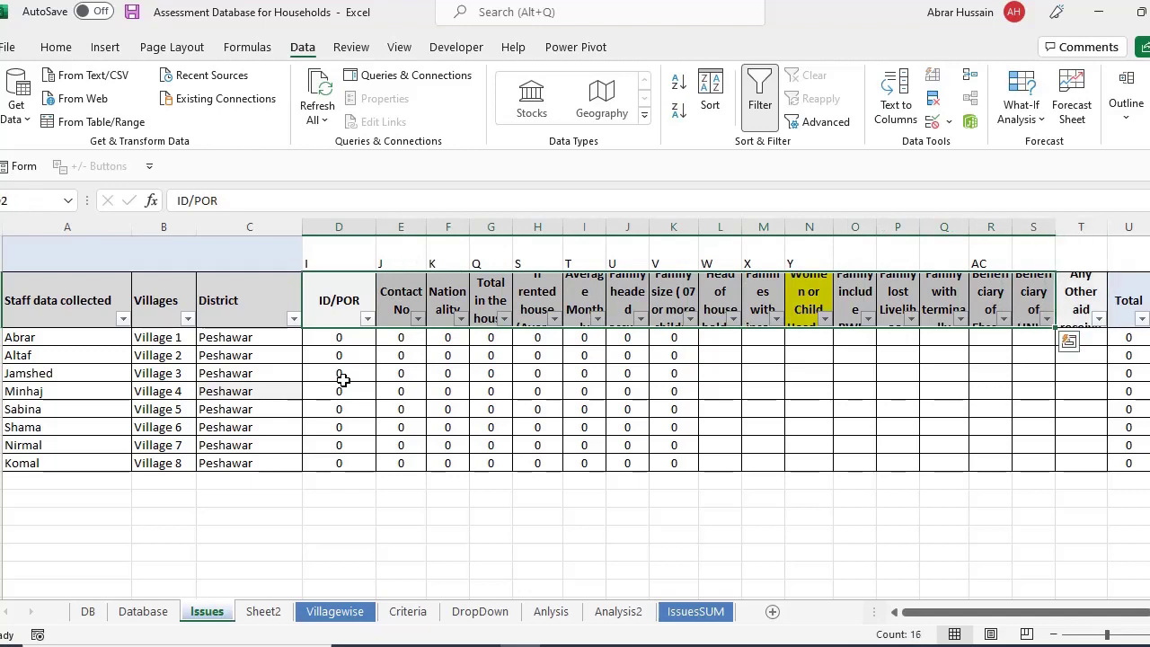
Select the headers from Name to Nationality in the Database sheet and copy them.
left_click(142, 613)
scroll(390, 411, "up", 7)
left_click(695, 362)
left_click(899, 390)
left_click_drag(673, 374, 1043, 382)
key("ctrl+q")
key("Right")
key("Right")
key("Escape")
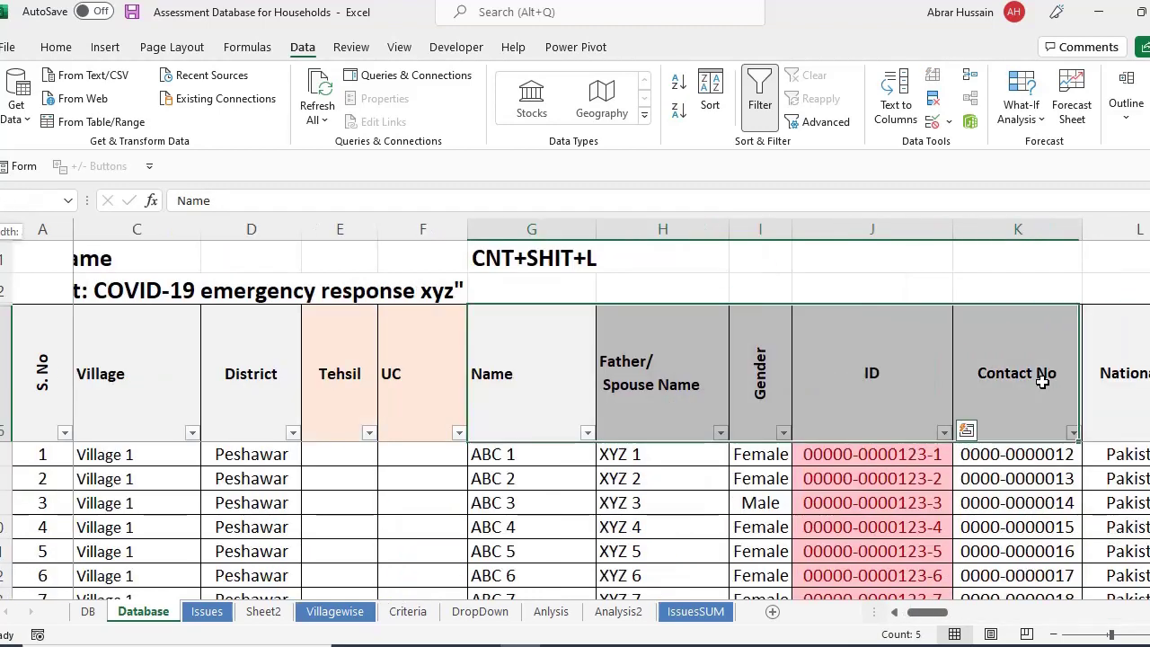
key("shift+Right")
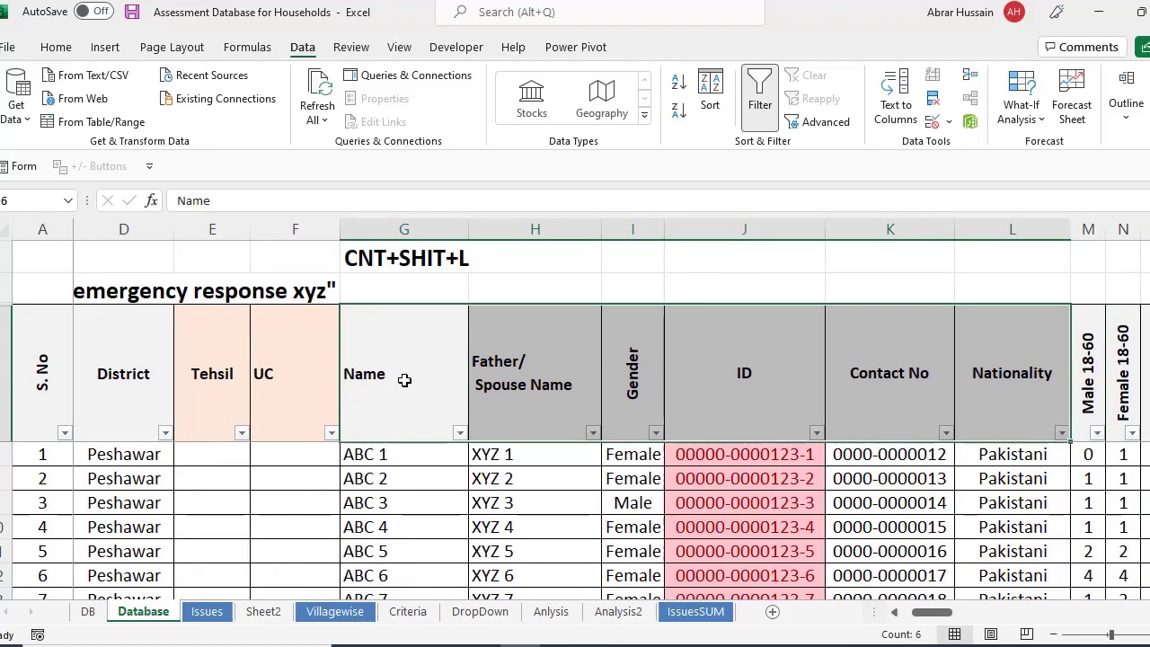
key("ctrl+c")
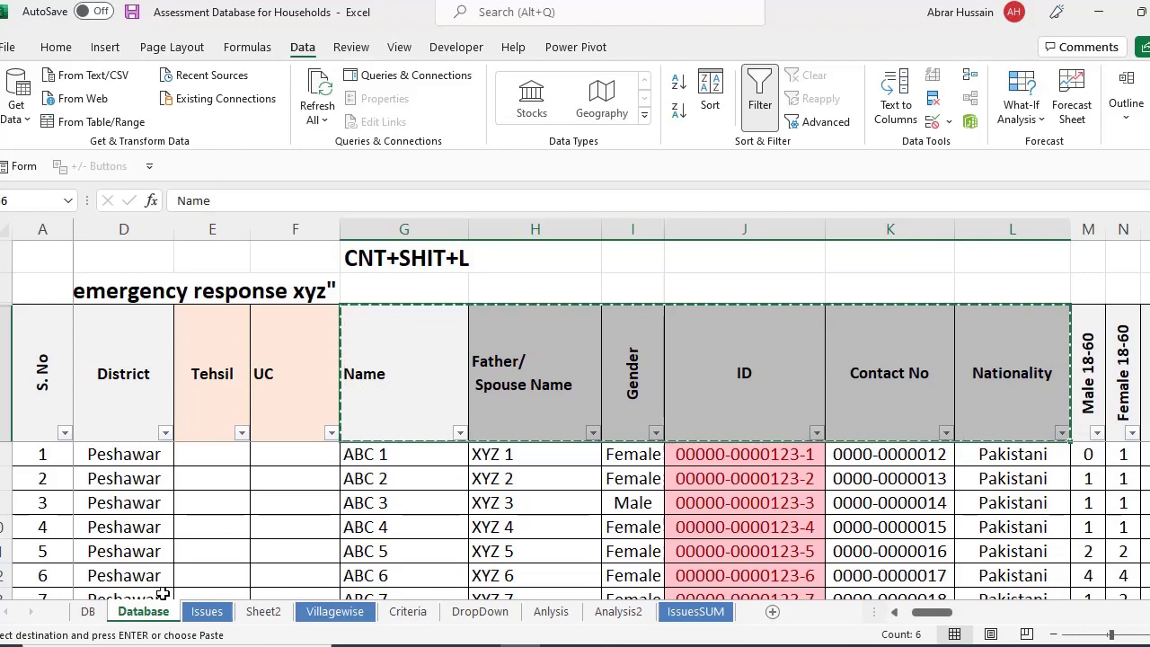
Review the issue headers from ID/POR to the other-aid column on the Issues sheet and the first ID/POR count formula.
left_click(263, 611)
left_click(207, 611)
left_click_drag(347, 297, 1082, 315)
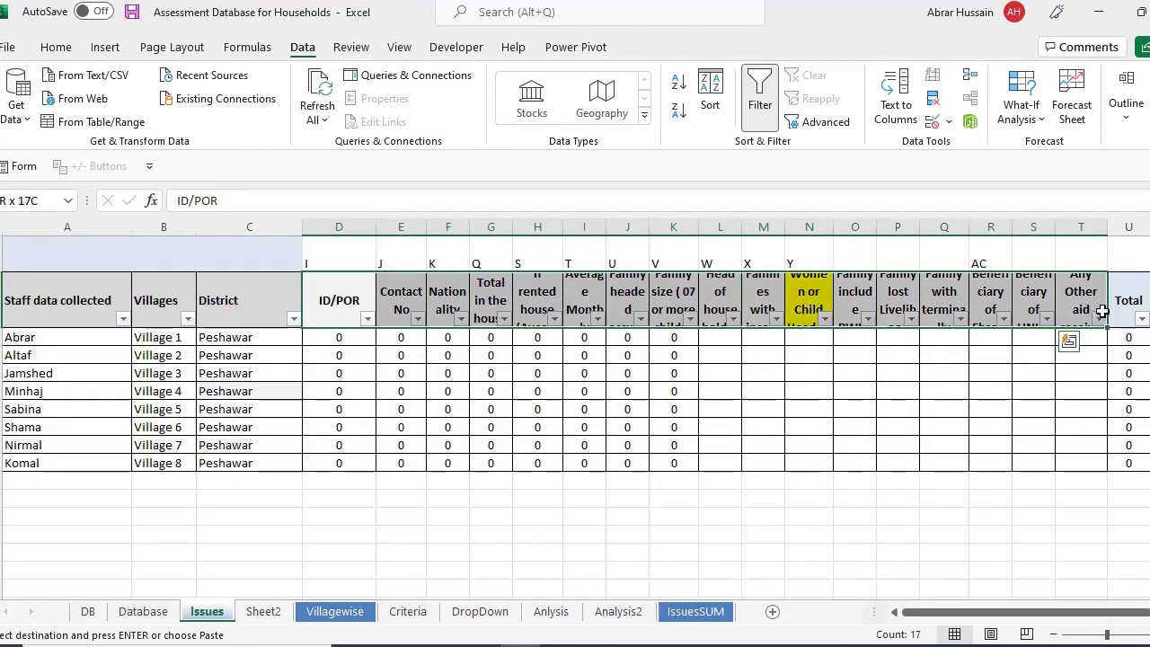
left_click(354, 338)
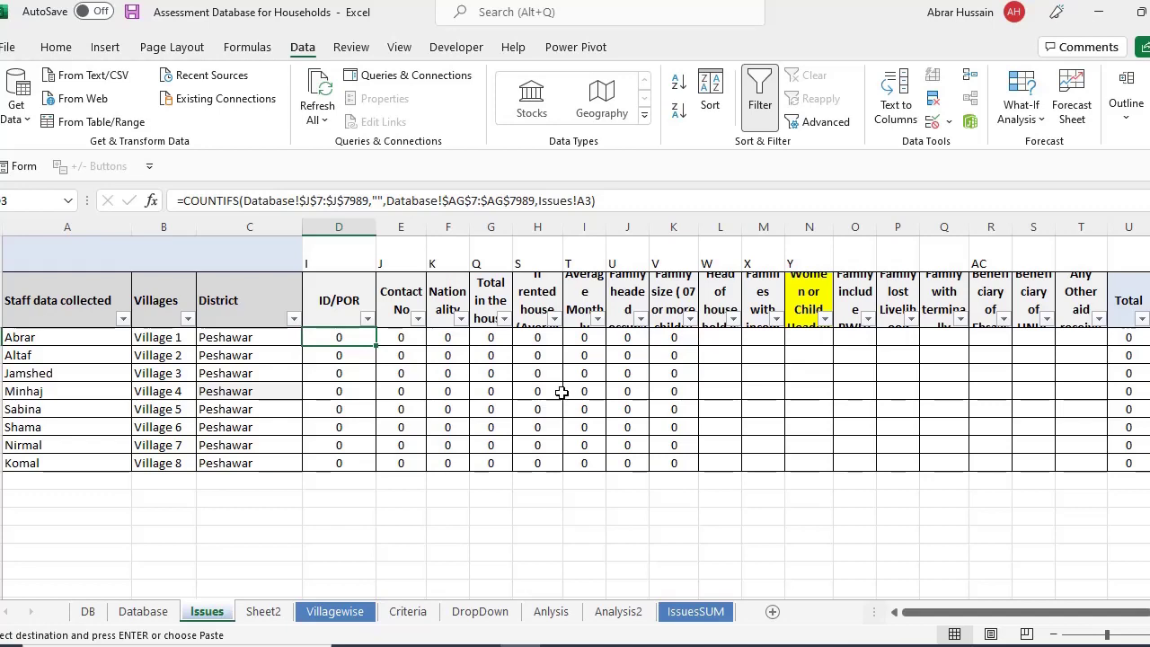
Shorten the ID/POR header in cell D2 of the Issues sheet to "ID".
left_click(339, 306)
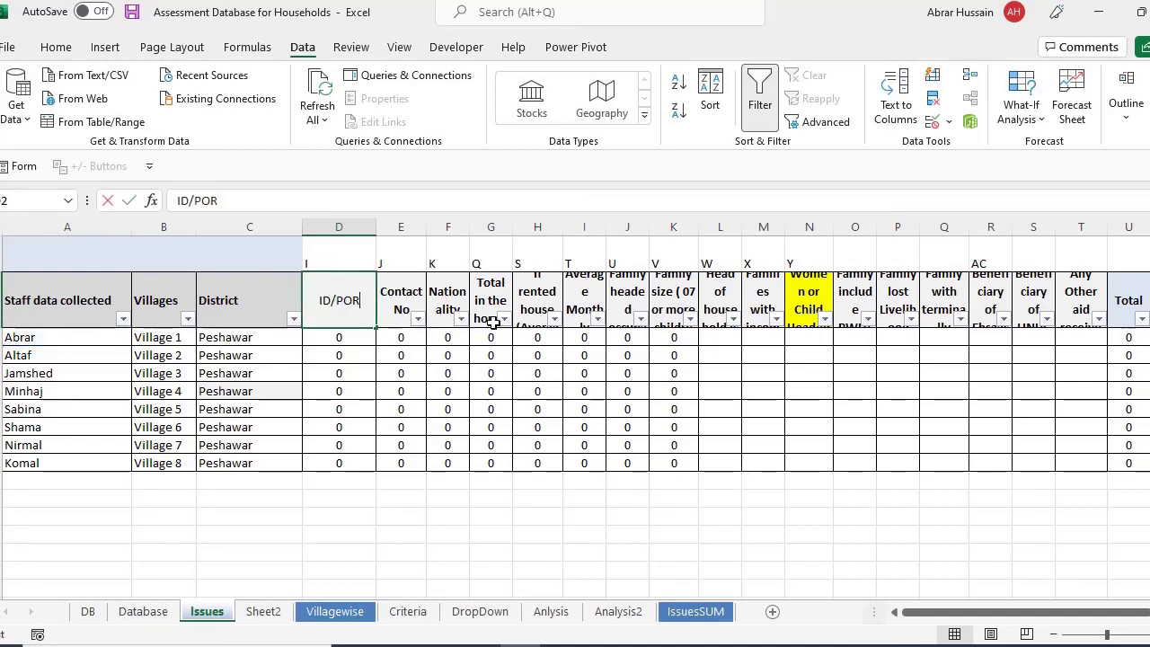
key("F2")
key("BackSpace")
key("BackSpace")
key("BackSpace")
key("BackSpace")
key("Return")
key("Up")
key("Down")
key("Up")
key("Return")
key("F2")
key("Escape")
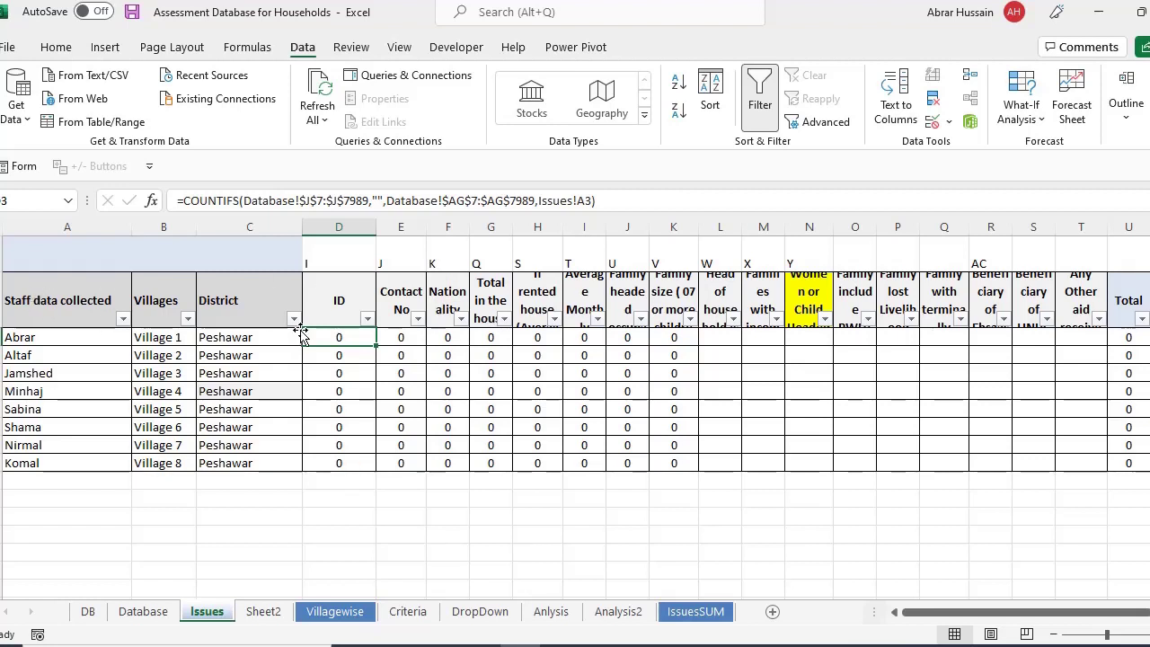
Look over the Issues table and its ID, Contact No and Nationality headers.
left_click_drag(72, 308, 1053, 454)
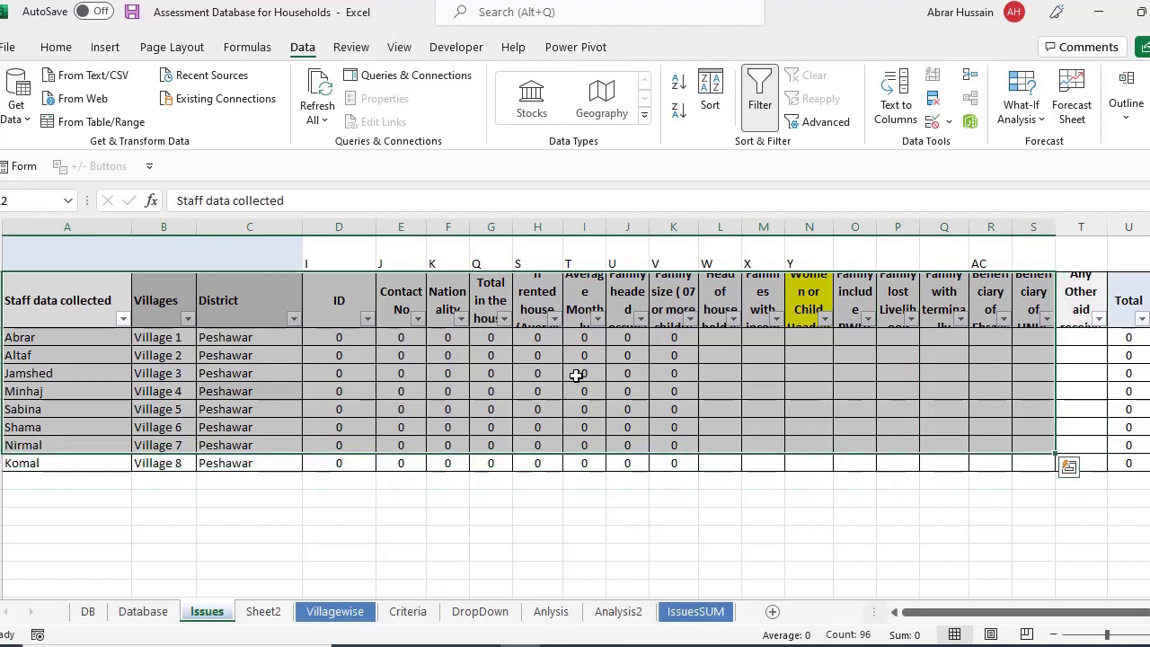
left_click(320, 296)
left_click(386, 305)
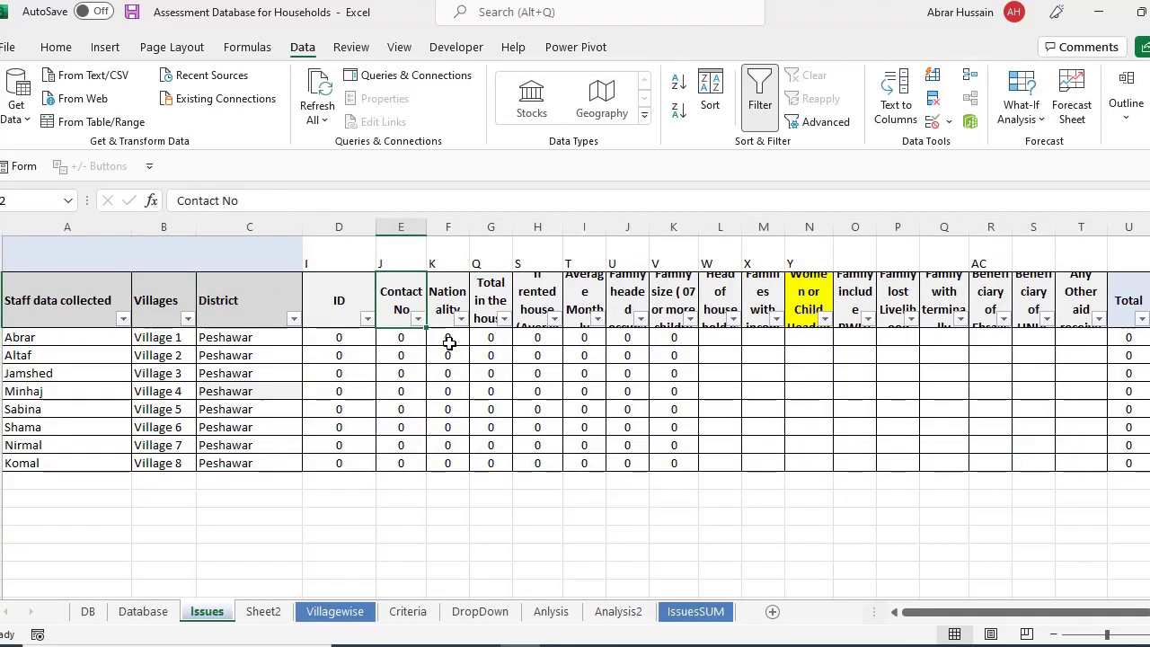
left_click(438, 305)
left_click(338, 305)
Remove all arguments from the COUNTIFS formula in cell D3 of the Issues sheet, keeping only its opening "=COUNTIFS(".
left_click(341, 339)
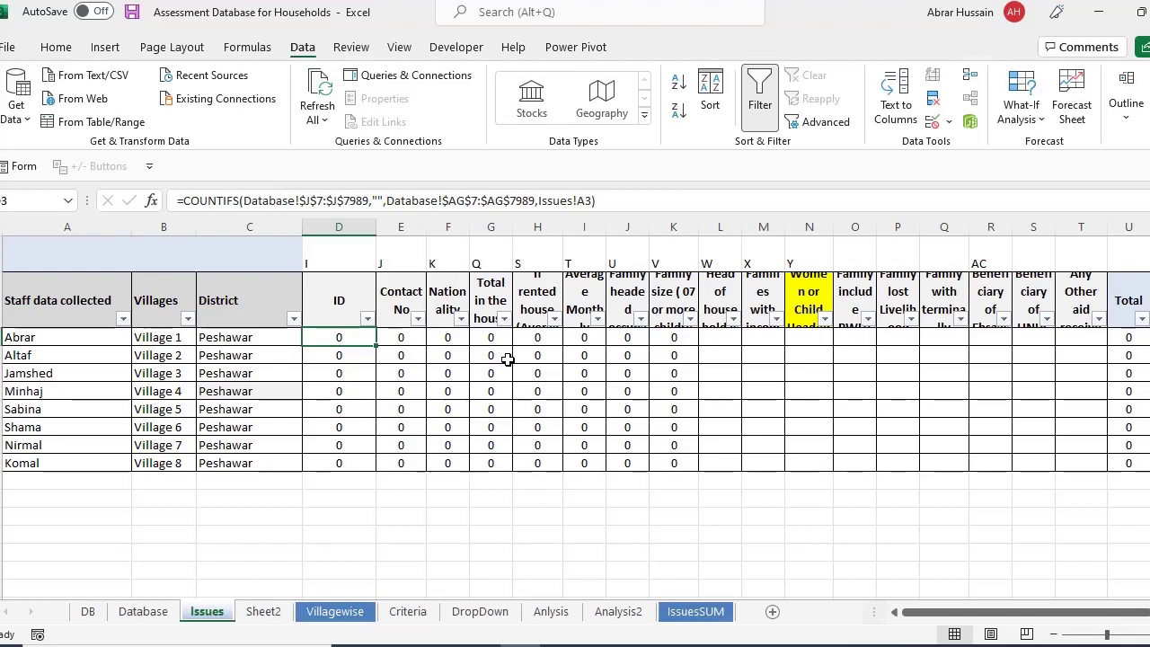
left_click(210, 198)
left_click_drag(243, 201, 284, 201)
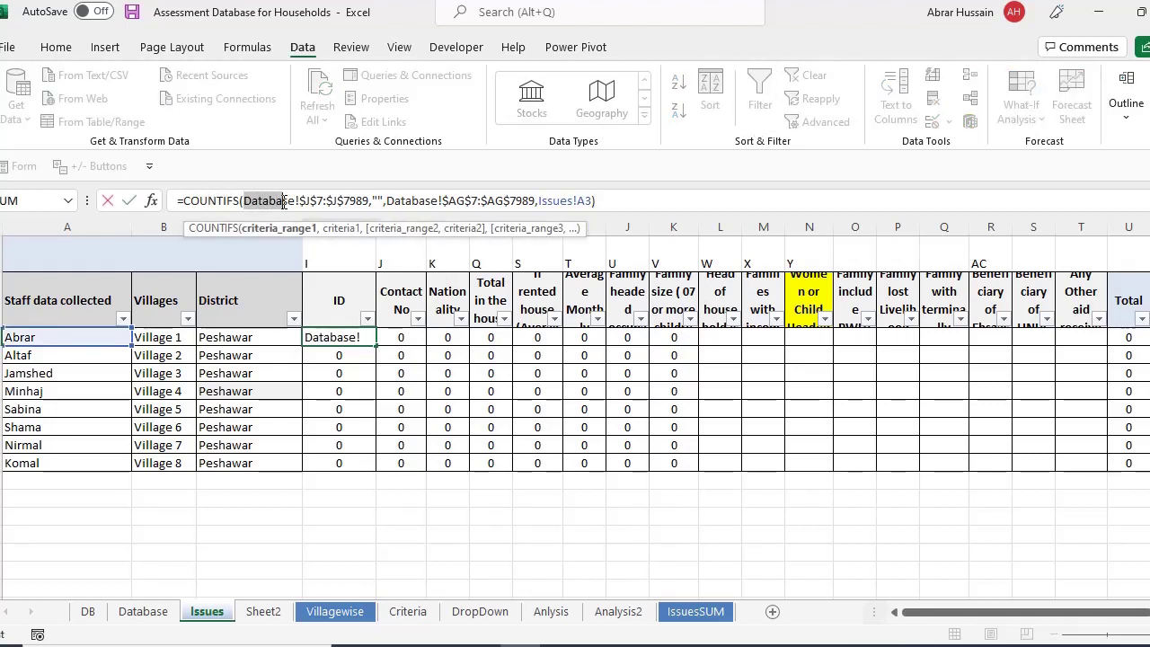
left_click_drag(284, 201, 752, 201)
key("BackSpace")
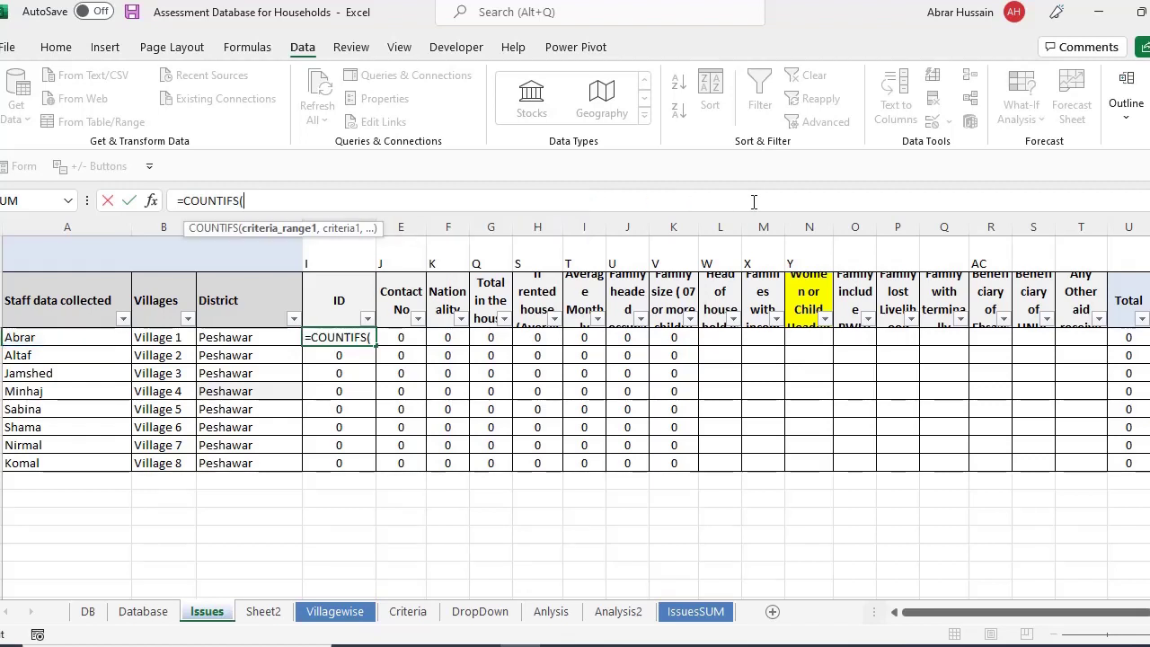
Pick the ID column entries J7:J2958 on the Database sheet as the formula's first criteria range.
left_click(142, 614)
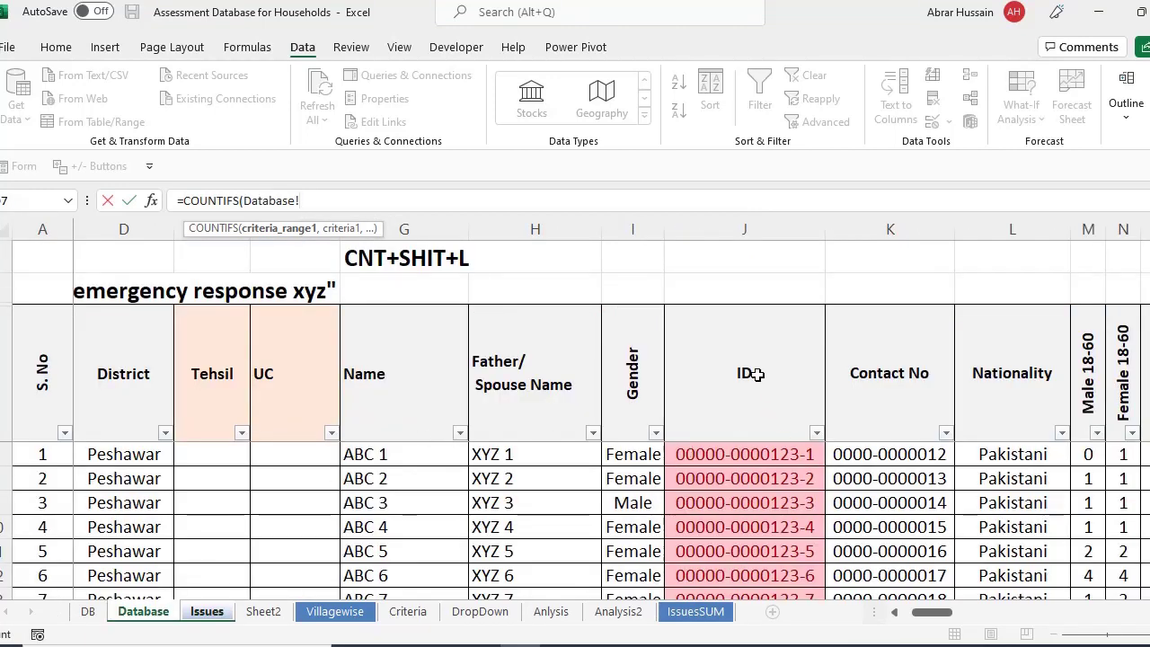
left_click(752, 374)
key("Down")
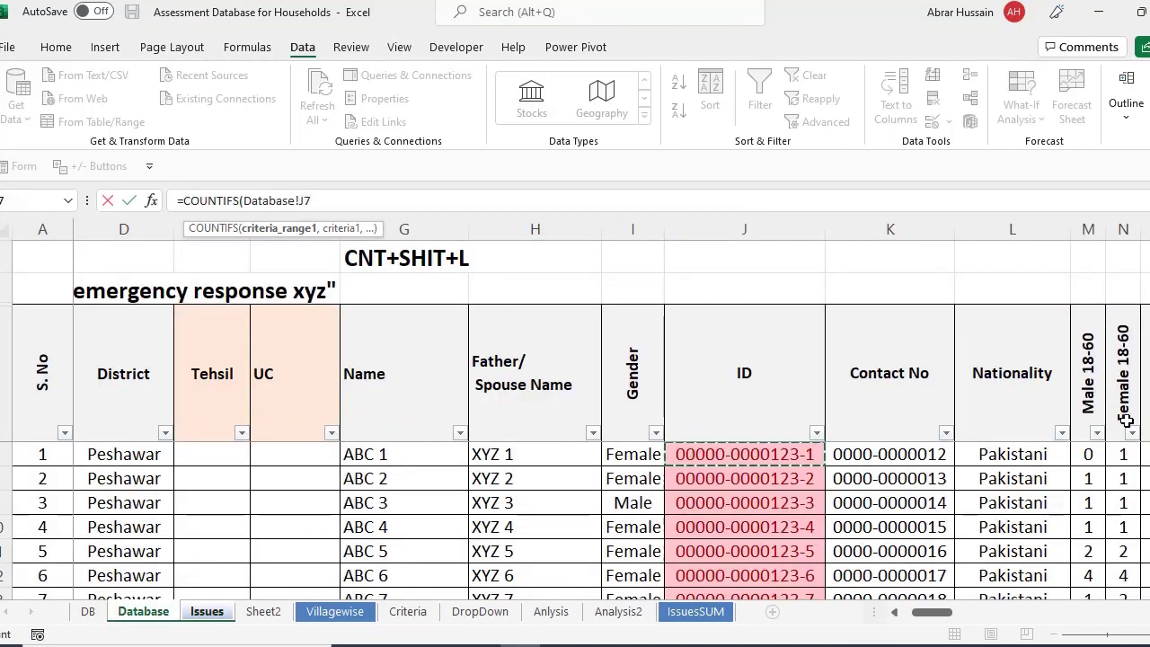
key("ctrl+shift+Down")
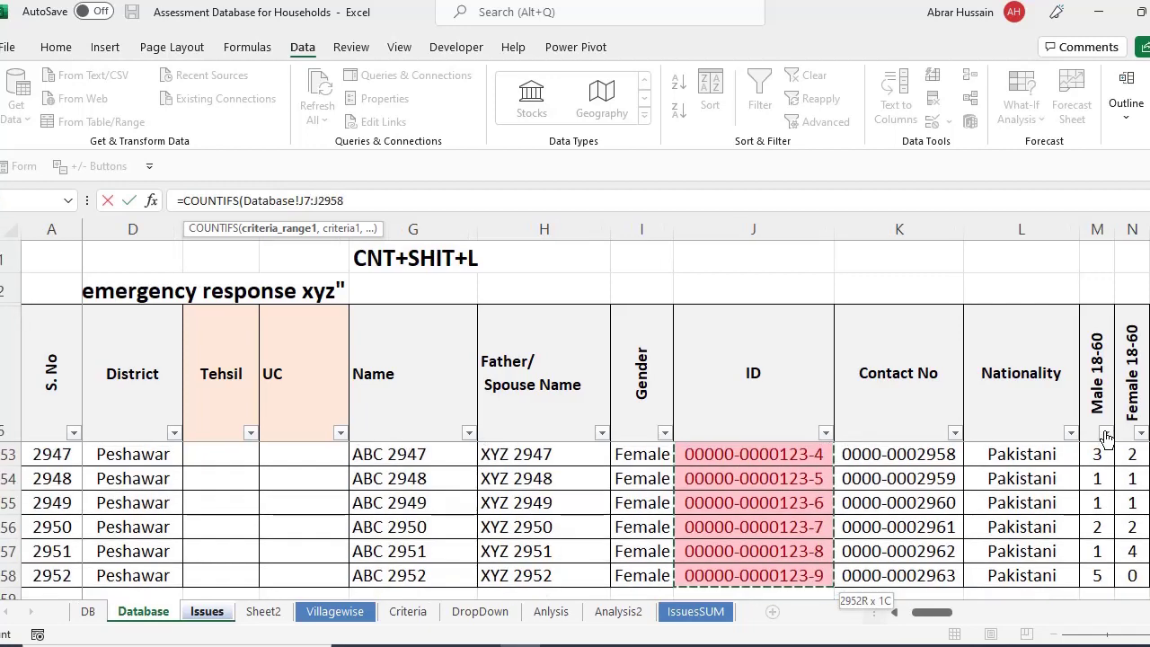
key("shift+Up")
key("ctrl+shift+Up")
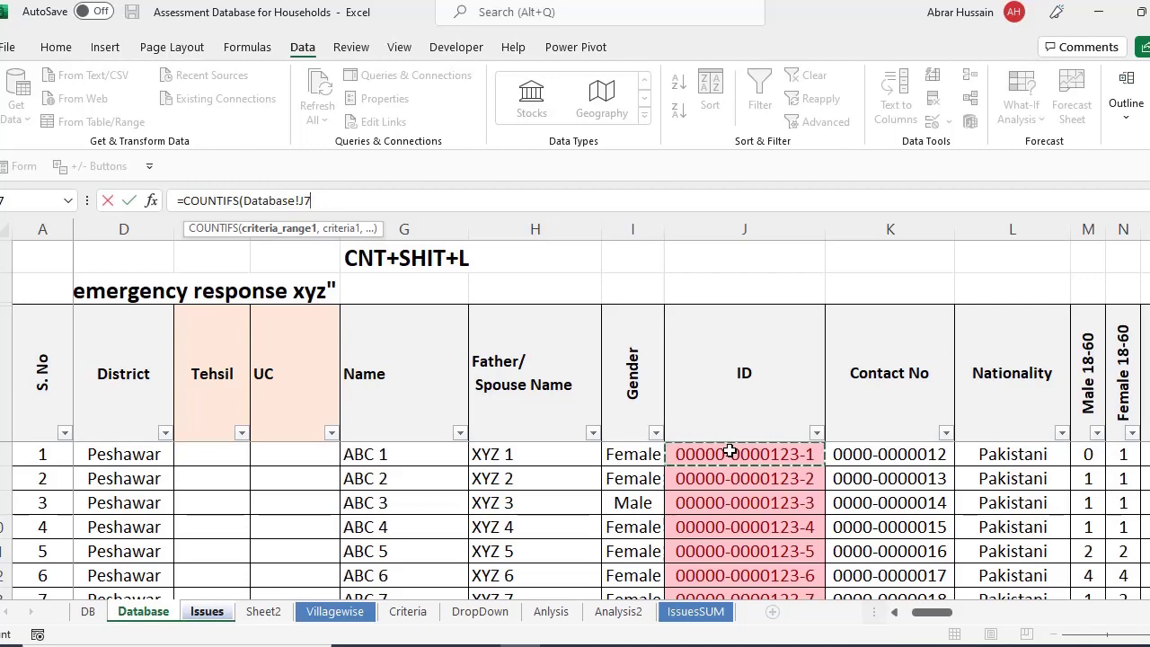
key("ctrl+shift+Down")
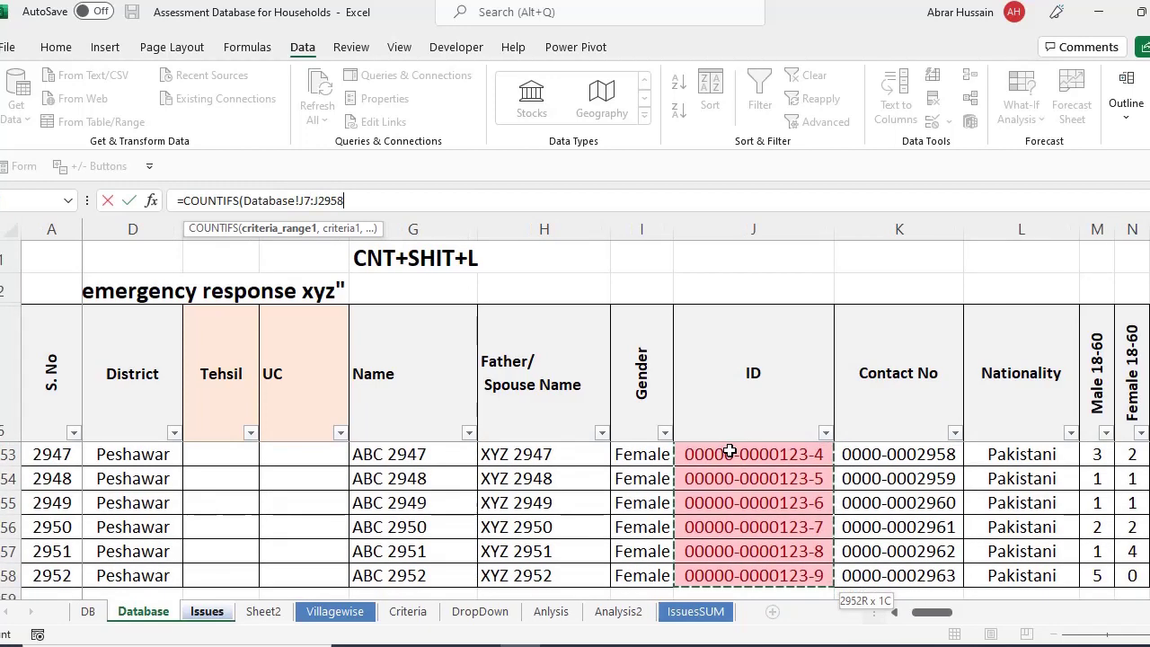
Make the range absolute as $J$7:$J$2958, set the criterion to "" for blanks and close the COUNTIFS formula.
scroll(773, 482, "down", 1)
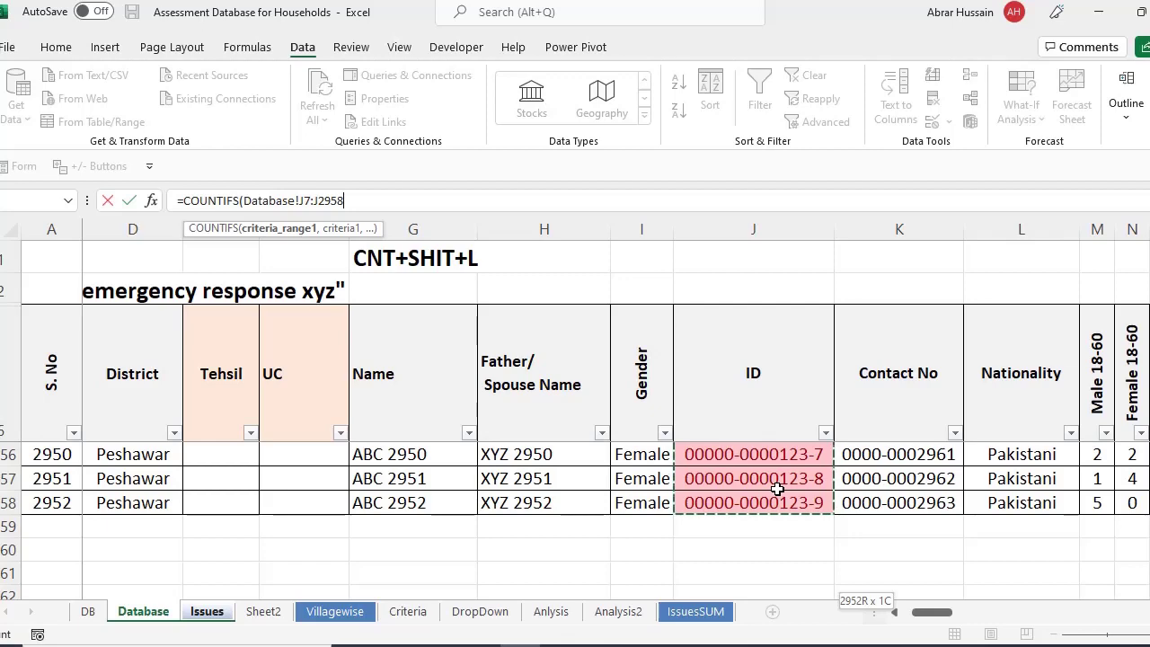
scroll(775, 477, "up", 1)
scroll(762, 319, "down", 1)
left_click_drag(768, 490, 768, 490)
key("F4")
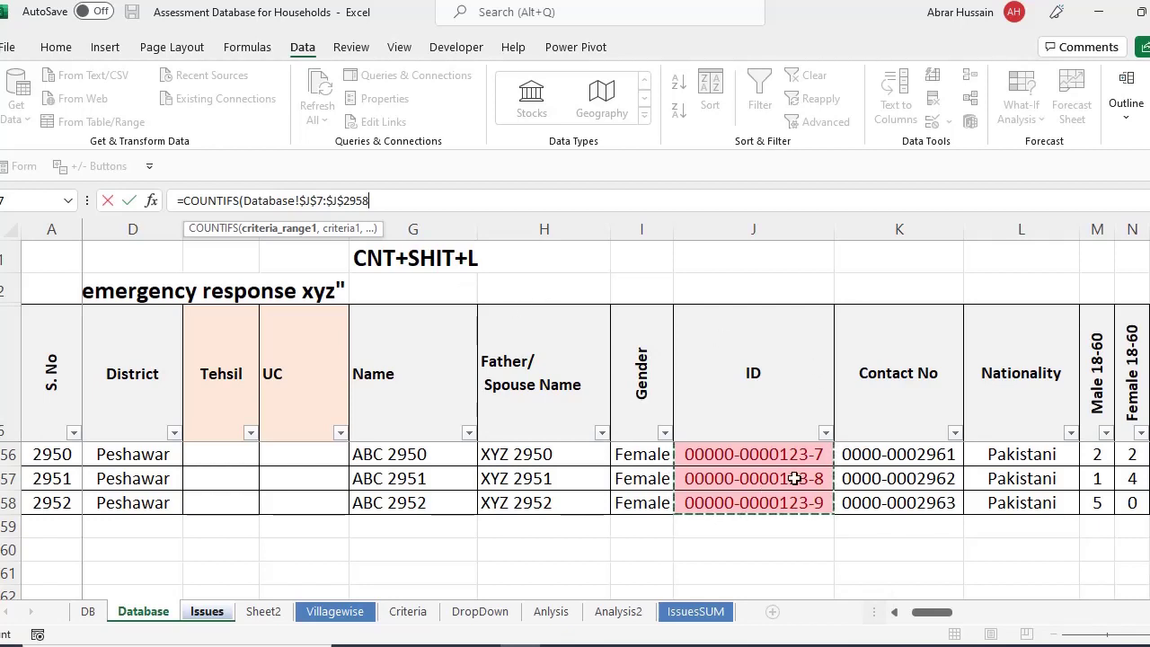
type(",")
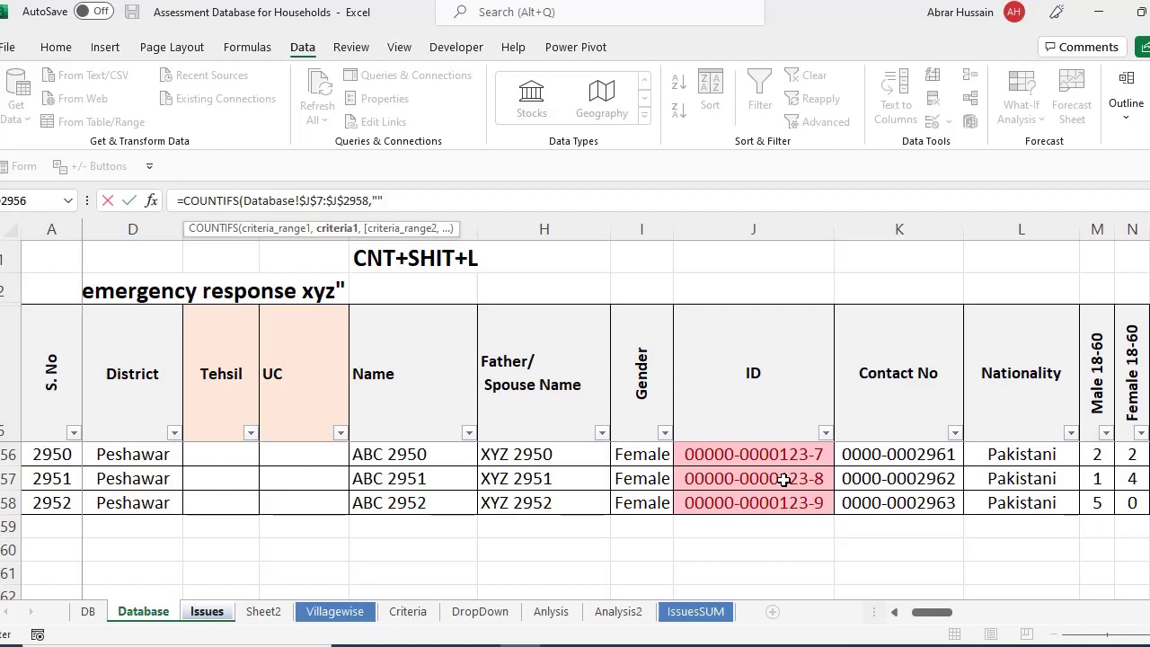
type(")")
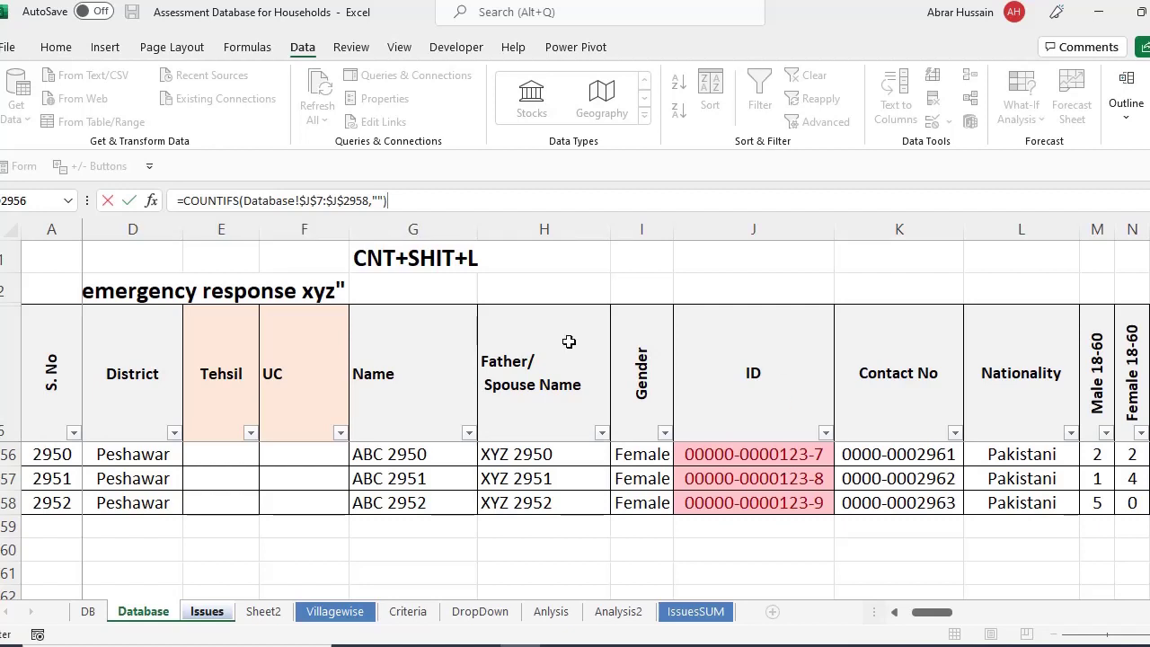
left_click(375, 199)
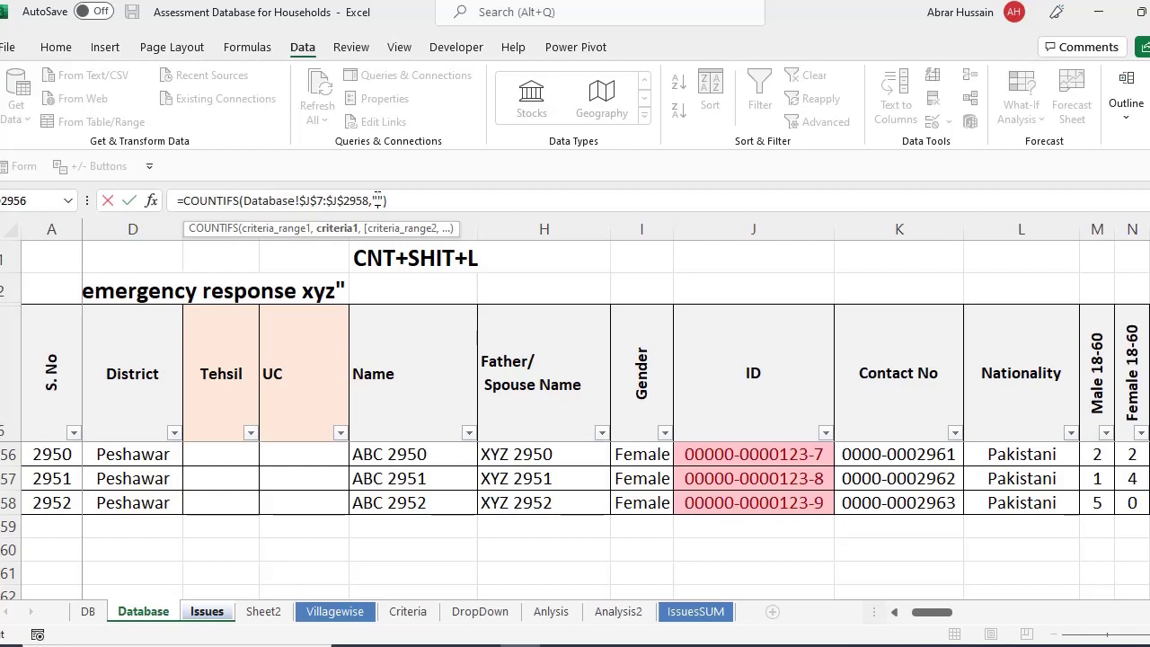
type(",")
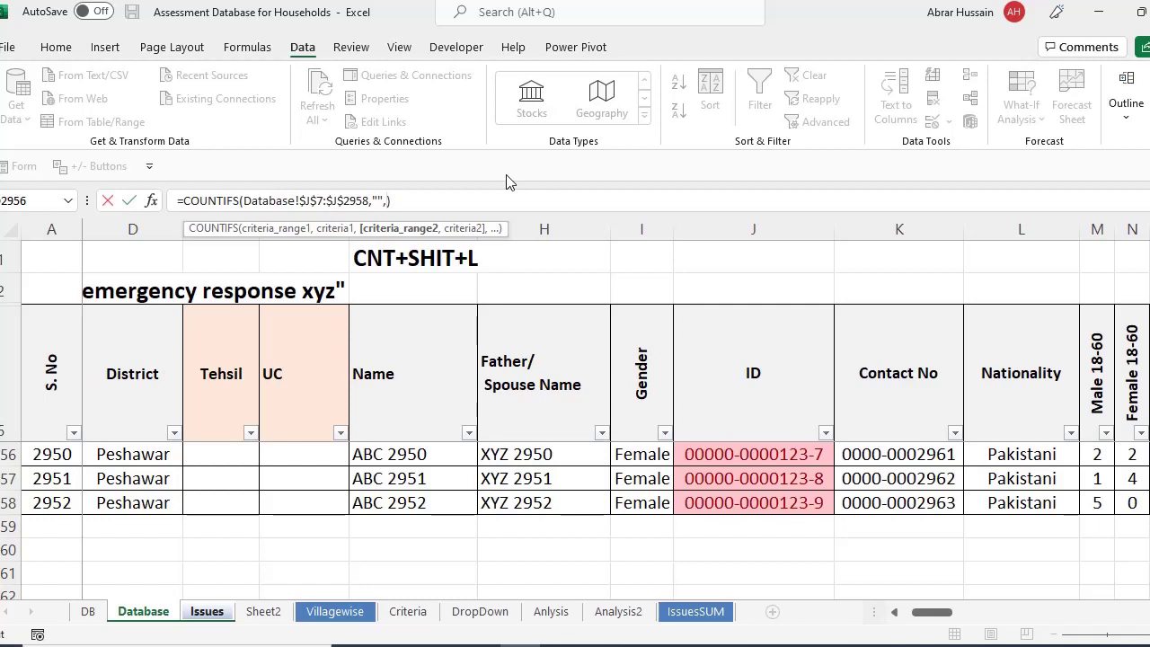
key("BackSpace")
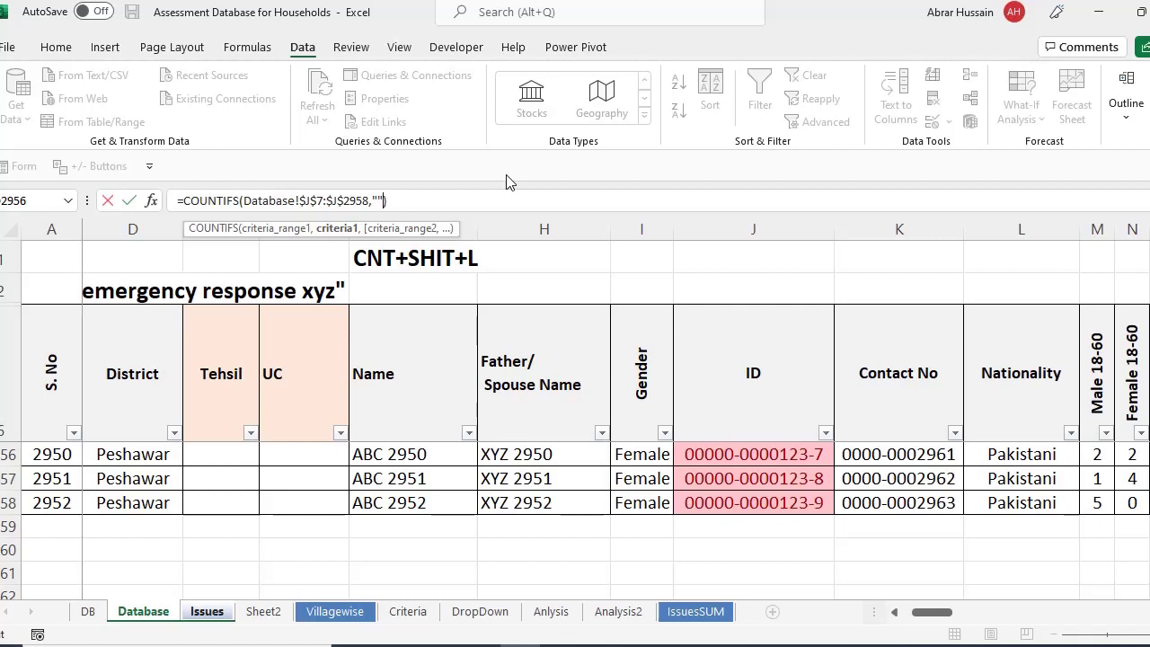
type(",")
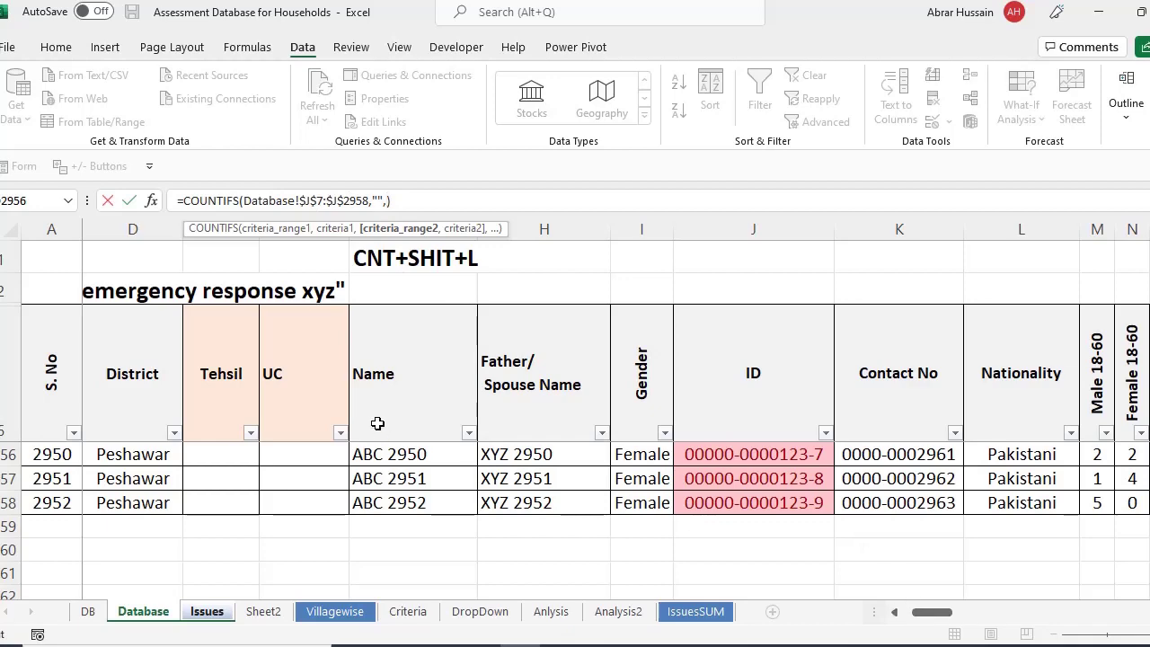
scroll(378, 423, "up", 6)
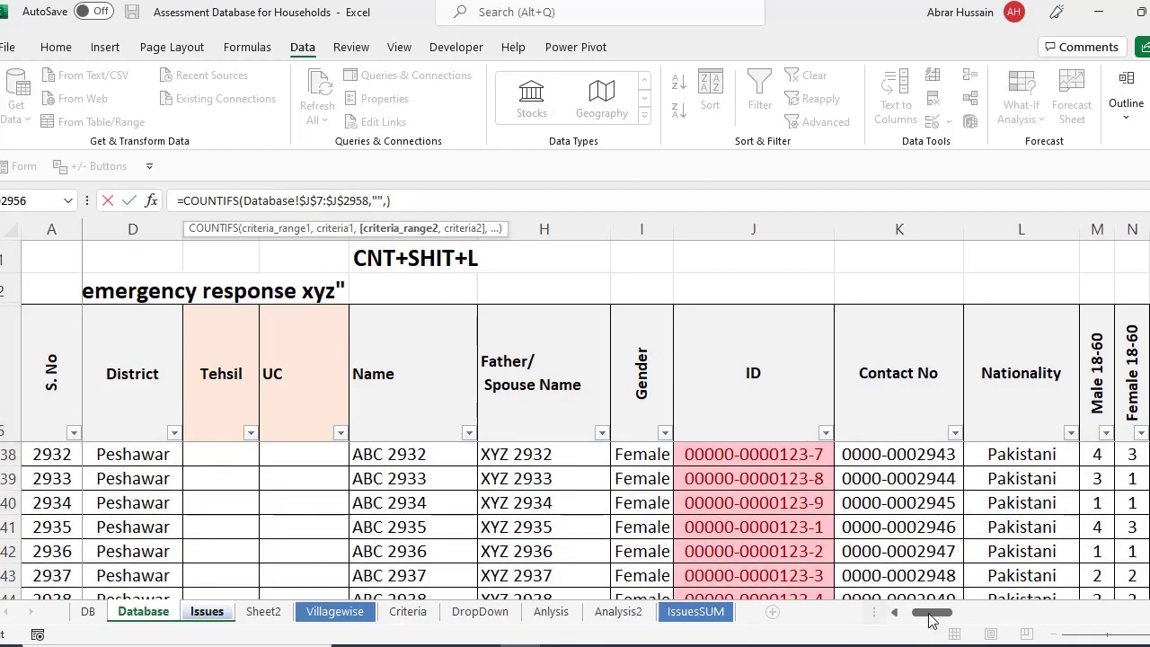
left_click_drag(934, 612, 1029, 626)
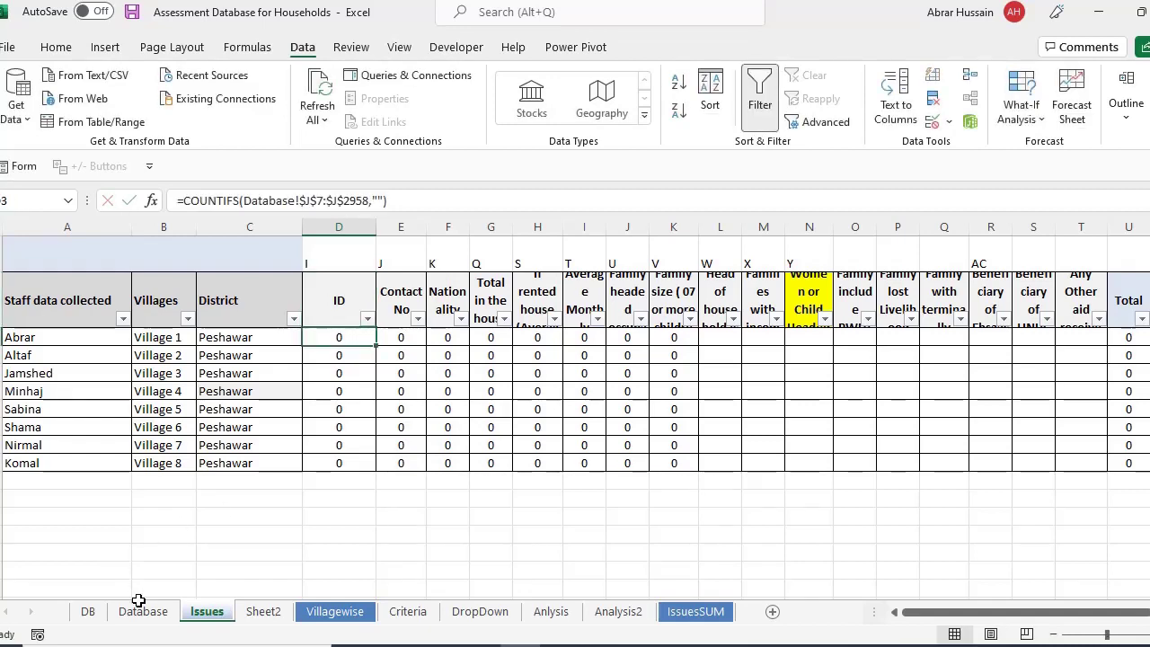
Check the ID column's filter list on the Database sheet for blank entries and leave the filter unchanged.
left_click(142, 611)
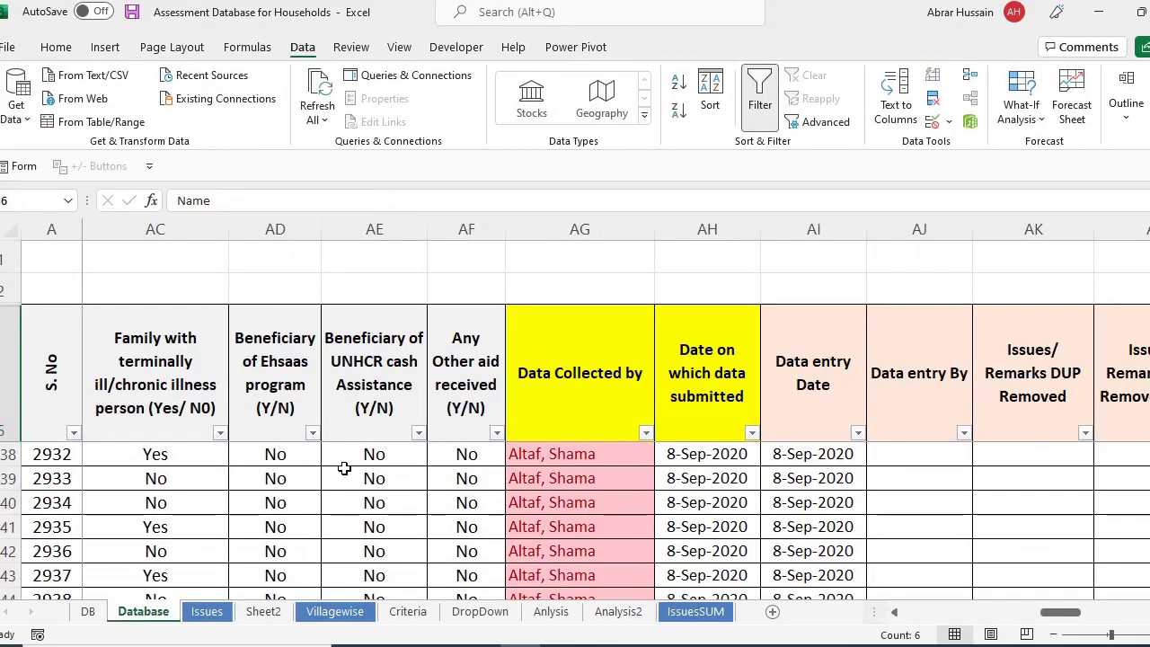
left_click_drag(1069, 612, 941, 612)
left_click(1025, 391)
scroll(480, 437, "right", 1)
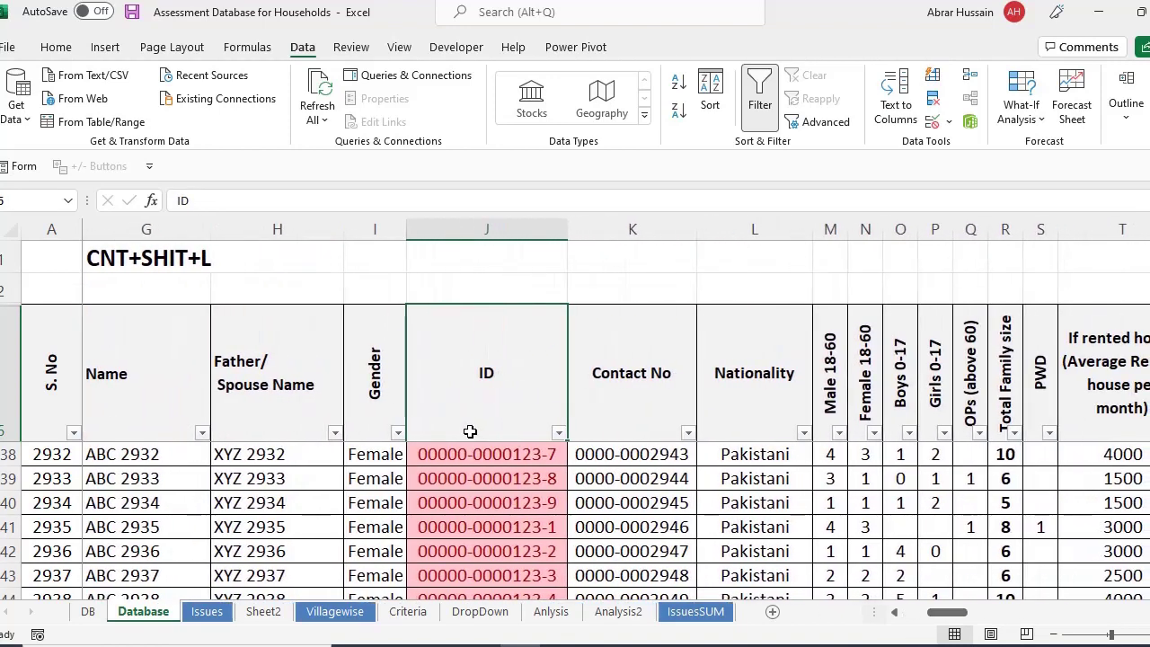
left_click(558, 434)
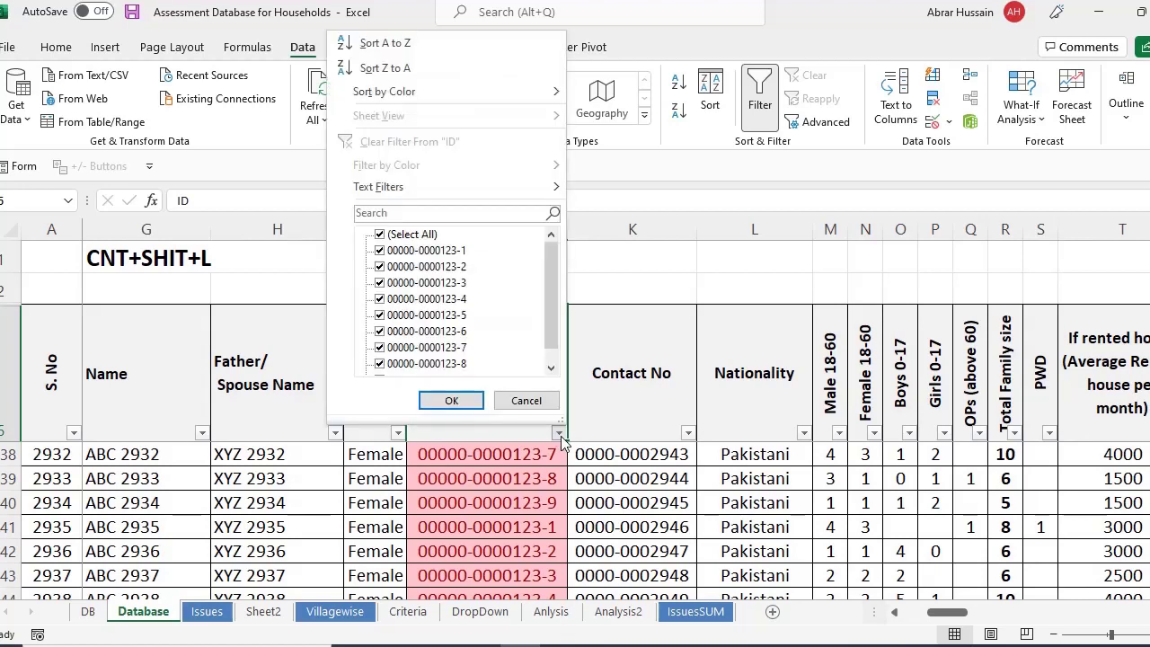
left_click(402, 235)
scroll(551, 282, "down", 1)
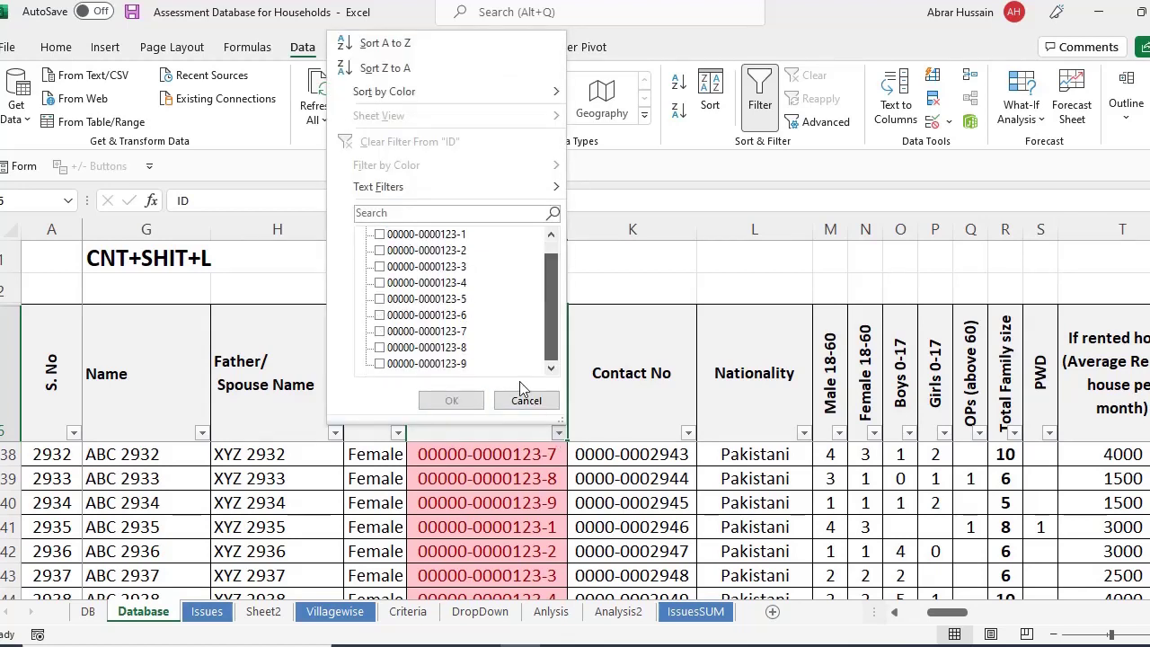
left_click(525, 400)
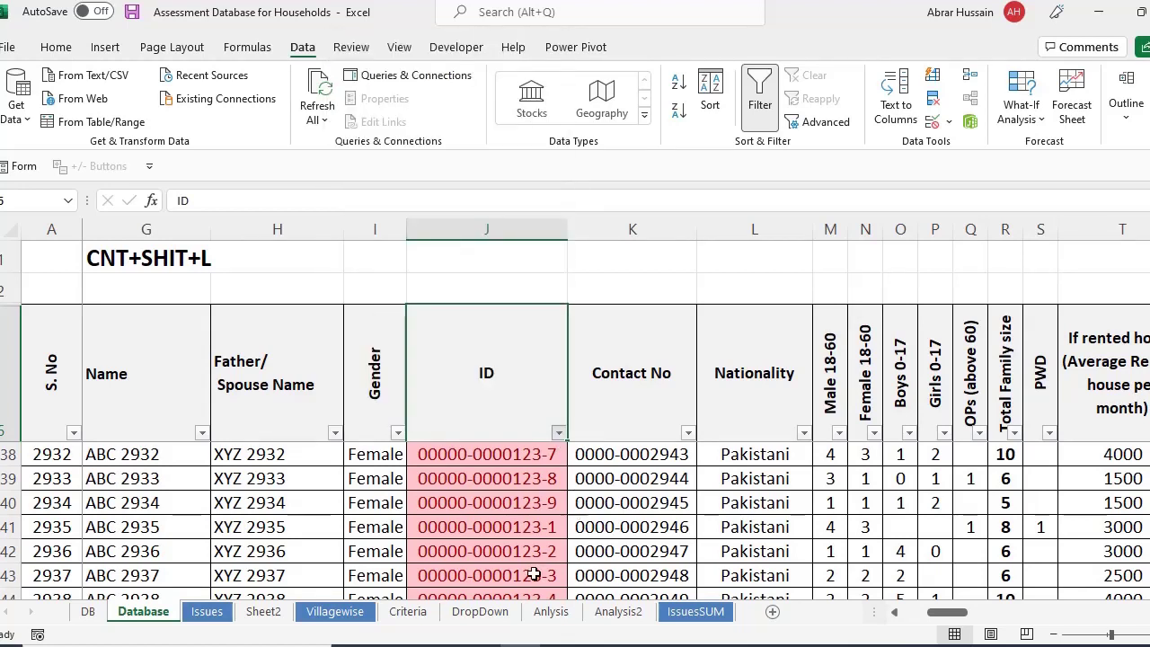
Clear the ID in cell J2942 of the Database sheet and check the ID filter list for blanks.
left_click(488, 551)
key("Delete")
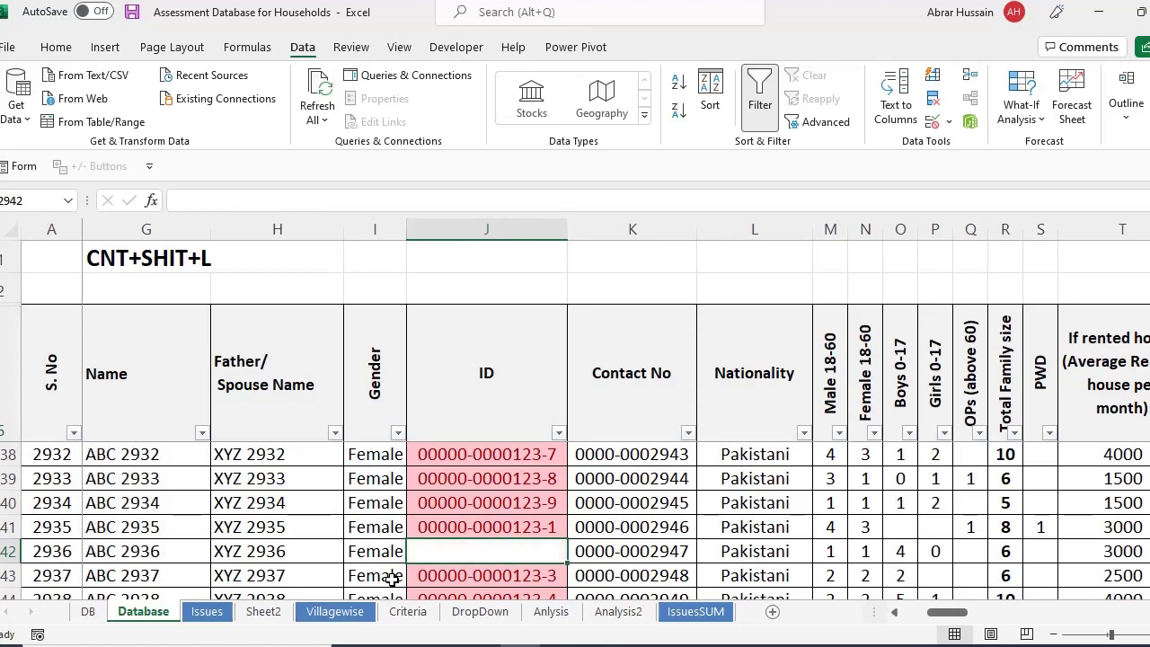
left_click(558, 432)
left_click(398, 237)
left_click_drag(553, 282, 521, 375)
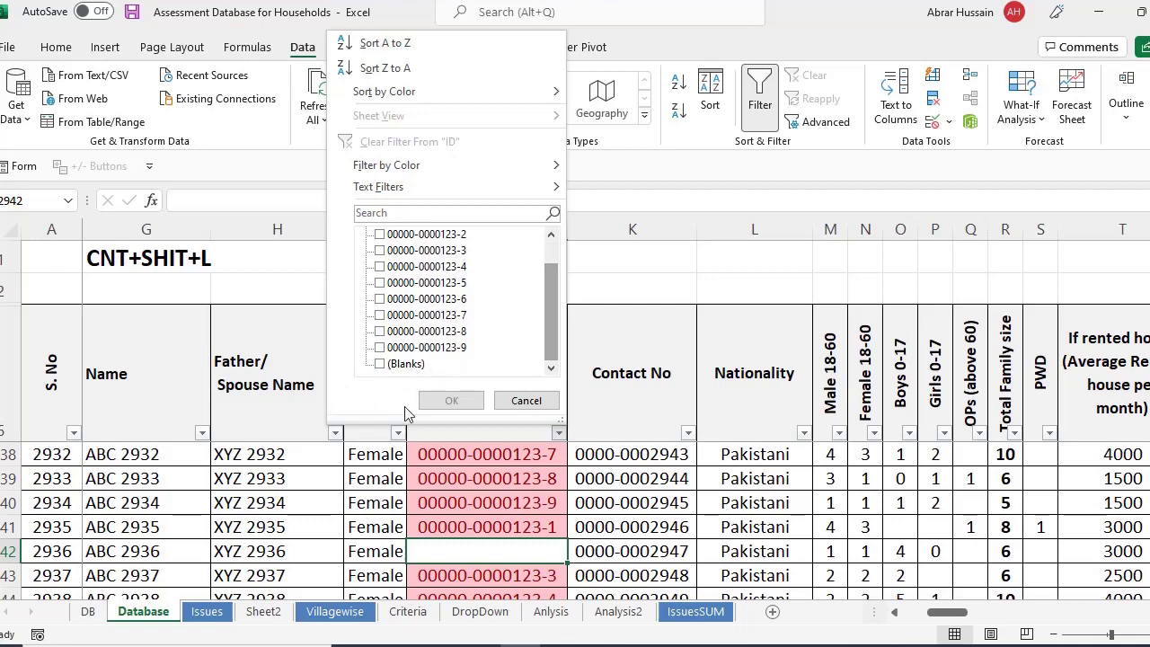
key("Escape")
Check the ID count in cell D3 of the Issues sheet and review its formula's range and blank criterion.
left_click(206, 613)
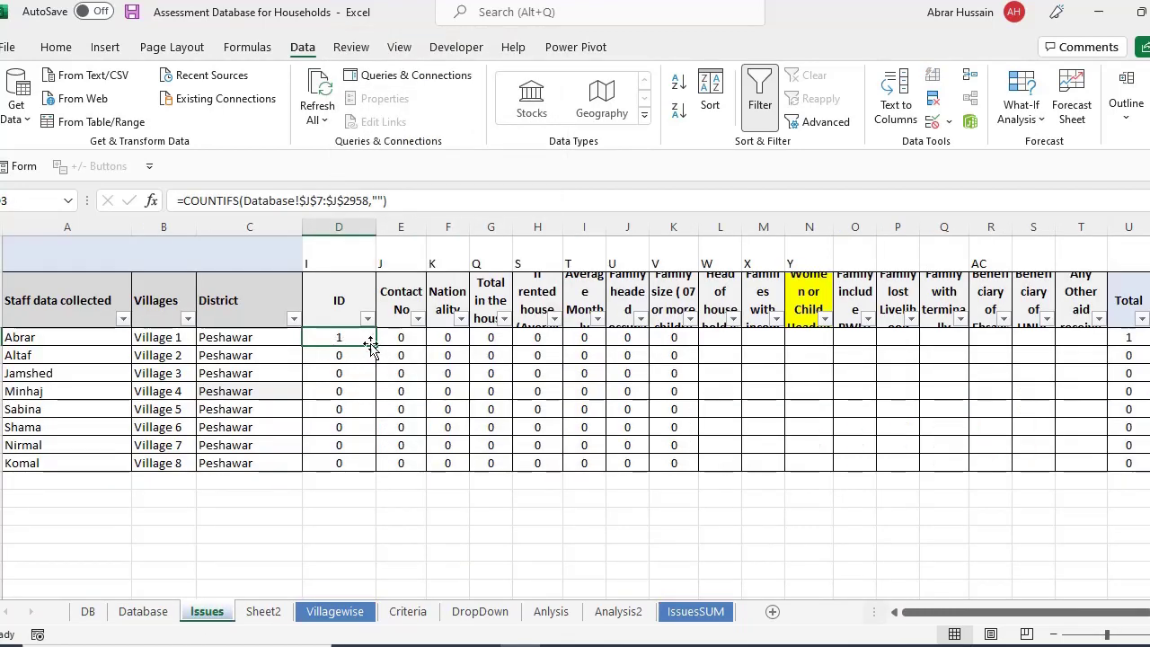
scroll(310, 324, "up", 4)
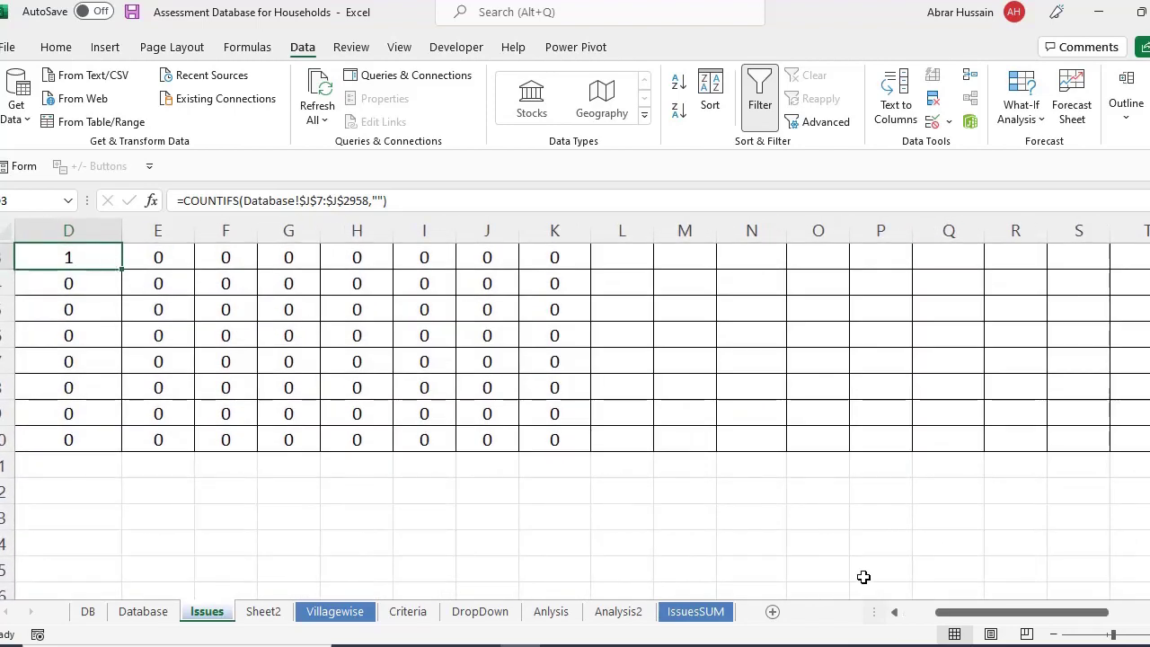
left_click_drag(980, 611, 948, 612)
scroll(333, 333, "up", 3)
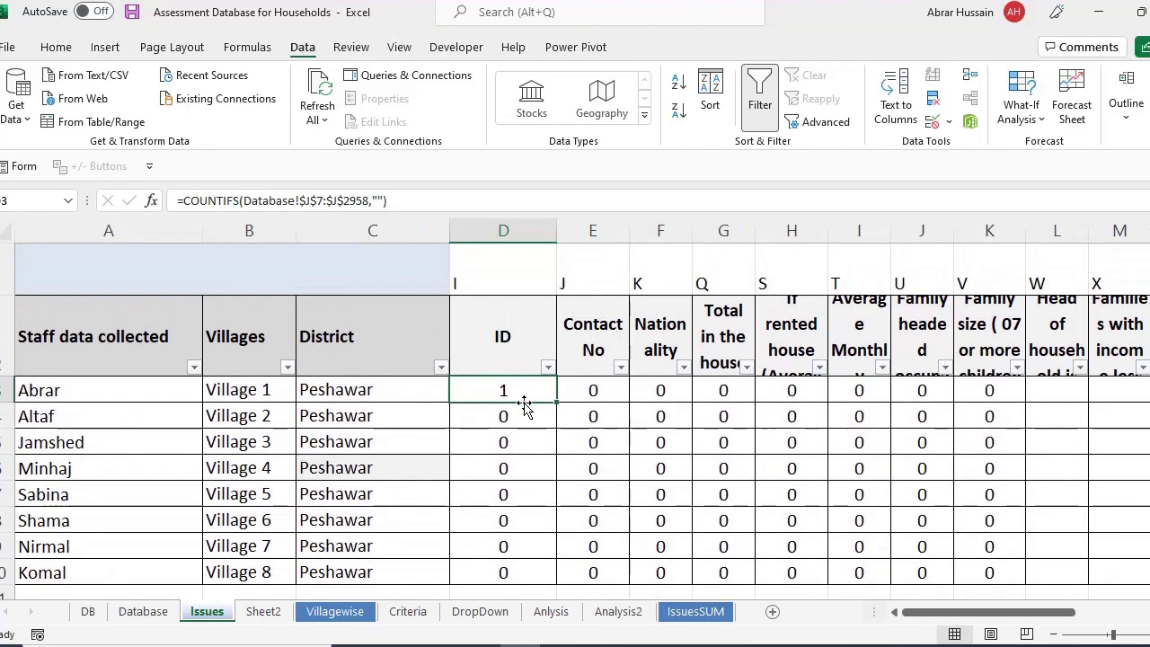
double_click(524, 403)
key("Escape")
key("F2")
left_click_drag(327, 394, 581, 390)
left_click(602, 389)
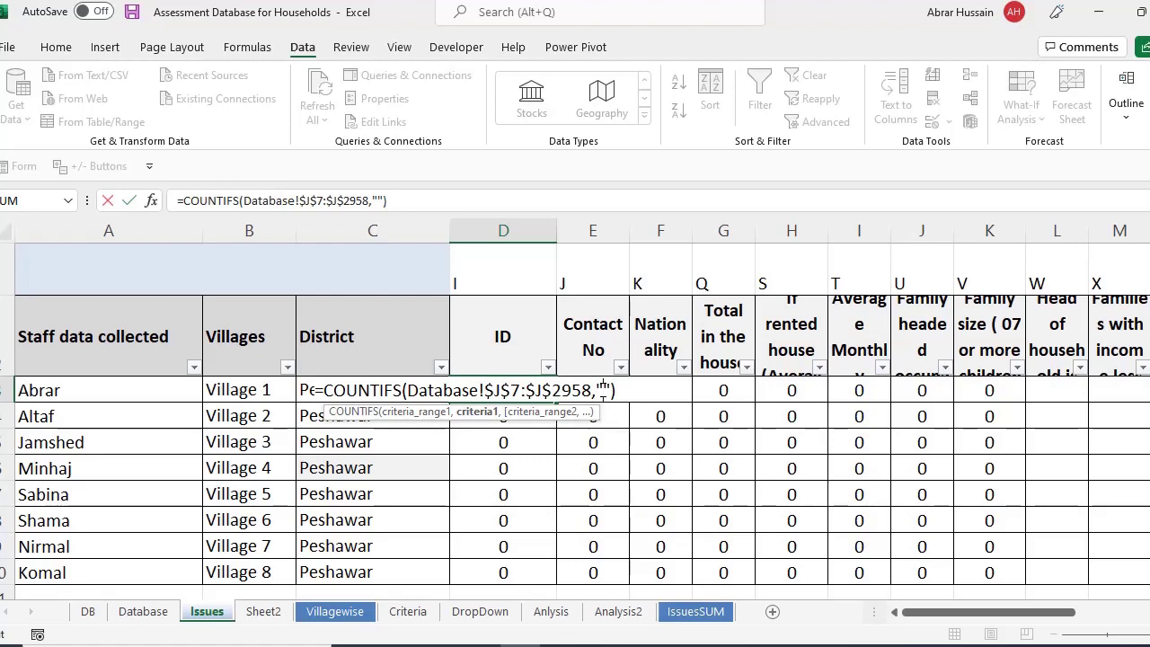
key("Return")
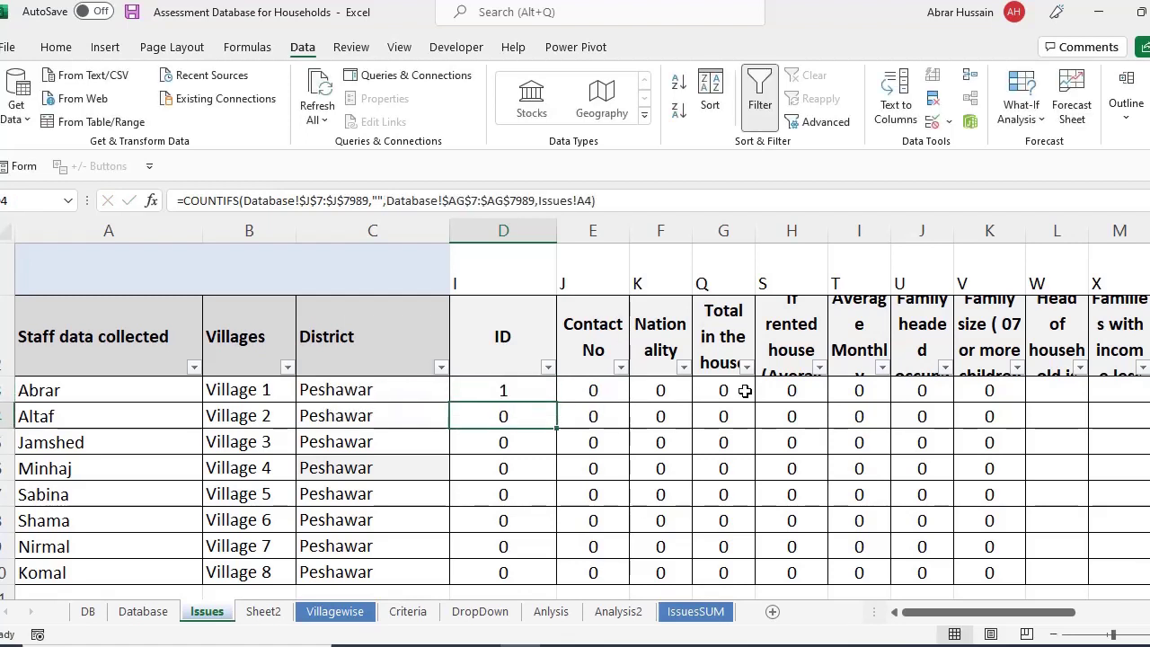
key("Up")
key("F2")
key("Escape")
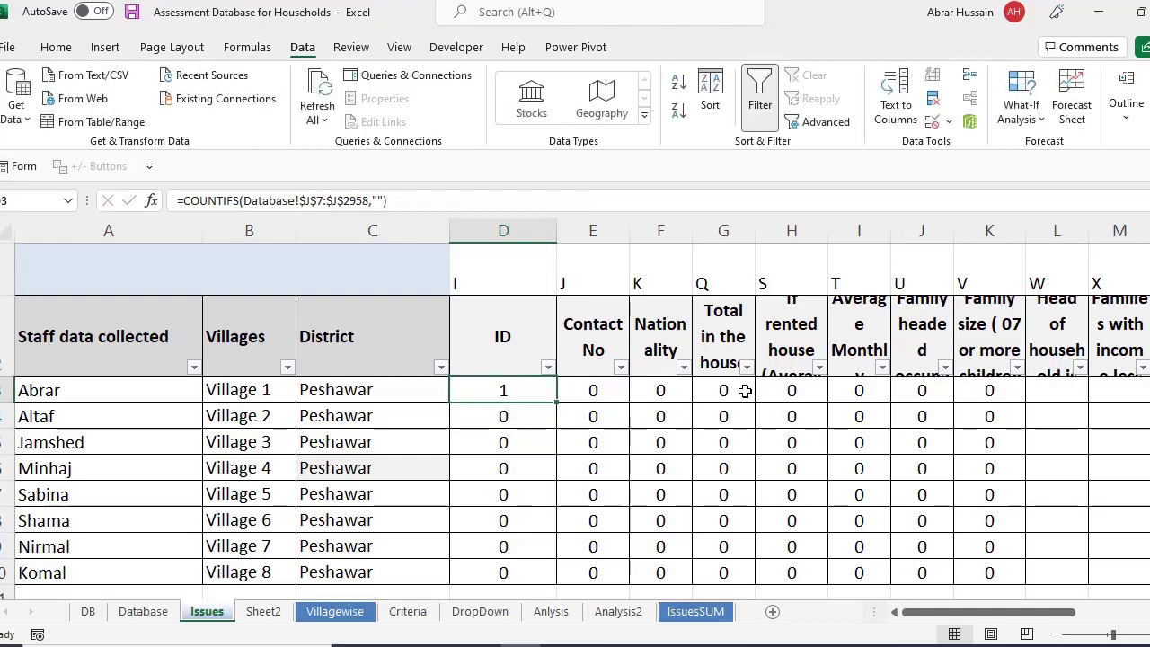
Review the COUNTIFS formulas in row 3 of the Issues sheet from the Contact No column to column K.
key("Right")
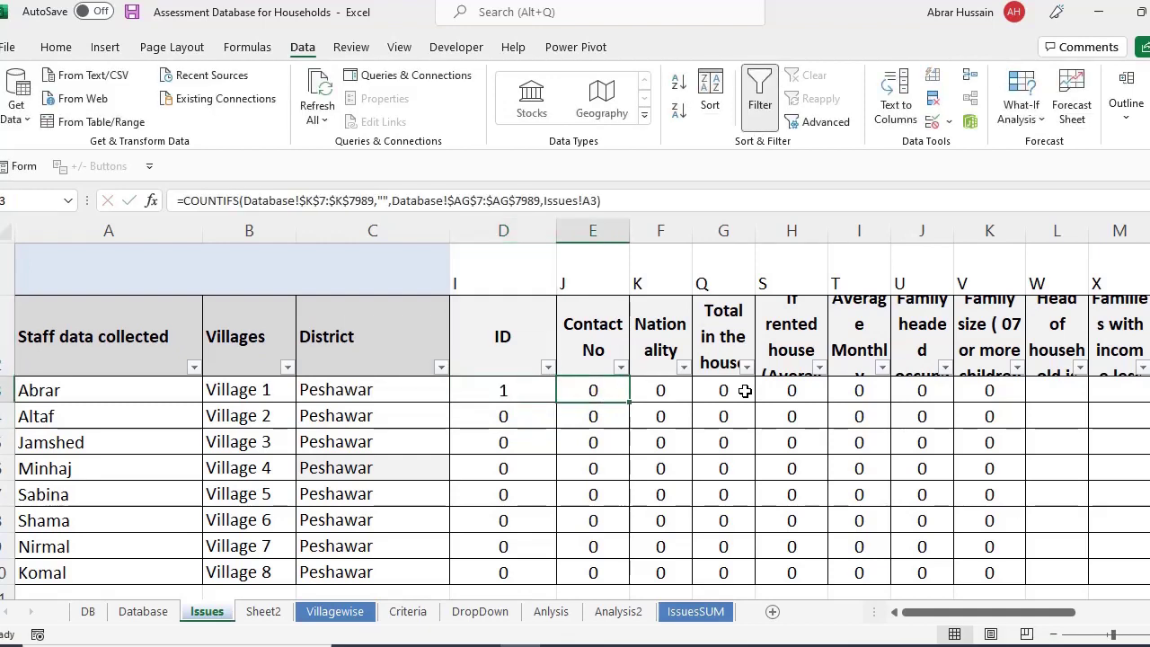
key("Left")
key("Right")
key("F2")
key("Escape")
key("Right")
key("F2")
key("Escape")
key("Right")
key("Right")
key("Right")
key("Right")
key("F2")
key("Escape")
key("Right")
key("F2")
key("Escape")
key("Left")
key("Left")
key("Left")
key("Left")
key("Left")
key("Left")
key("Left")
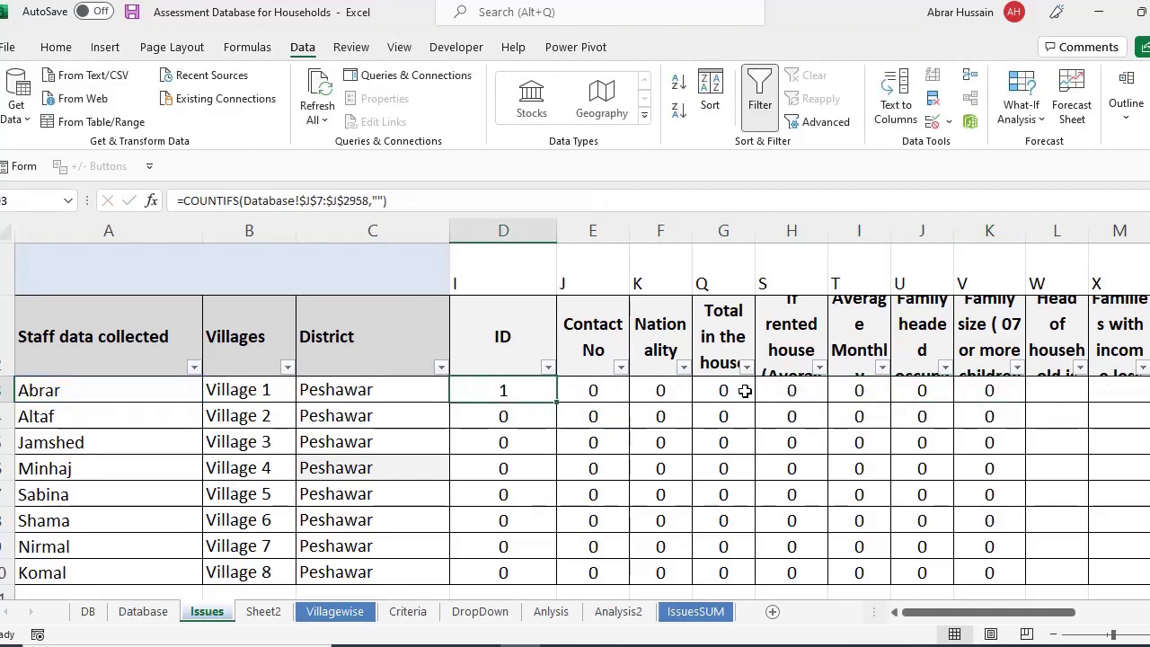
Compare the COUNTIFS range in cell D3 of the Issues sheet with the column letters in row 1.
key("F2")
key("Escape")
left_click_drag(462, 257, 1037, 268)
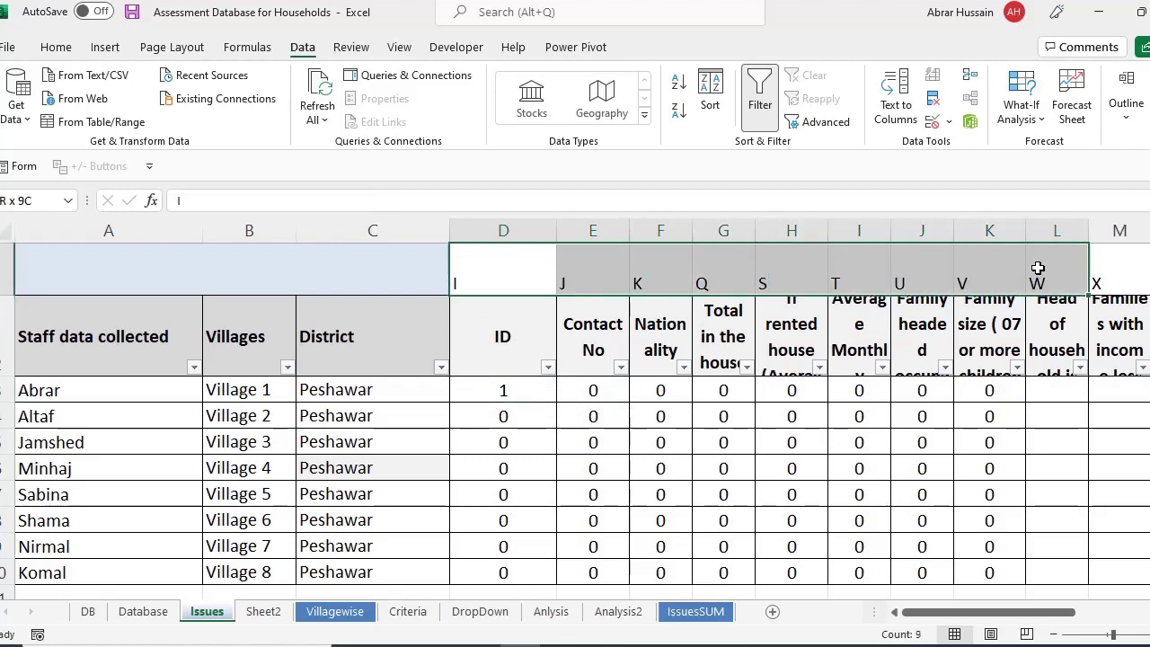
double_click(496, 389)
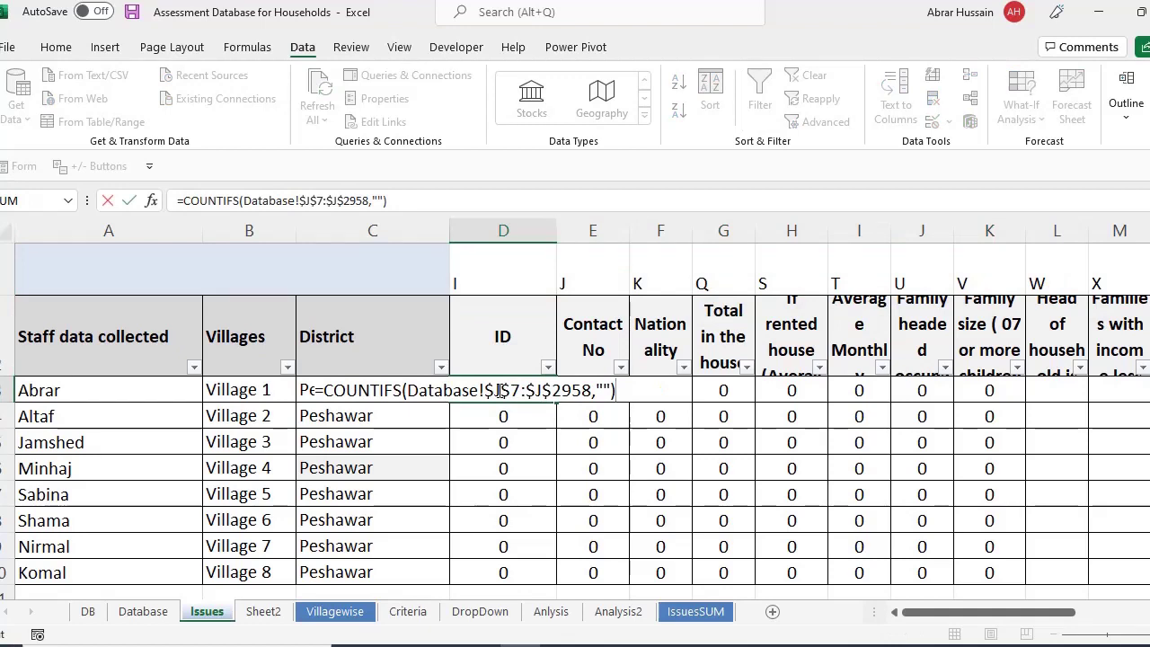
Shift the column letters in row 1 one cell to the left, so D1 reads J and E1 reads K.
left_click(523, 285)
left_click_drag(524, 285, 598, 285)
key("ctrl+c")
key("ctrl+v")
key("Right")
key("shift+ctrl+Right")
key("ctrl+c")
key("Left")
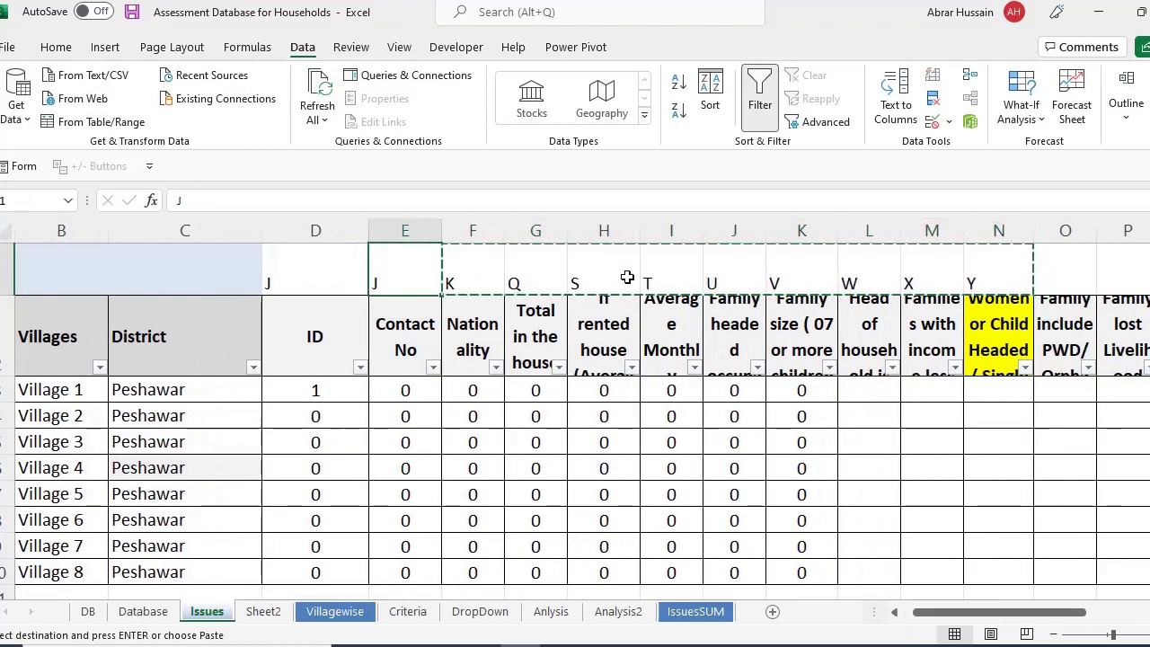
key("ctrl+v")
Copy the COUNTIFS formula text from D3 into the Contact No cell E3 without shifting its references.
key("Left")
key("Down")
key("Down")
key("F2")
key("Escape")
key("Left")
key("F2")
key("shift+Home")
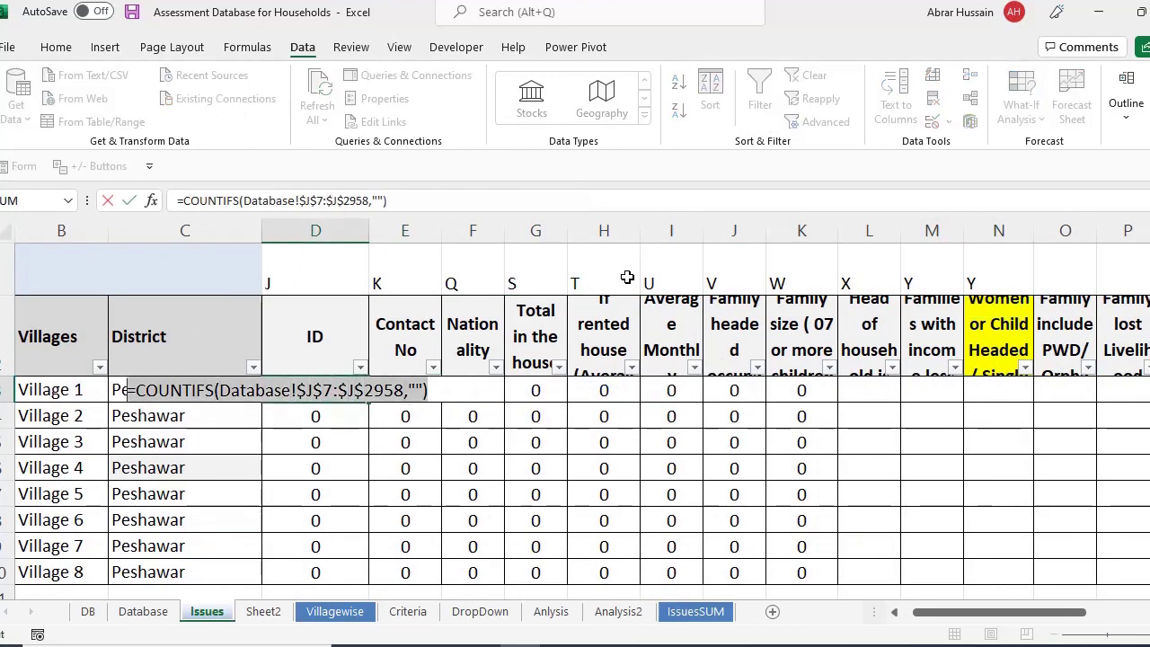
key("ctrl+c")
key("Escape")
key("Right")
key("ctrl+v")
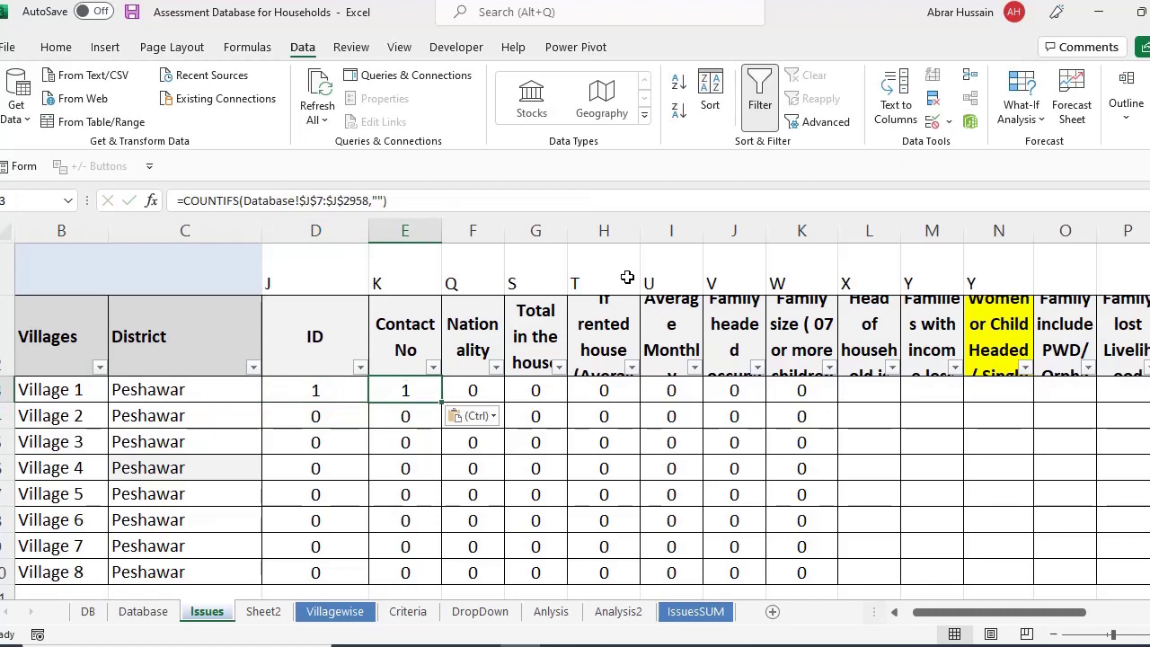
Change the range in E3 so the formula reads =COUNTIFS(Database!$K$7:$K$2958,""), and review it.
key("F2")
key("Left")
key("Left")
key("Left")
key("Left")
key("Left")
key("Left")
key("Left")
key("Left")
key("Left")
key("Left")
key("Left")
key("Left")
key("Left")
key("BackSpace")
type("K")
key("Right")
key("BackSpace")
type("K")
key("Return")
key("Up")
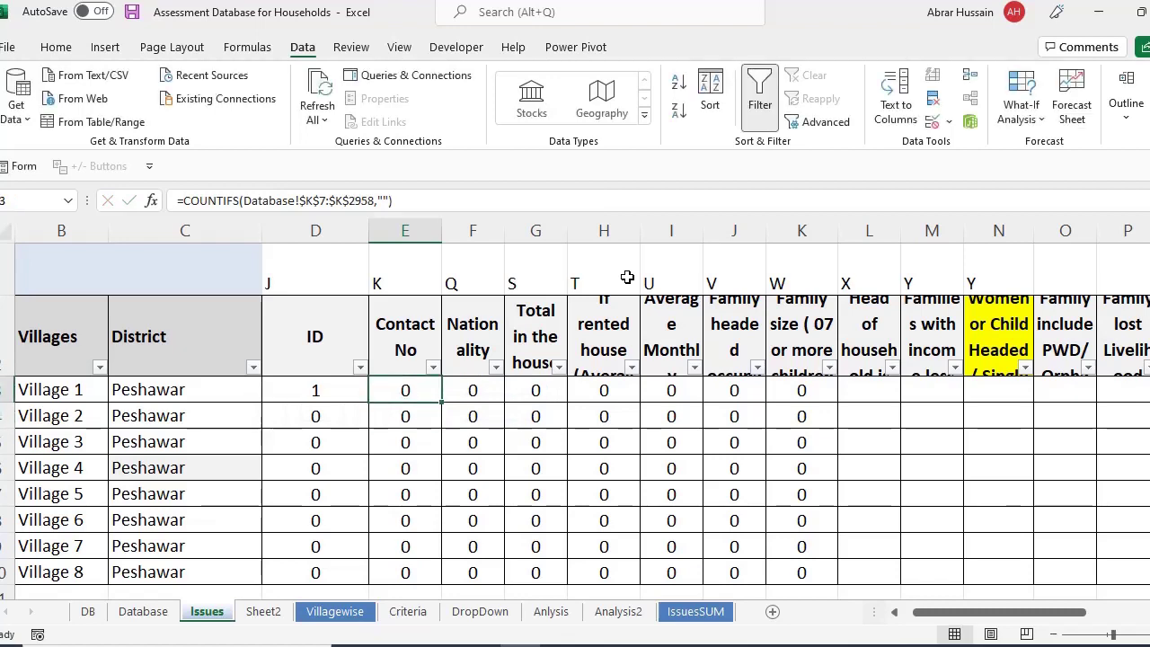
key("F2")
key("Escape")
key("F2")
key("Escape")
Examine the Database sheet's columns from Village to ID and check the Gender filter list, leaving the filter unchanged.
left_click(143, 613)
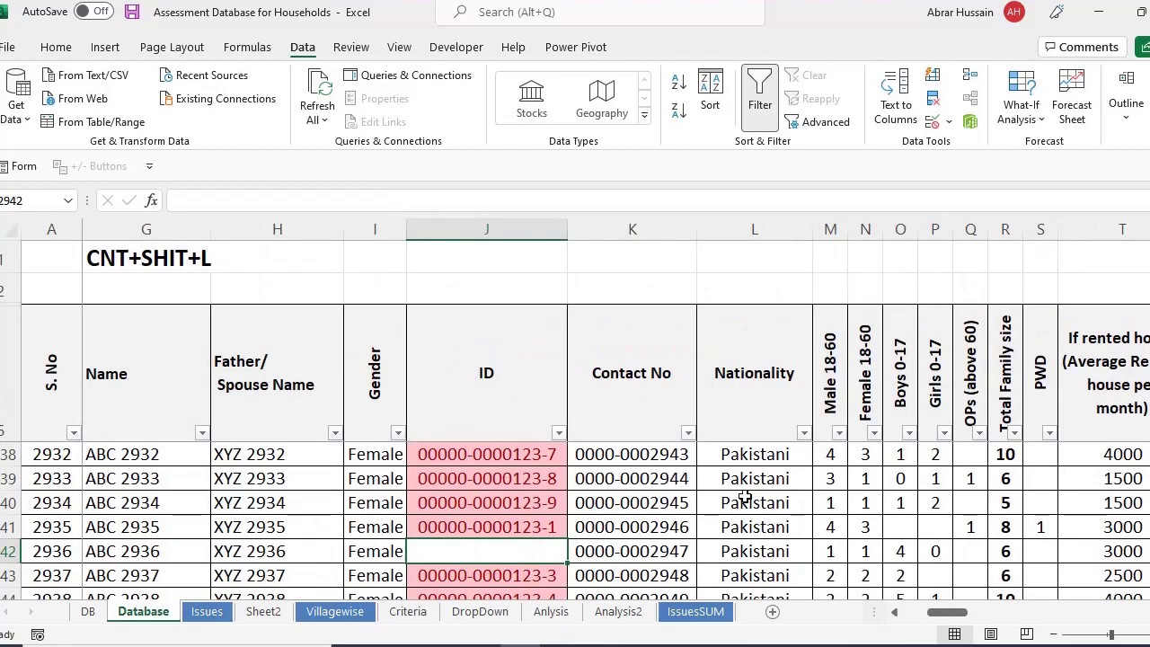
scroll(745, 497, "up", 7)
left_click_drag(946, 612, 804, 626)
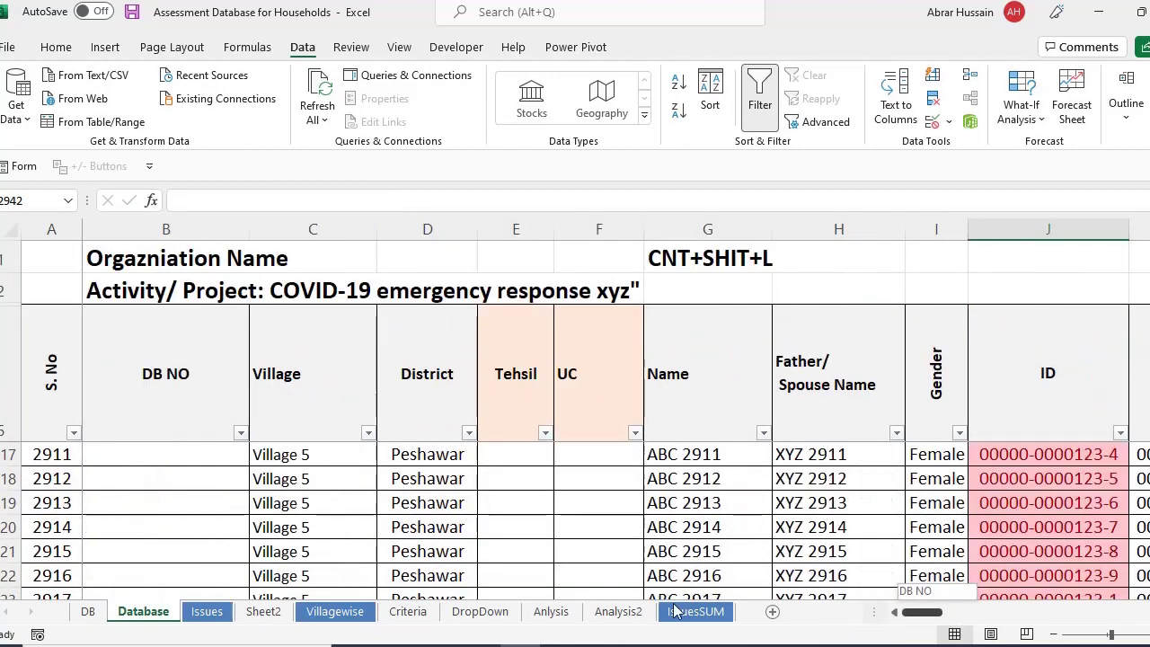
scroll(449, 443, "up", 20)
left_click(373, 385)
left_click(835, 422)
left_click(835, 476)
left_click(836, 388)
left_click_drag(928, 613, 942, 618)
left_click(561, 434)
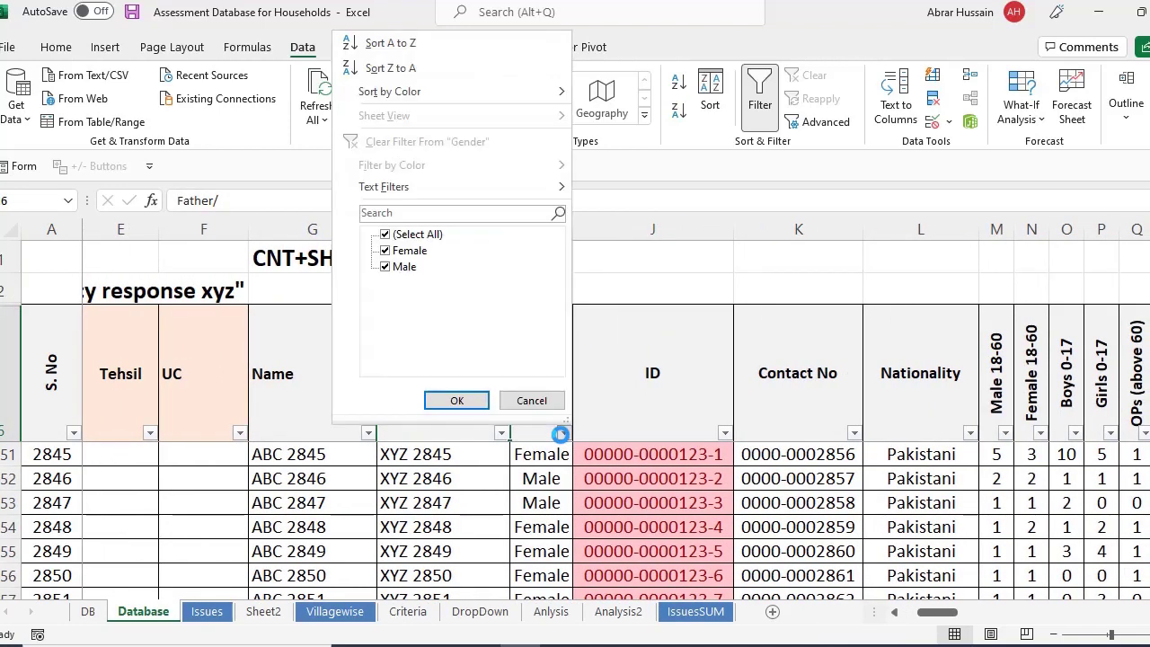
left_click(531, 401)
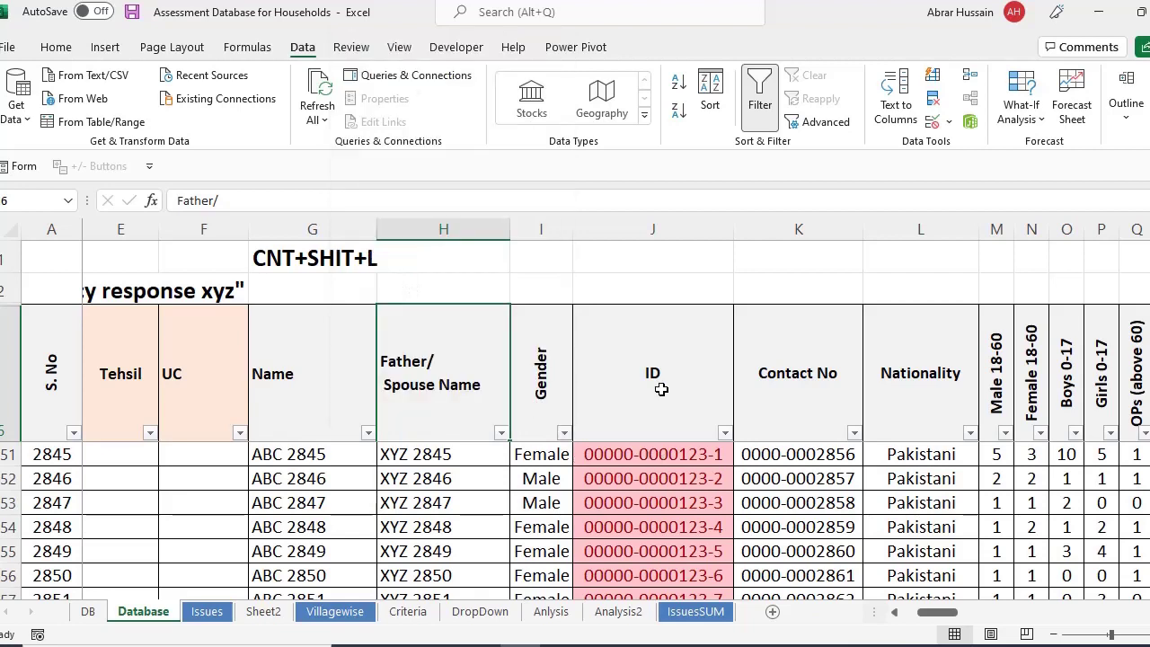
Insert a blank column K between the ID and Contact No columns of the Database sheet.
left_click(660, 388)
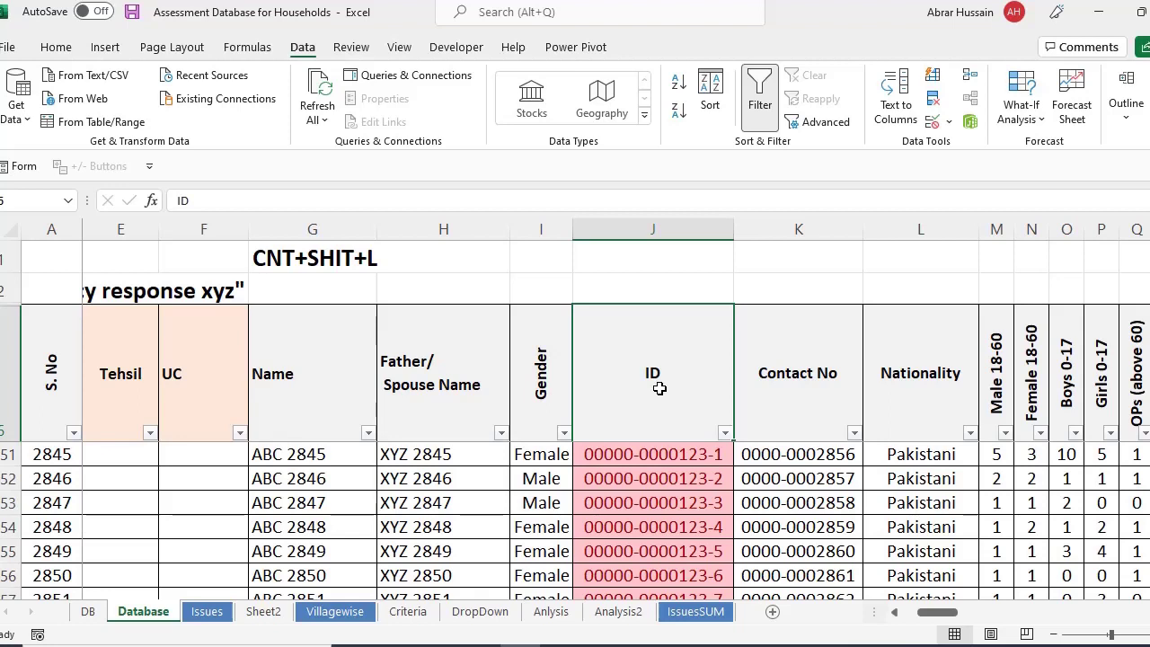
left_click(685, 456)
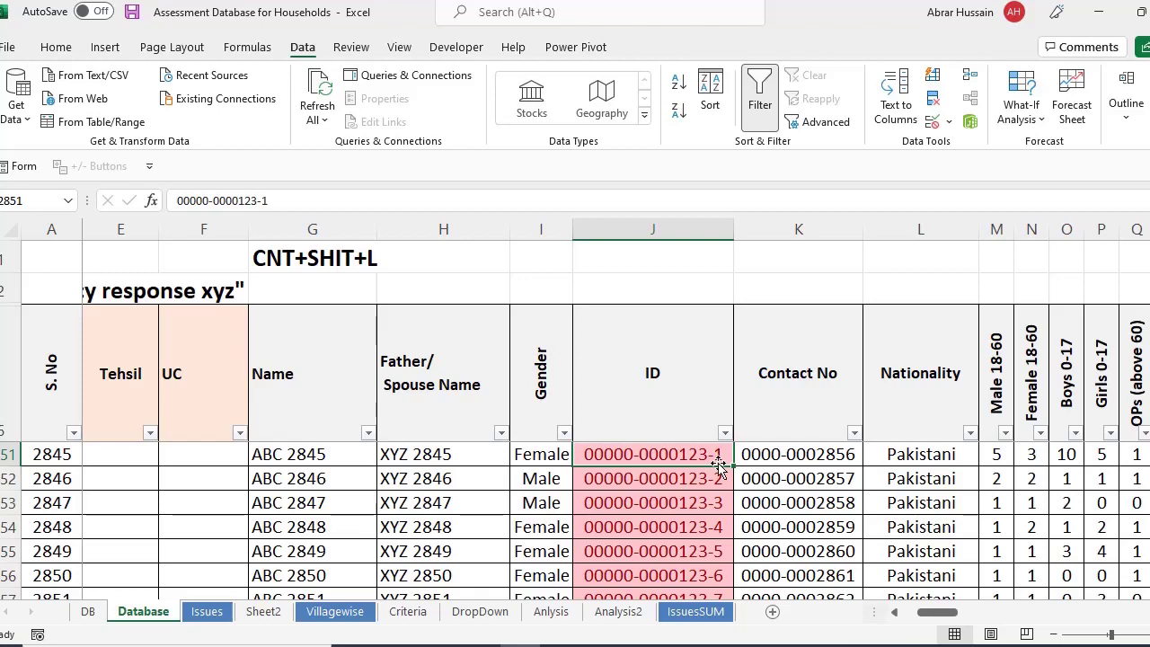
left_click_drag(932, 613, 953, 617)
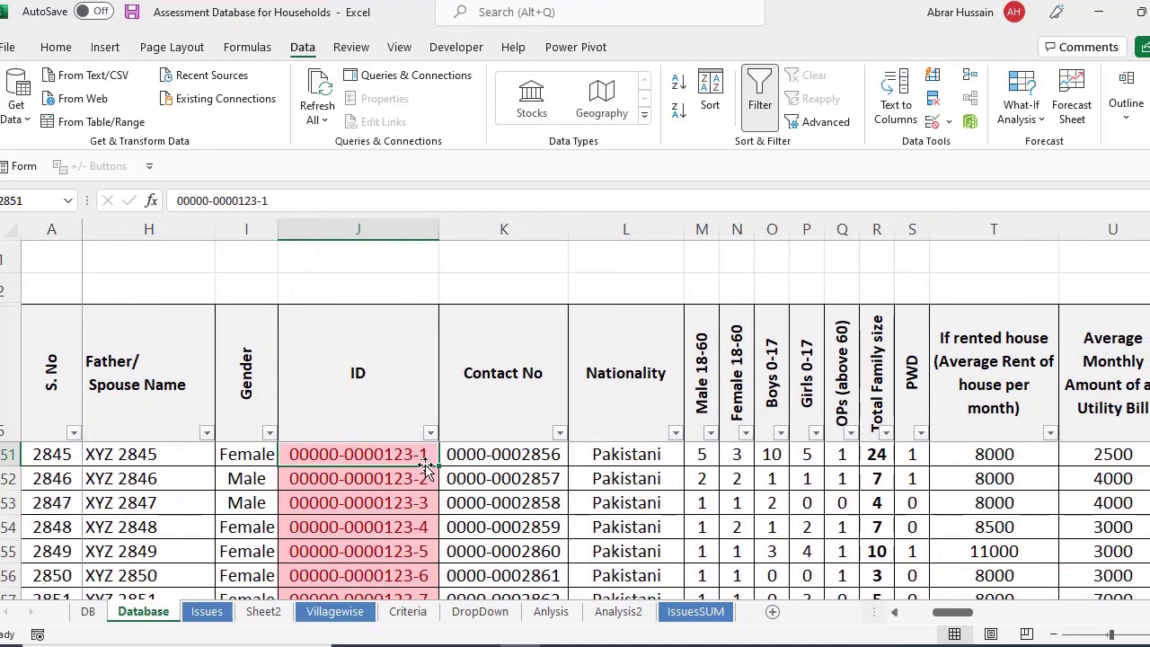
left_click(485, 232)
right_click(485, 232)
left_click(565, 382)
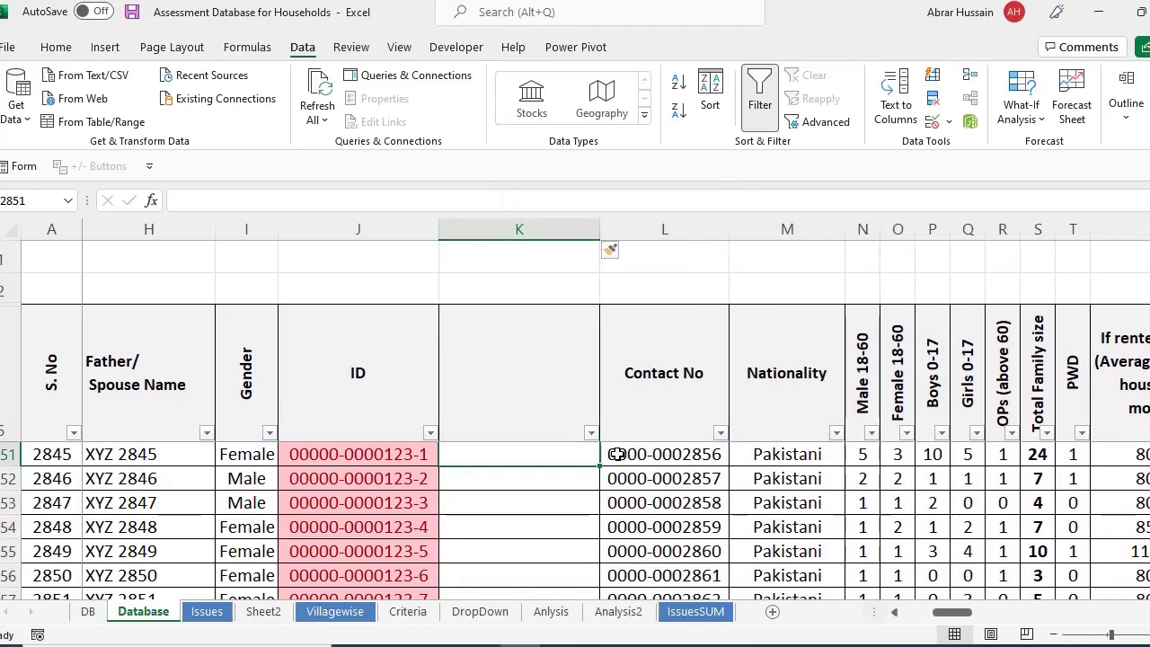
Check the endings of the values in the ID column's filter list and leave the filter unchanged.
type("=")
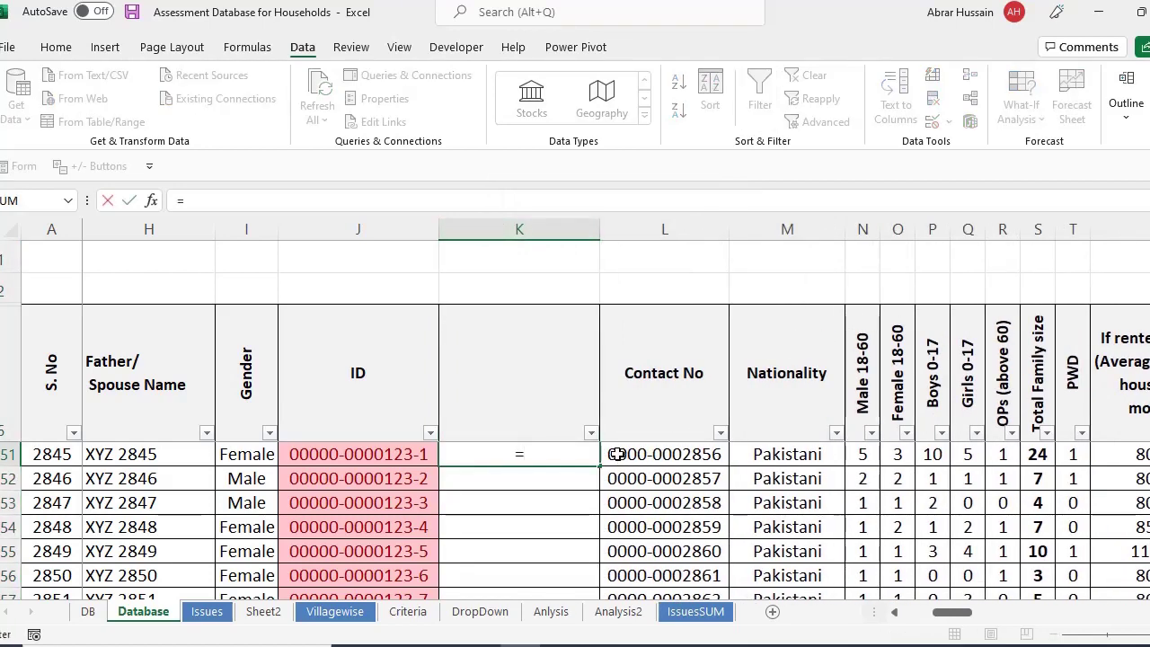
key("Escape")
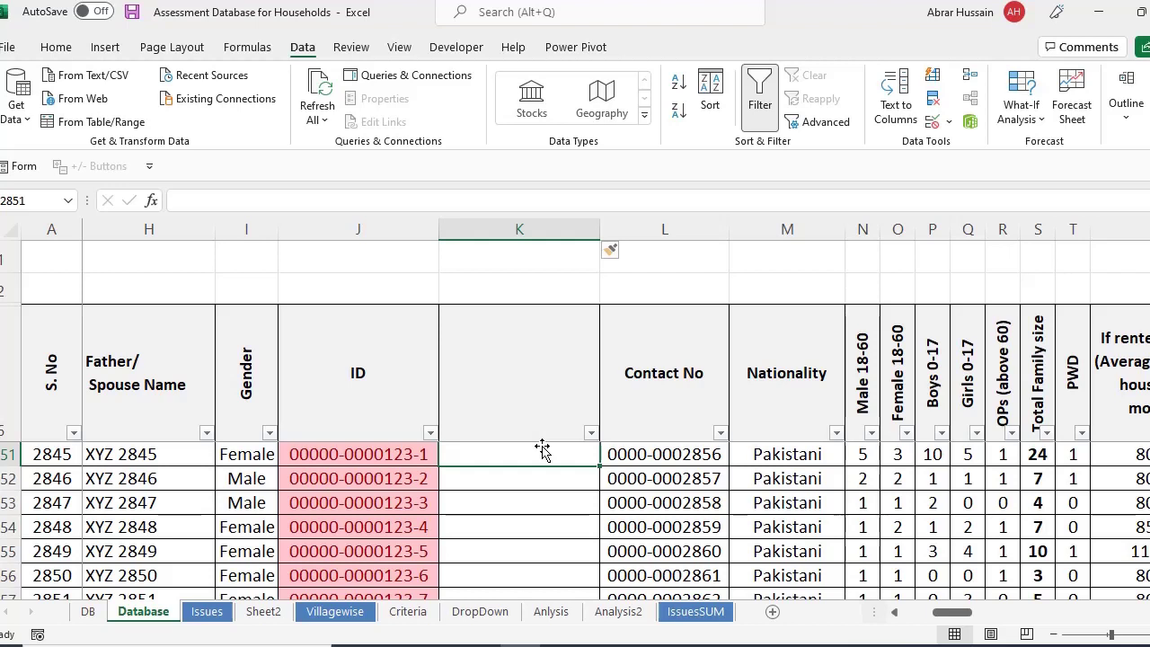
left_click(429, 433)
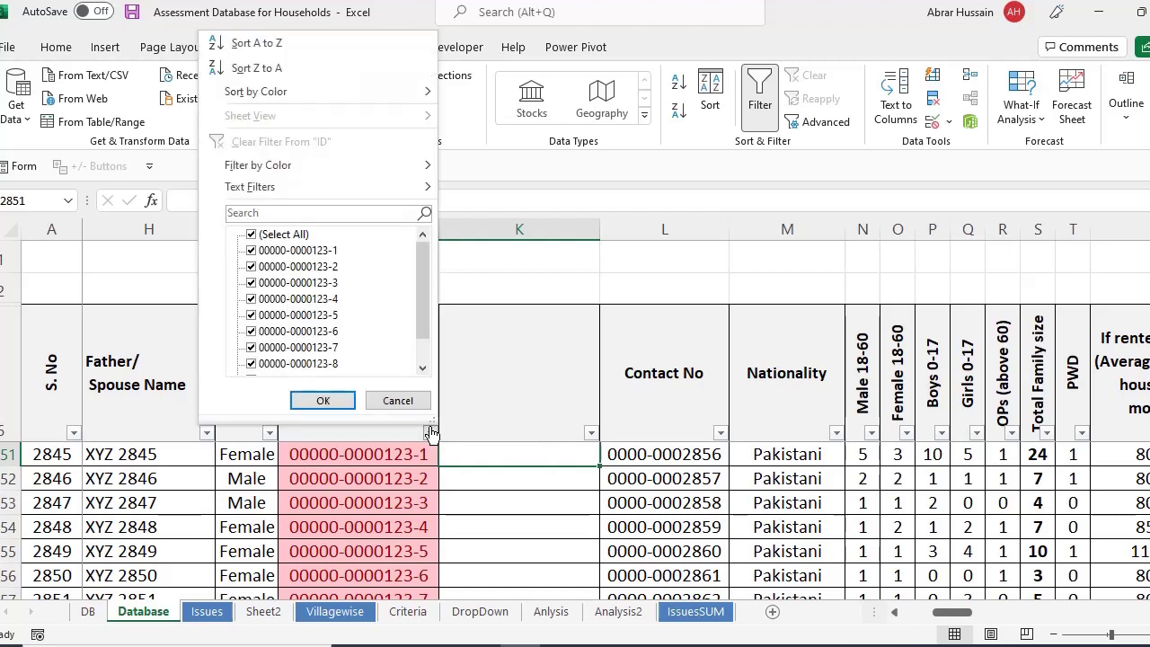
left_click(350, 398)
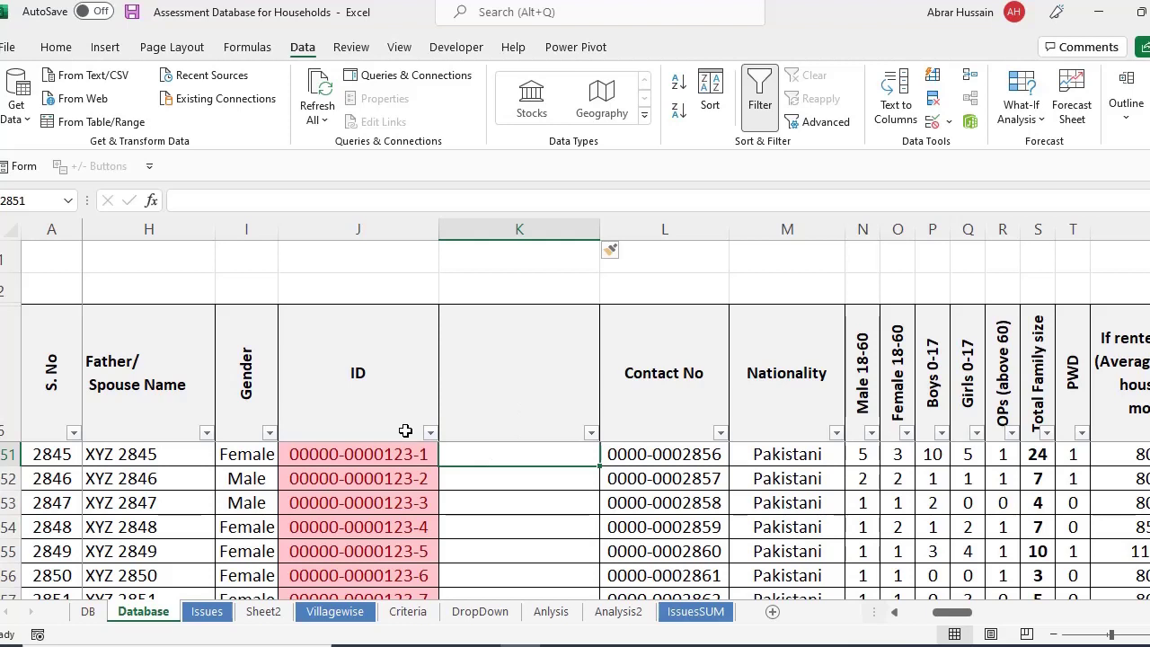
left_click(383, 455)
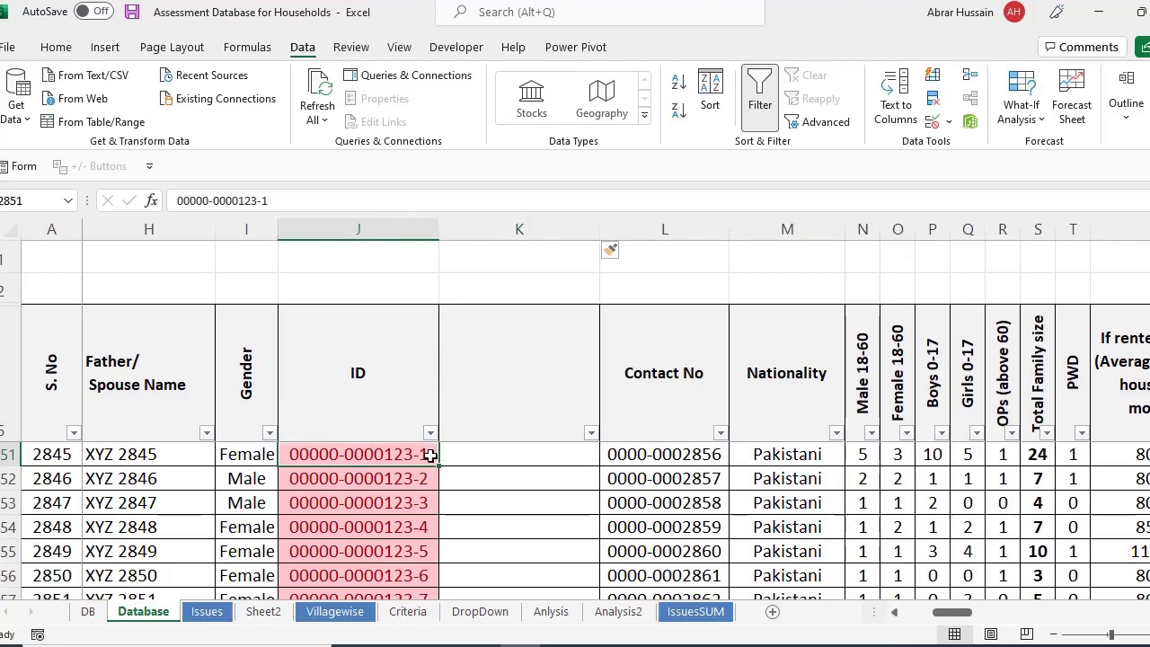
left_click(505, 456)
left_click(415, 451)
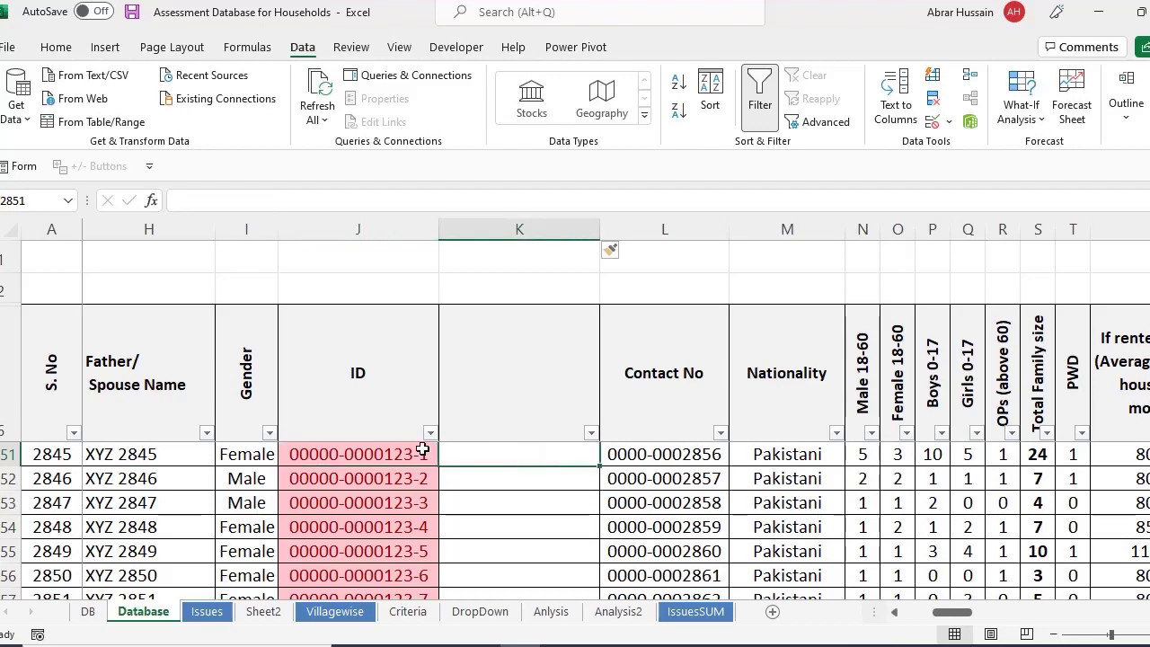
left_click(449, 455)
Enter =RIGHT(J7,1) in cell K7 to extract the last digit of the ID.
scroll(501, 450, "up", 16)
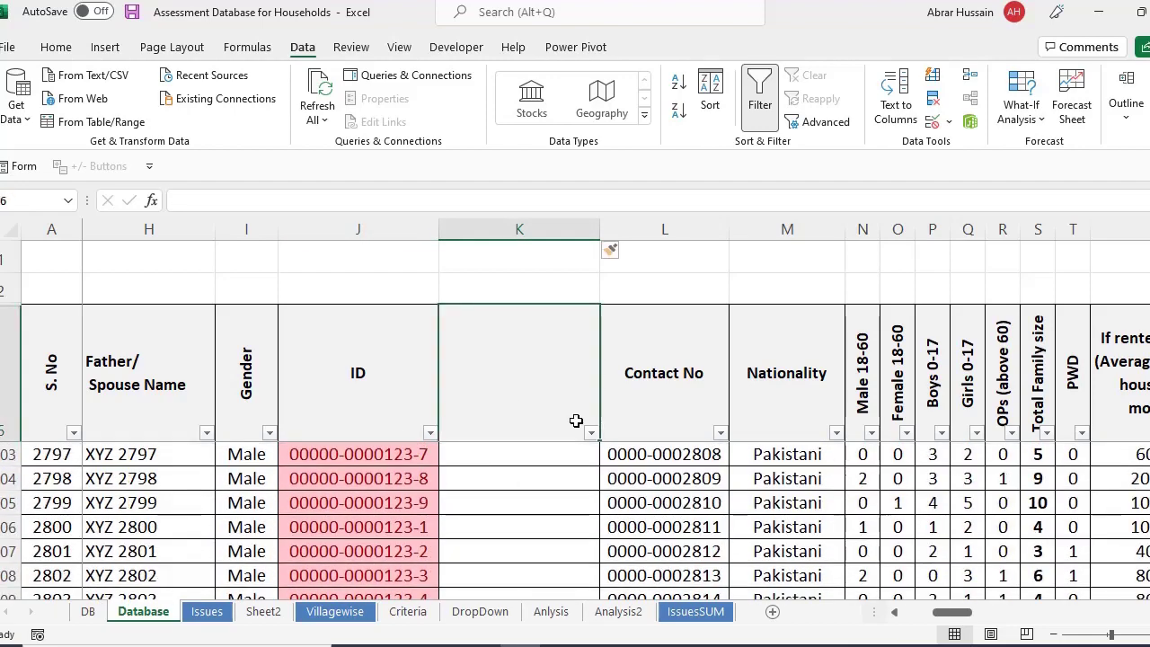
type("=")
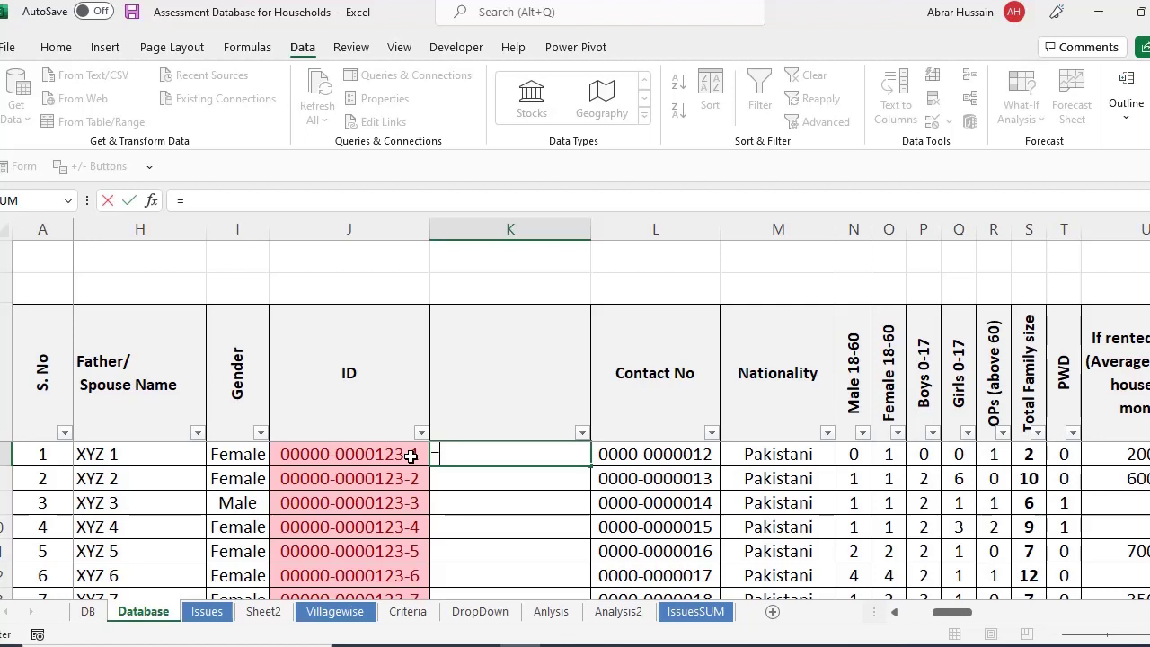
type("right(")
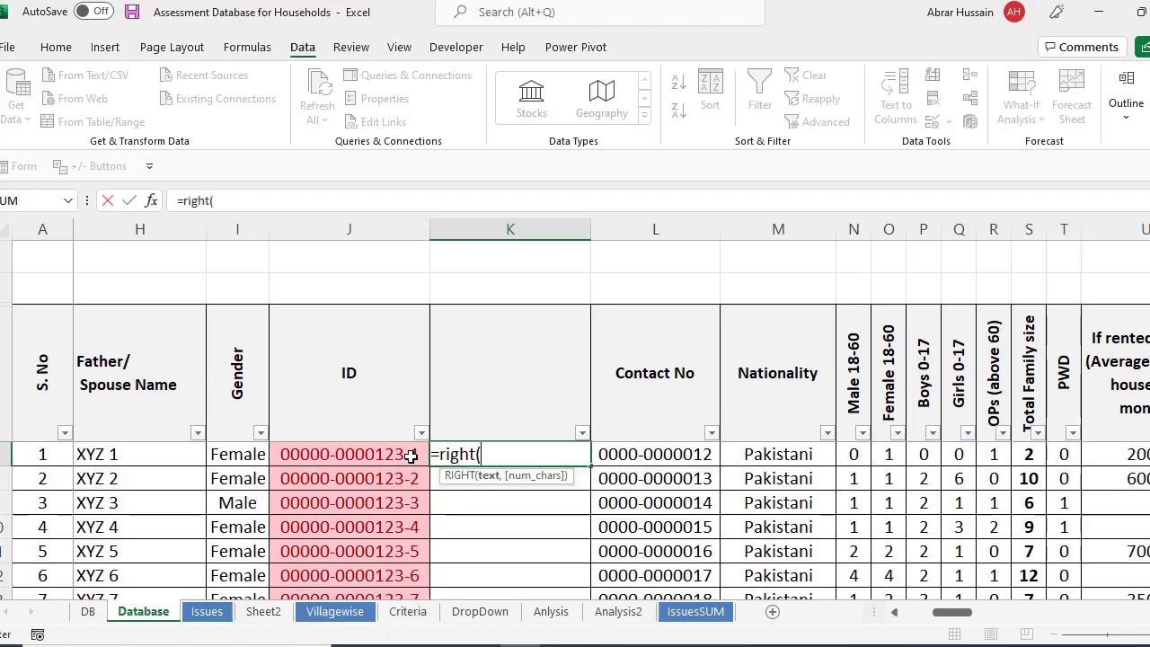
left_click(378, 453)
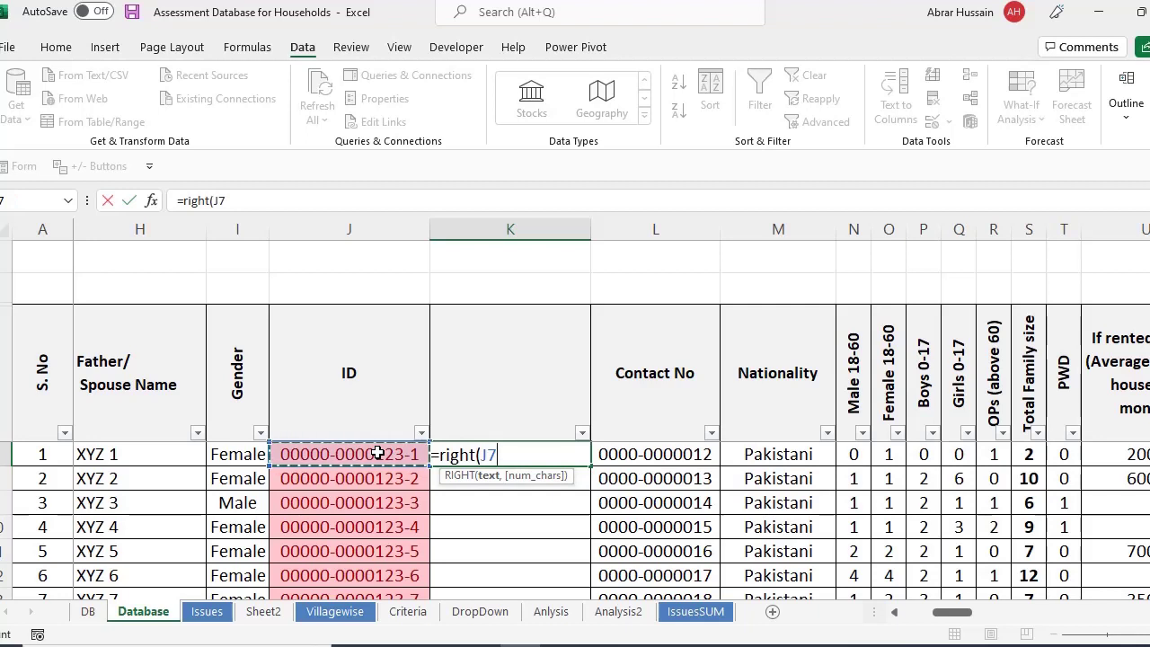
type(",")
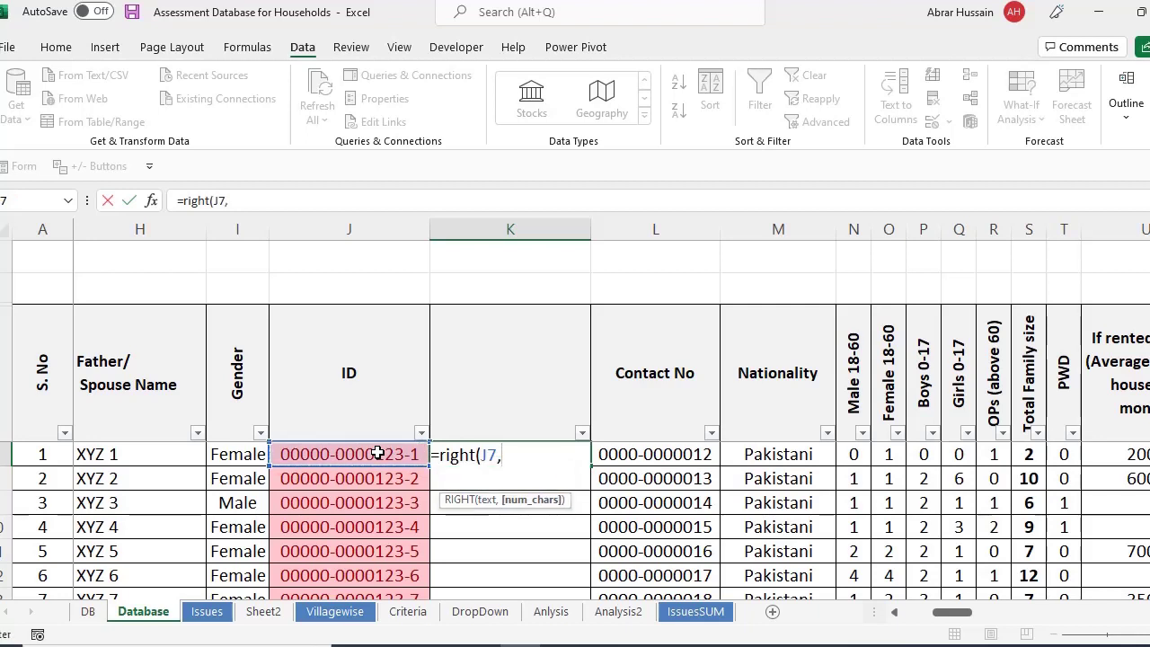
type("1)")
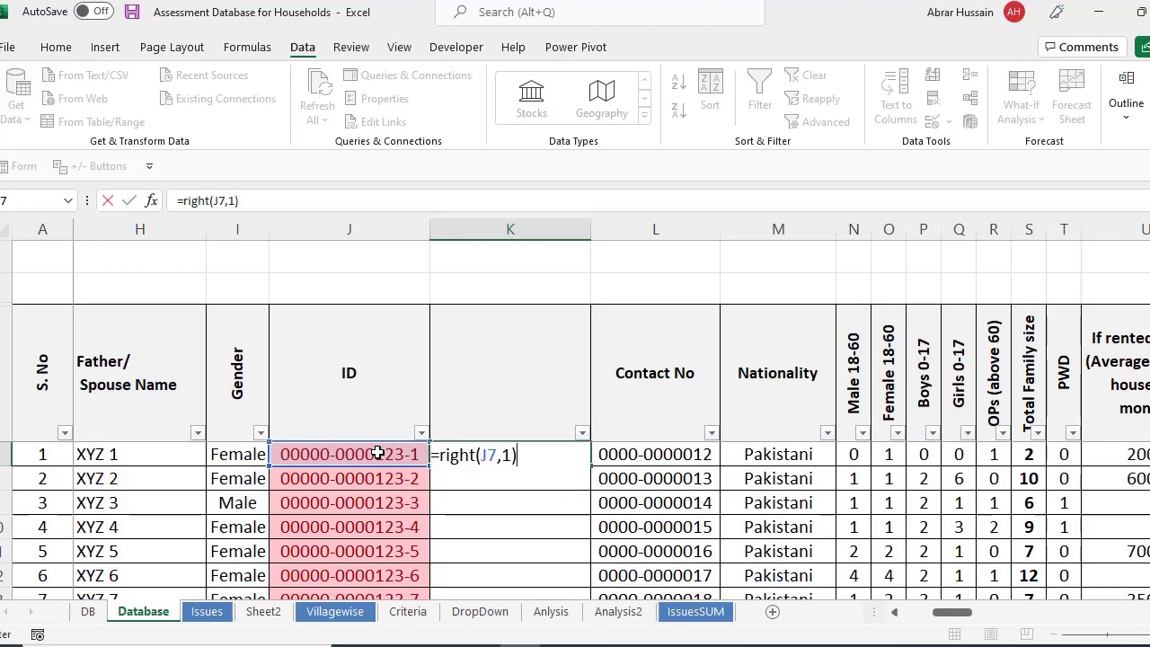
key("ctrl+Return")
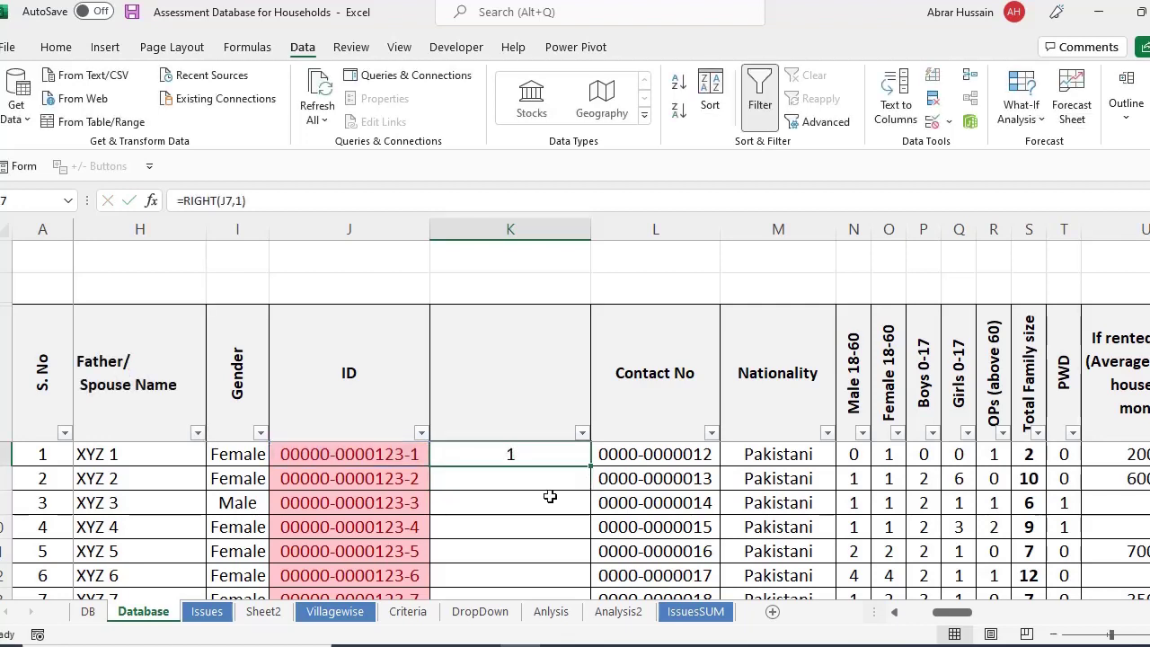
Copy the RIGHT formula from K7 down column K to row 2941.
key("ctrl+c")
key("Down")
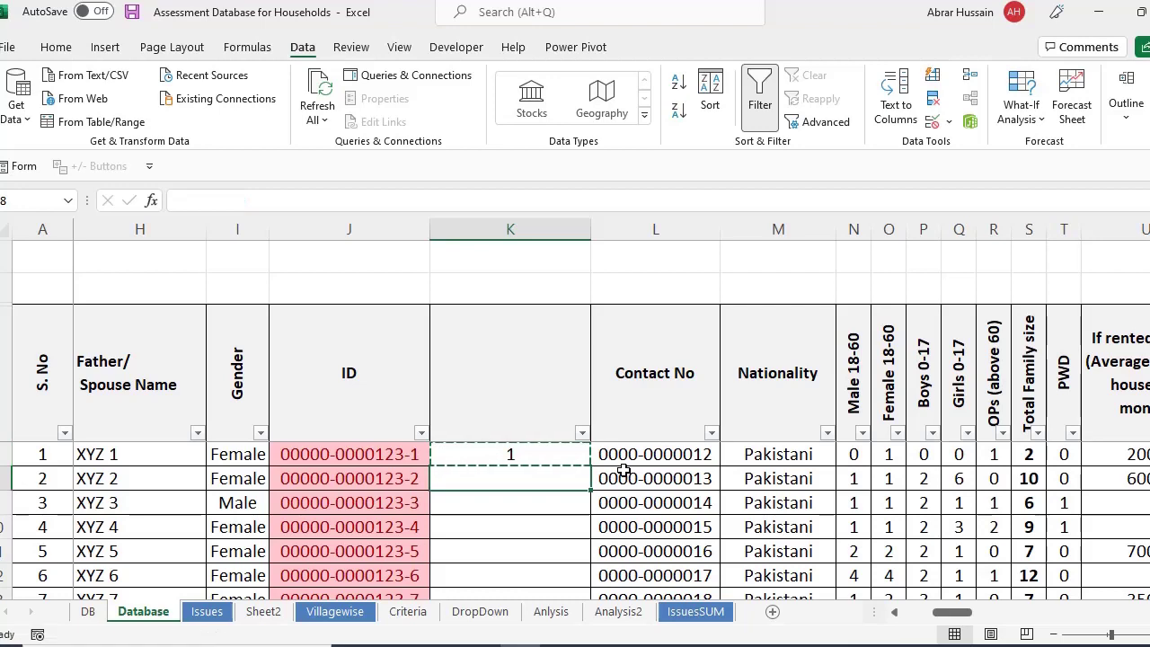
key("ctrl+v")
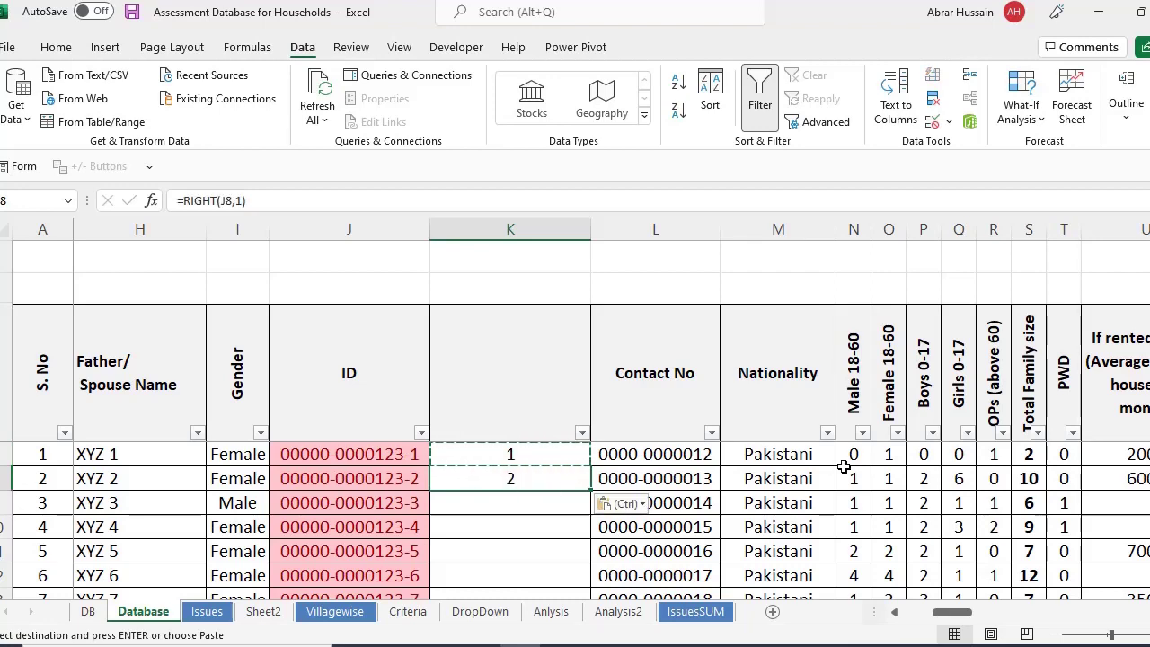
key("ctrl+c")
key("Left")
key("ctrl+Down")
key("Right")
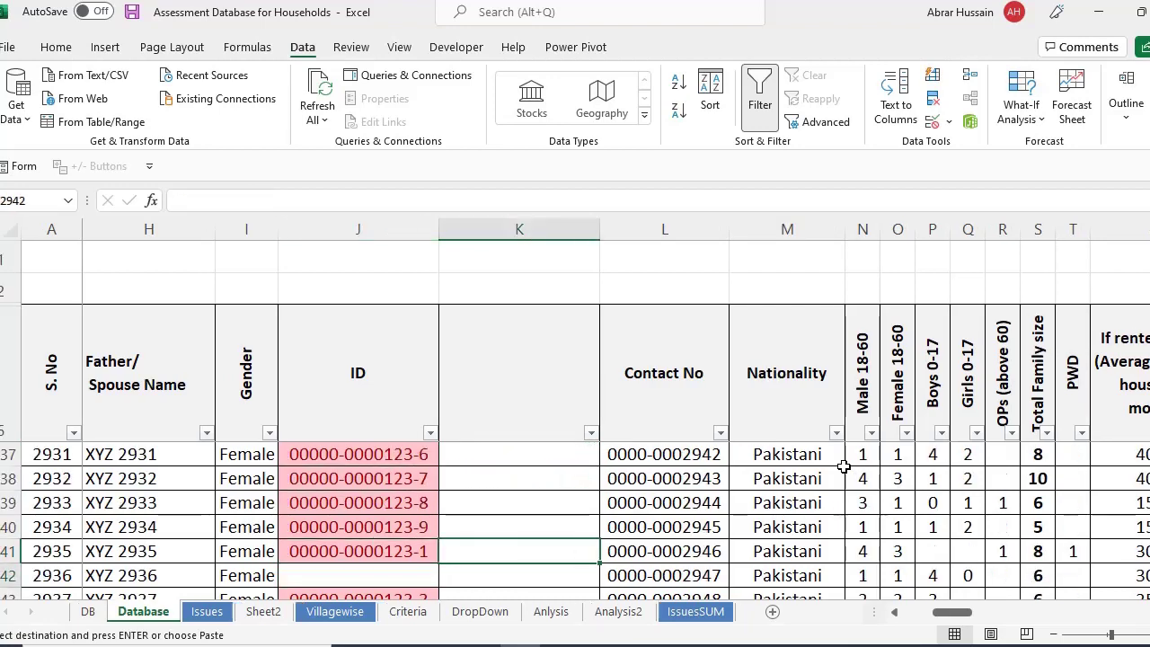
key("ctrl+shift+Up")
key("ctrl+shift+Up")
key("ctrl+v")
key("Escape")
Filter column K to show only the odd last digits 1, 3, 5, 7 and 9.
left_click(593, 431)
left_click(581, 431)
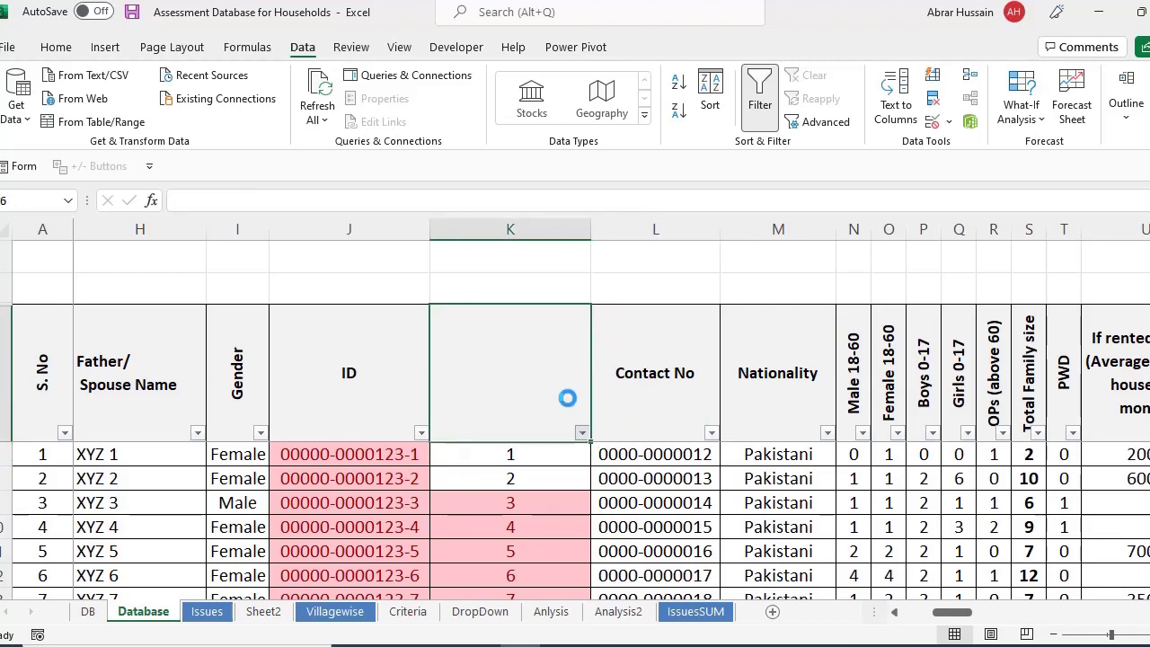
scroll(580, 304, "down", 3)
scroll(574, 270, "up", 3)
left_click(431, 239)
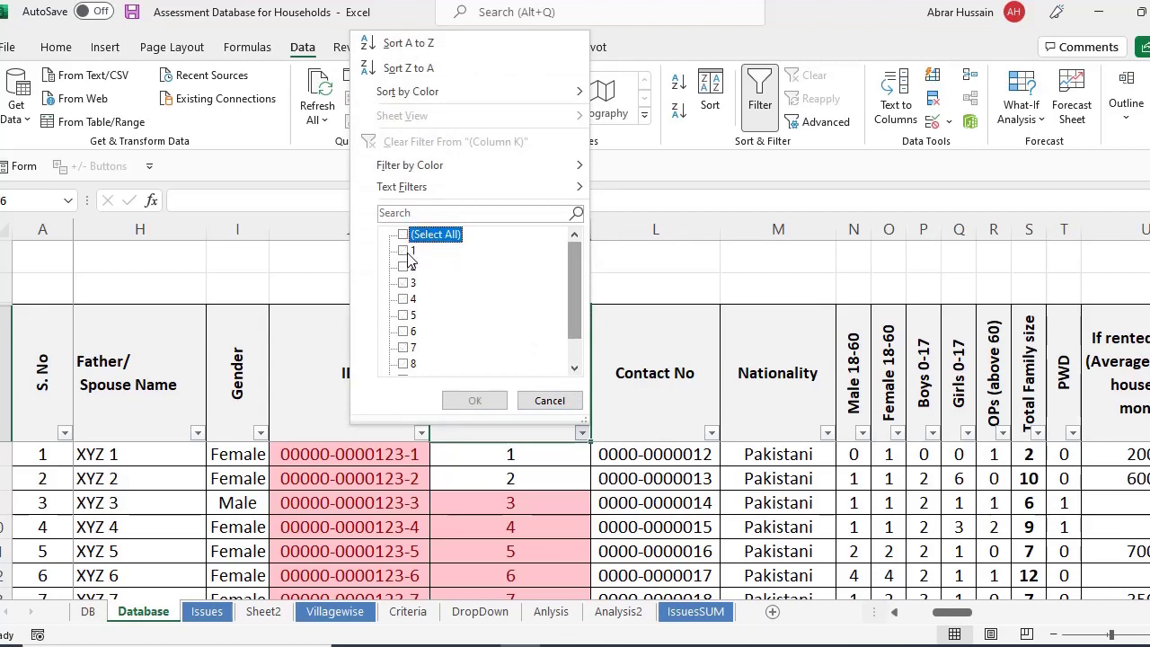
left_click(406, 251)
left_click(406, 284)
left_click(408, 315)
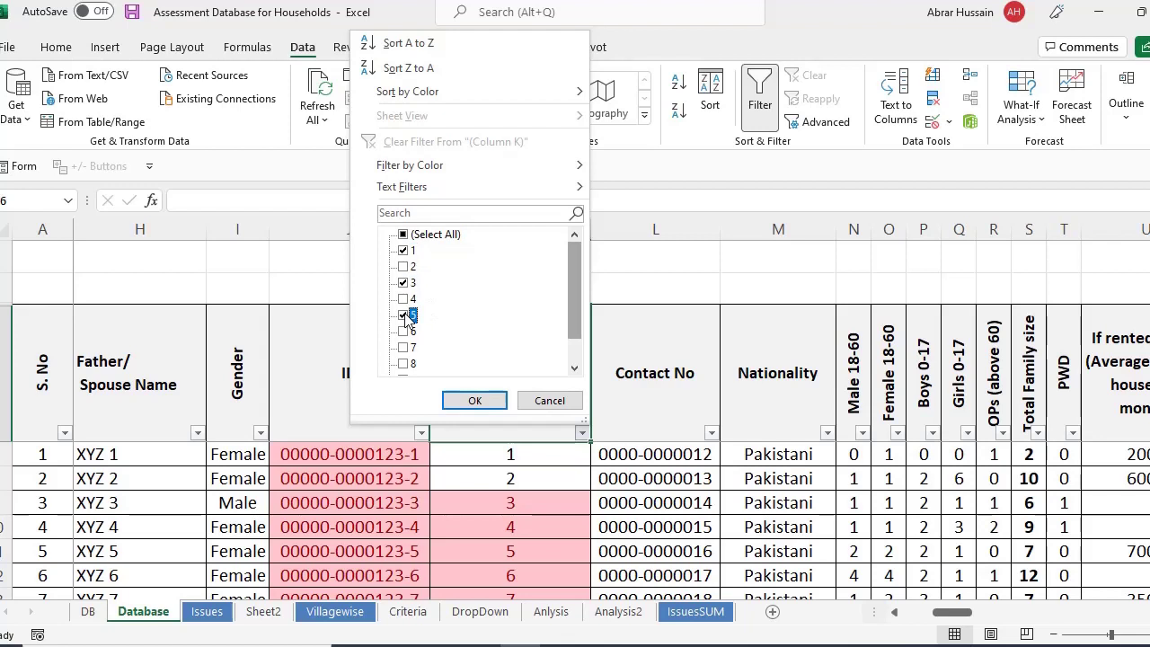
left_click(406, 347)
scroll(409, 355, "down", 1)
left_click(410, 349)
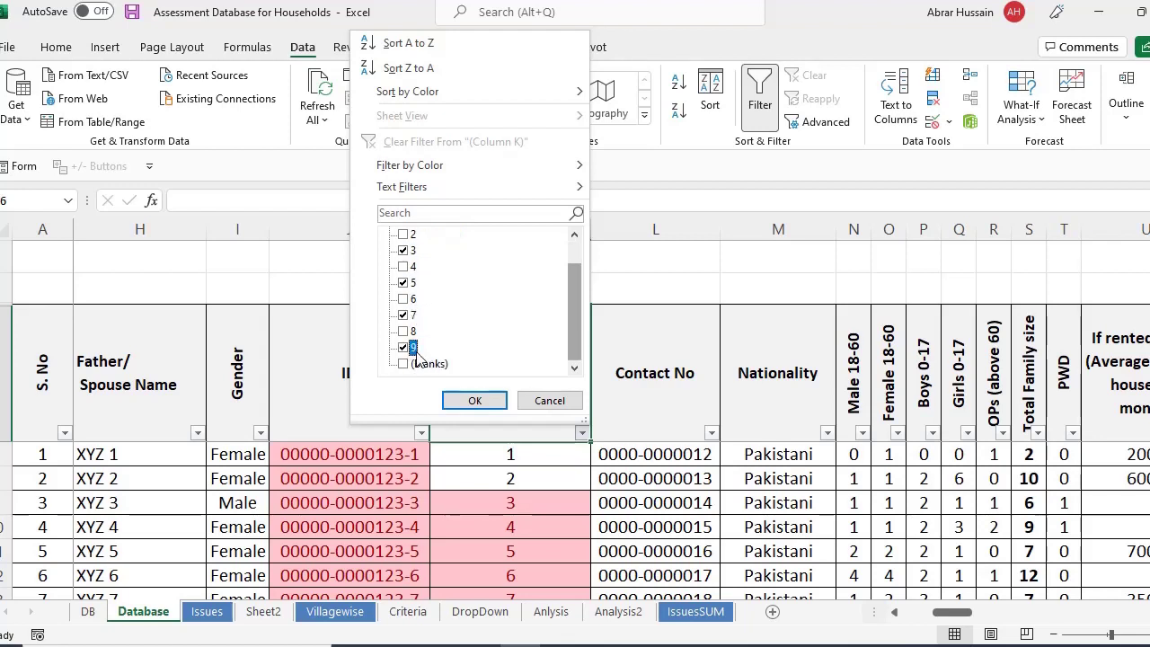
left_click(475, 400)
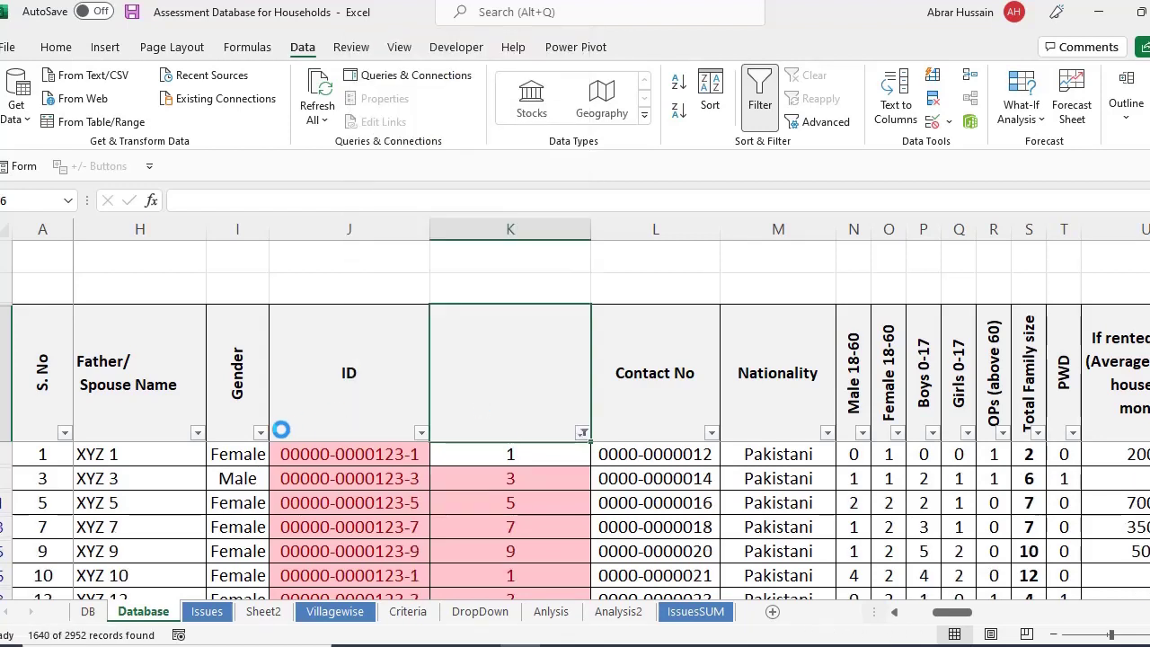
Filter the Gender column to show only the Female records.
left_click(238, 454)
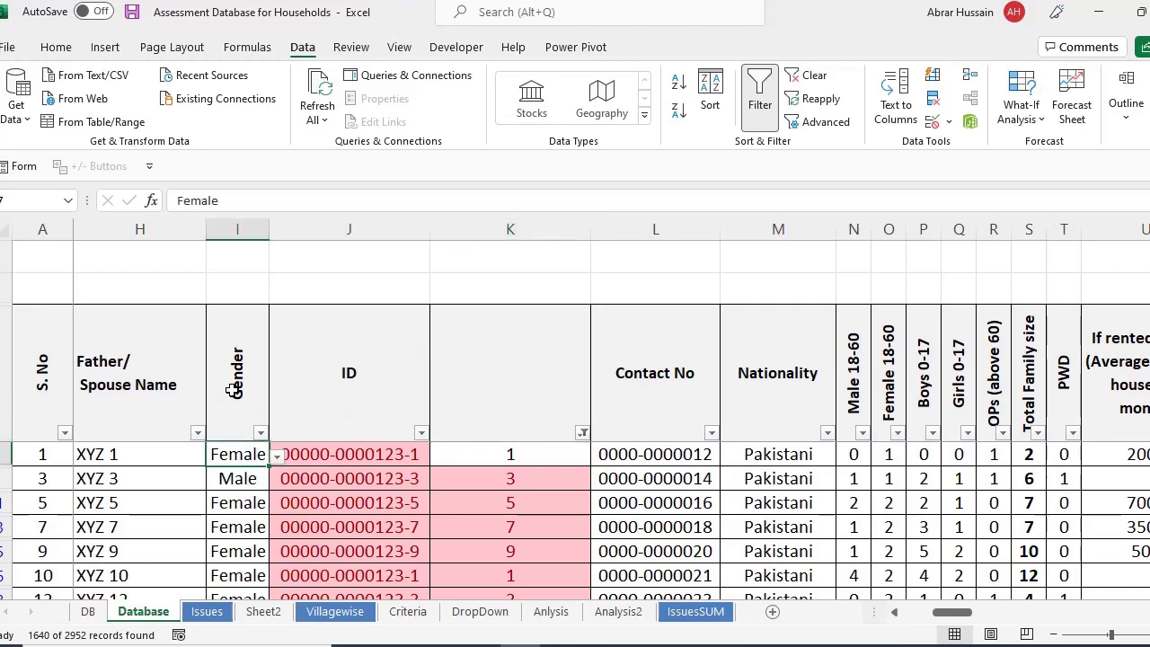
left_click_drag(949, 619, 936, 622)
left_click(554, 433)
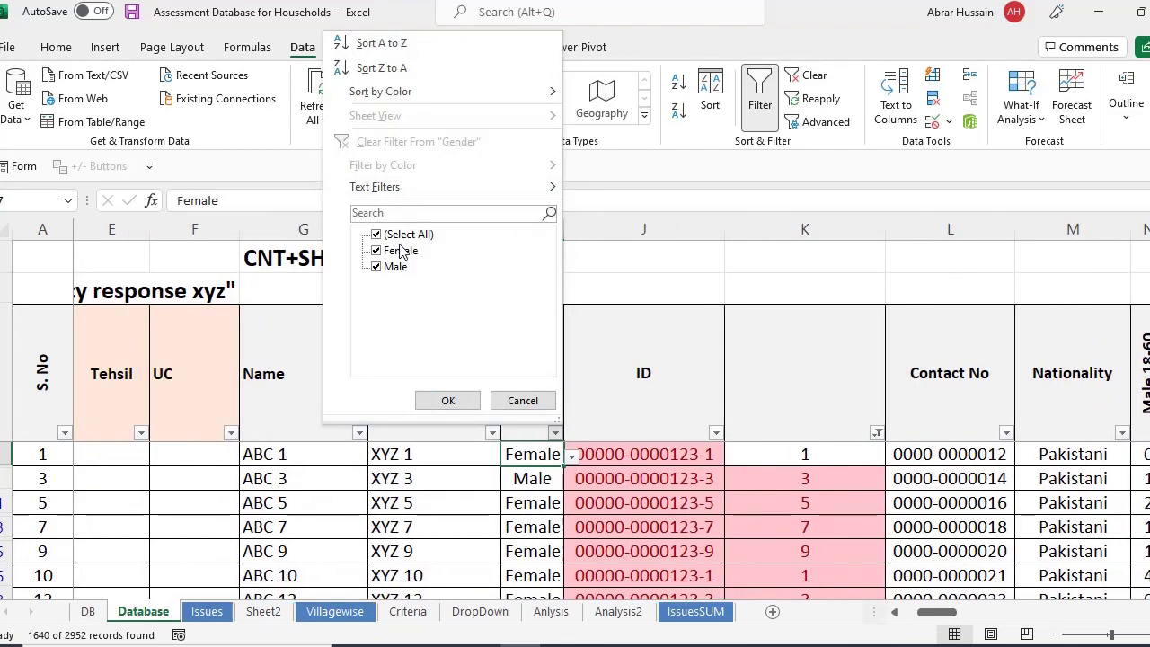
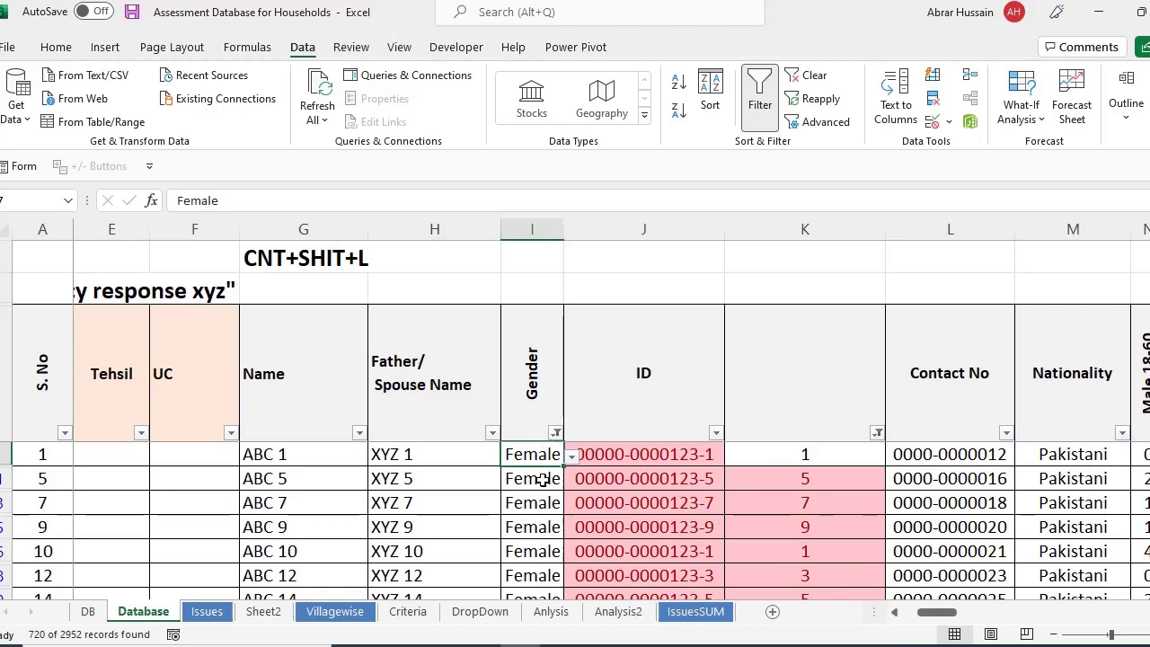
Compare the female records with their odd ID endings and select all filtered Gender entries to count them.
left_click(668, 396)
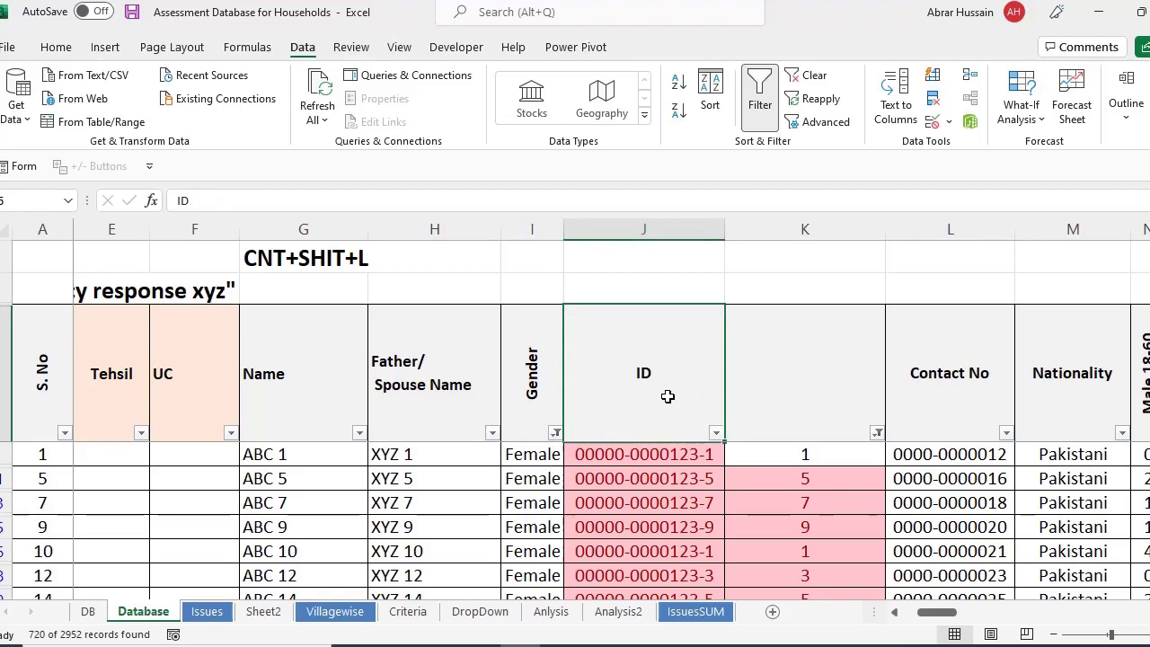
left_click(805, 453)
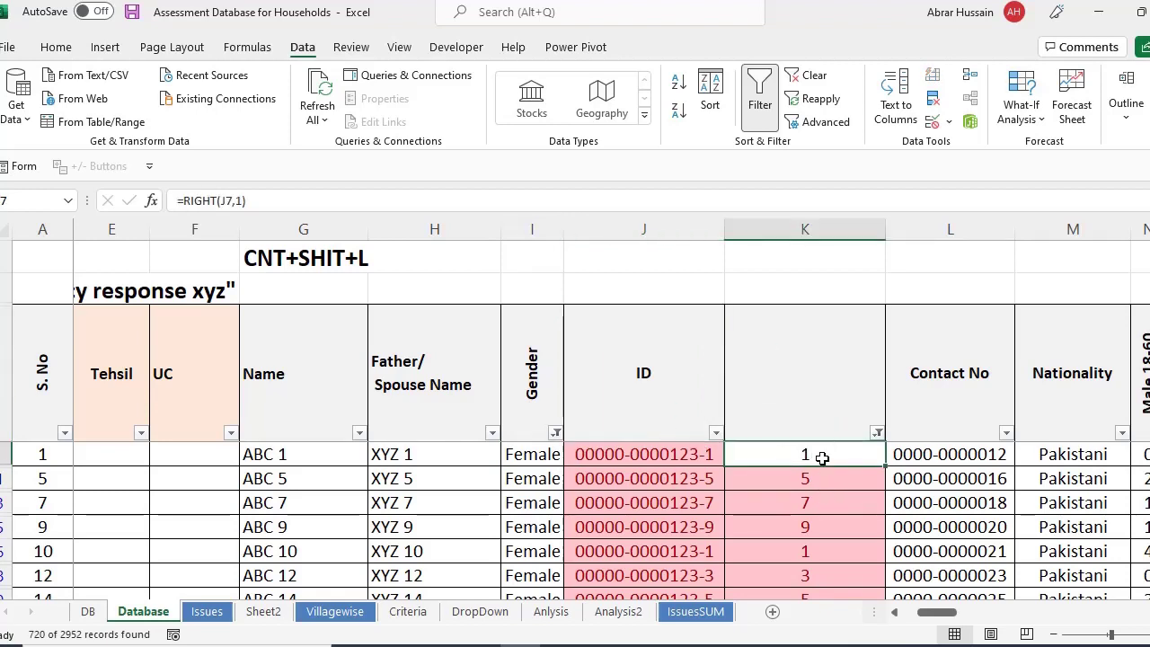
left_click(505, 454)
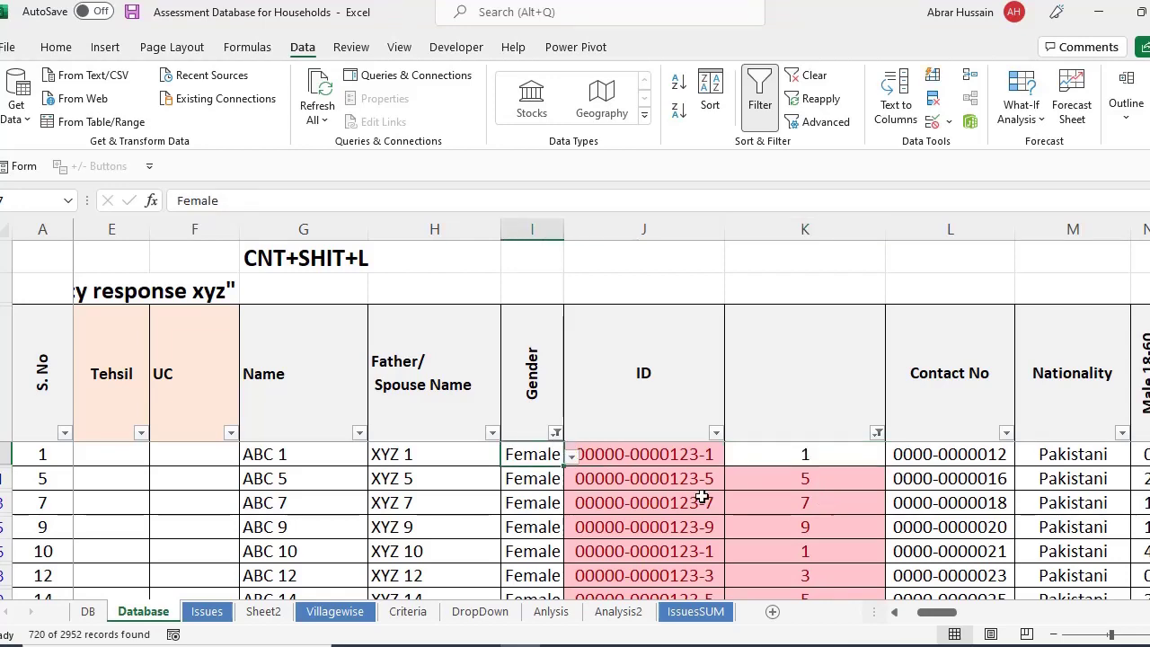
key("ctrl+shift+Down")
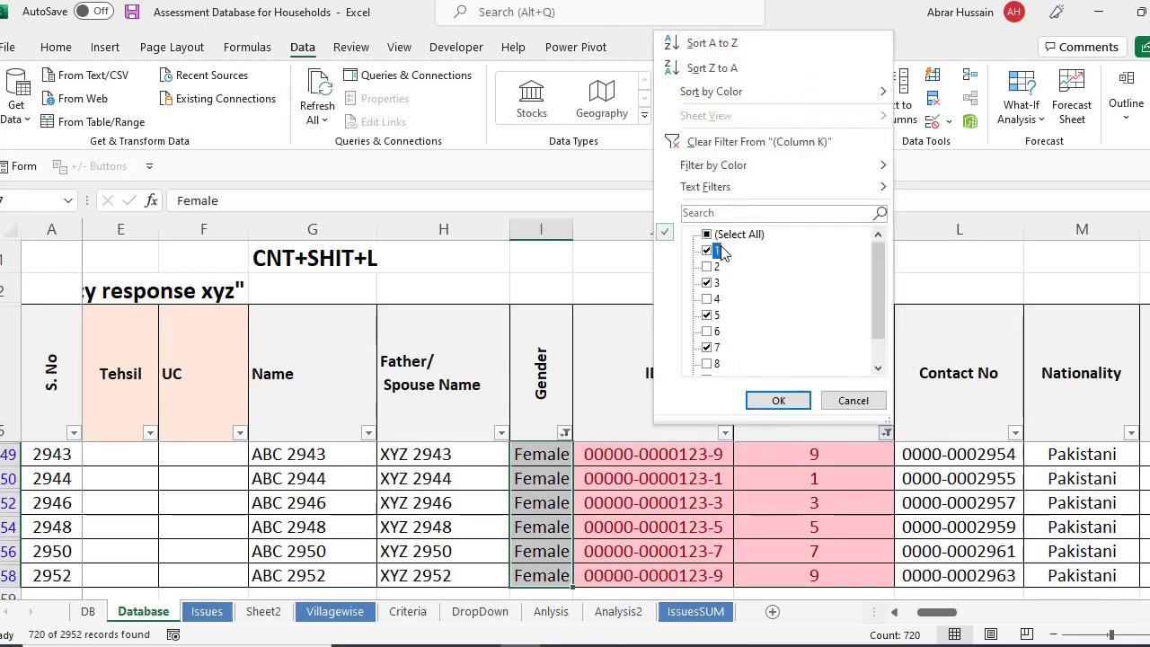
Change the column K filter to show only the even last digits 2, 4, 6 and 8.
left_click(718, 251)
left_click(711, 234)
left_click(710, 234)
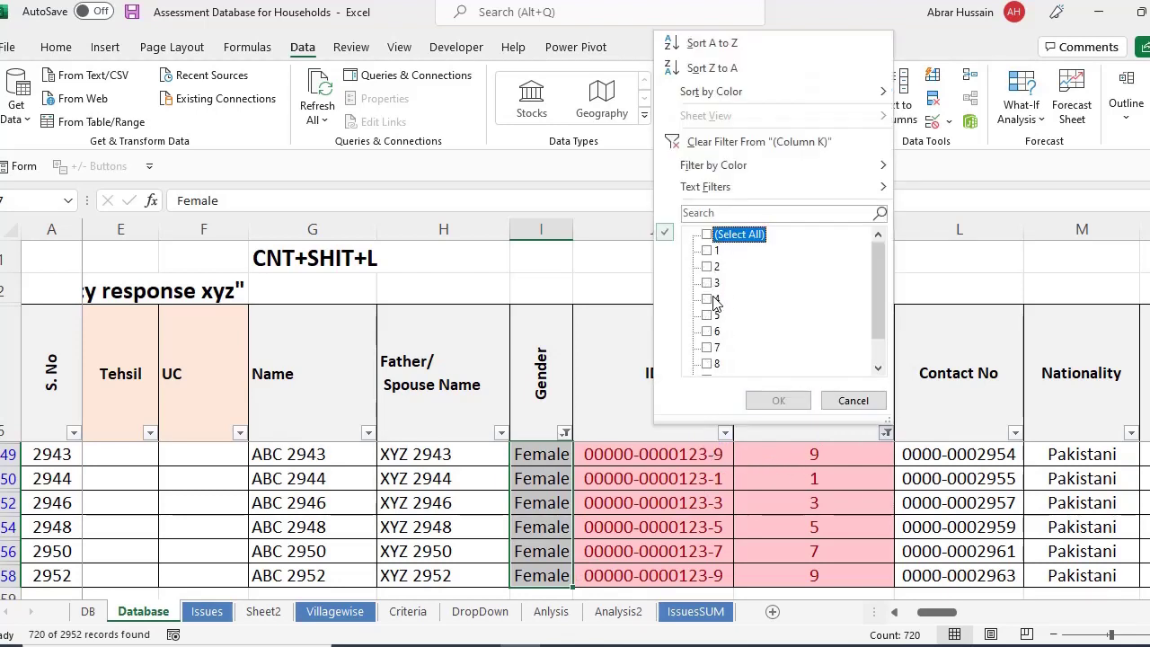
left_click(713, 298)
left_click(709, 267)
left_click(711, 332)
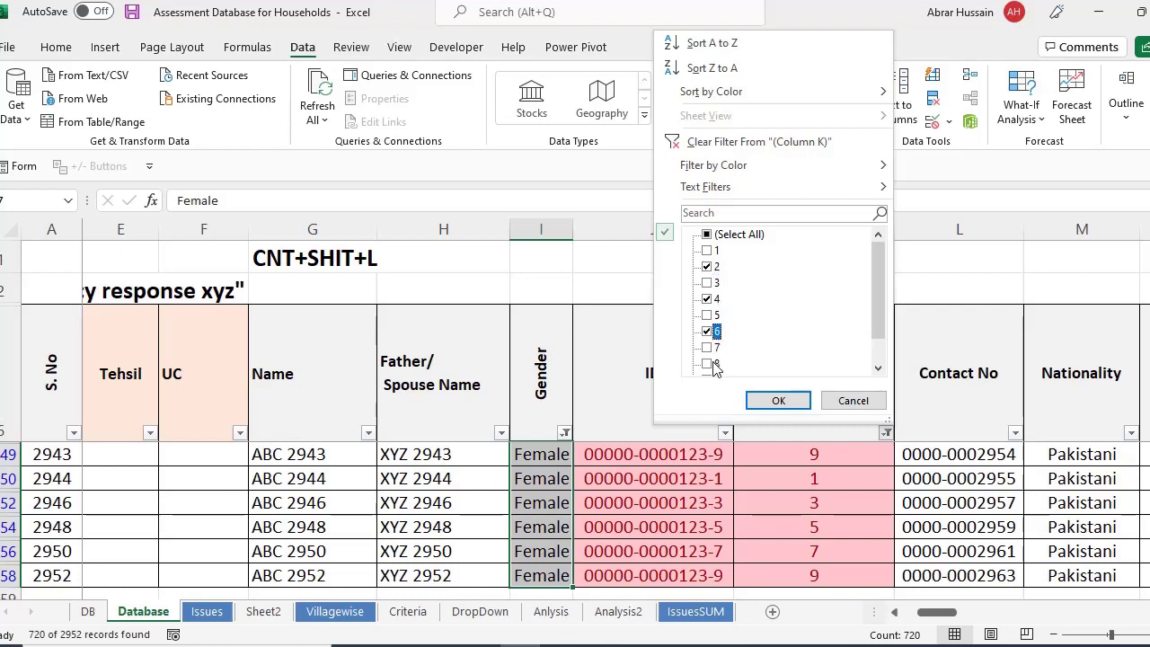
left_click(711, 363)
scroll(737, 364, "down", 1)
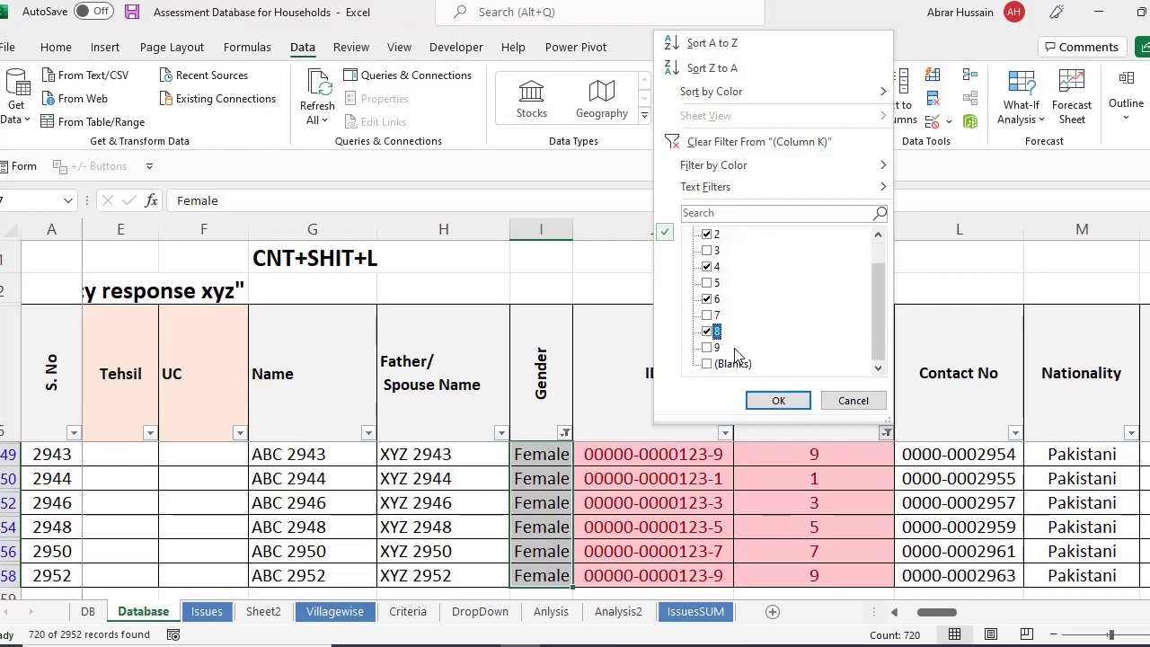
left_click(764, 401)
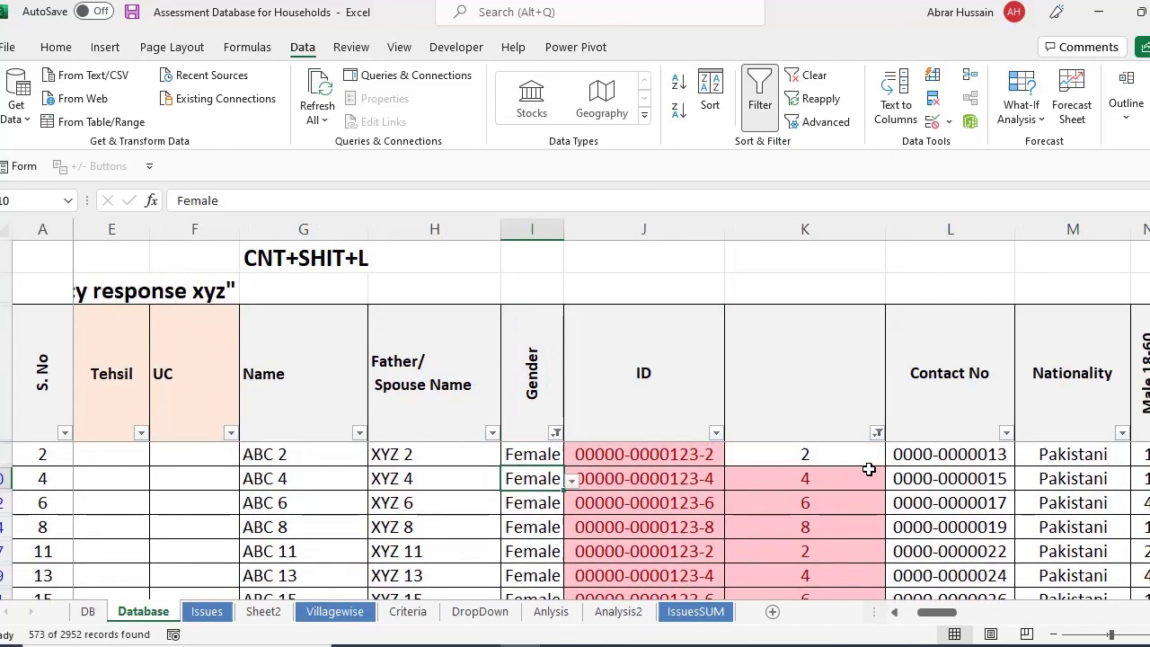
Examine the gender and name entries of the filtered female rows whose IDs end in an even digit.
key("Up")
key("Up")
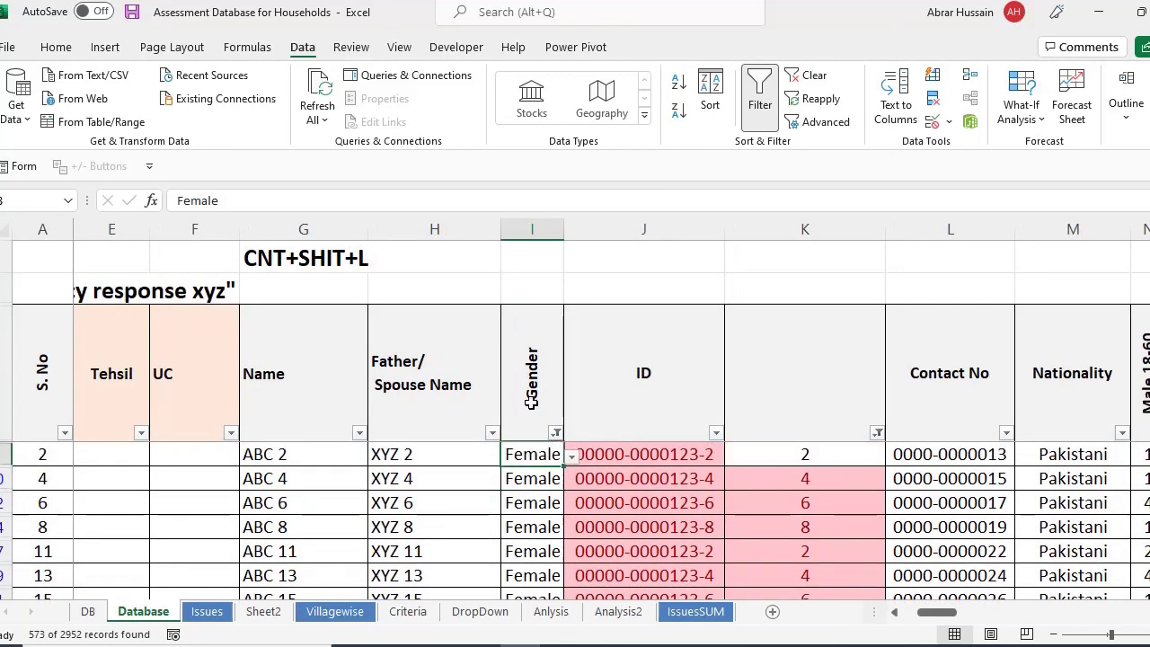
left_click(540, 483)
left_click(532, 453)
left_click(532, 411)
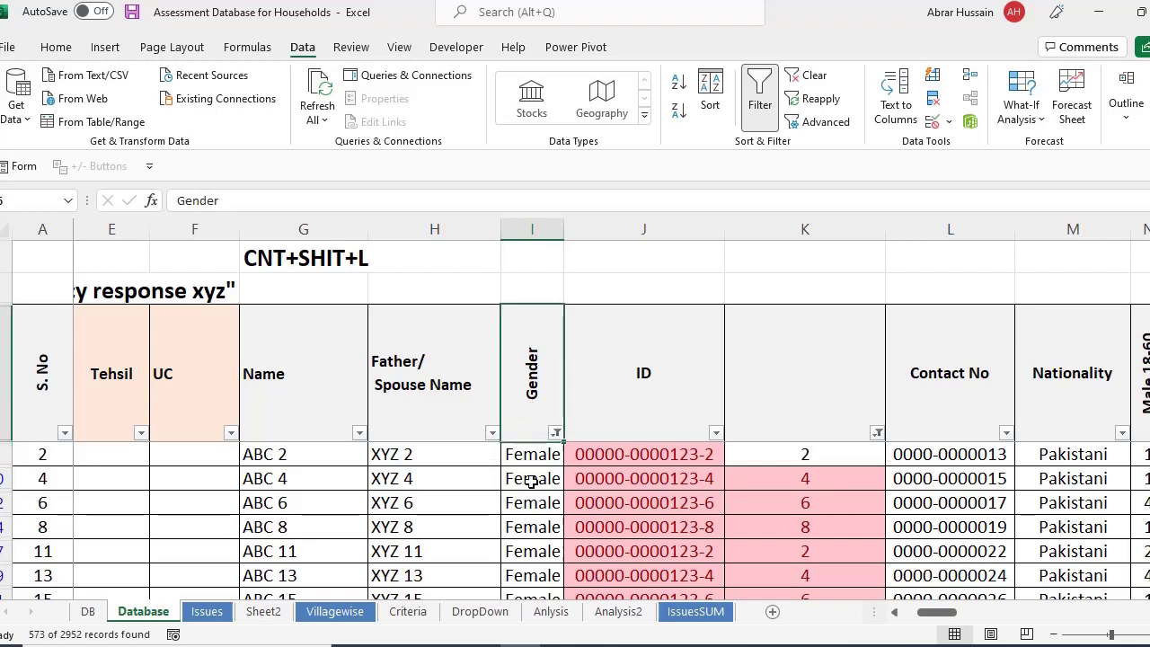
left_click(532, 497)
left_click(303, 458)
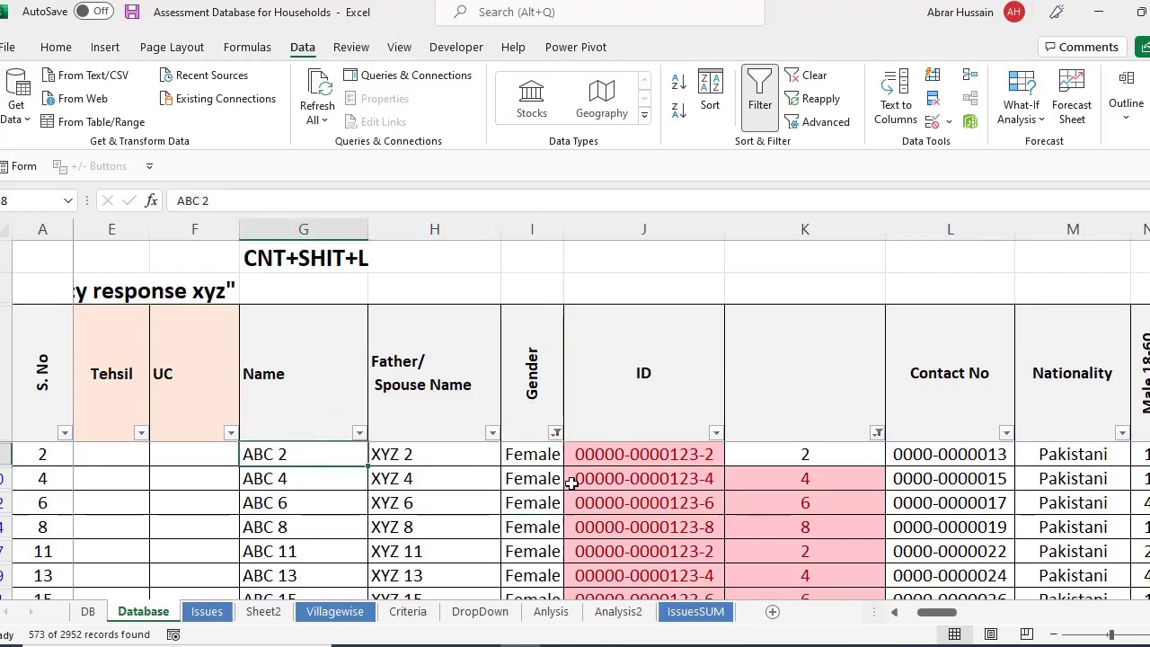
left_click(530, 454)
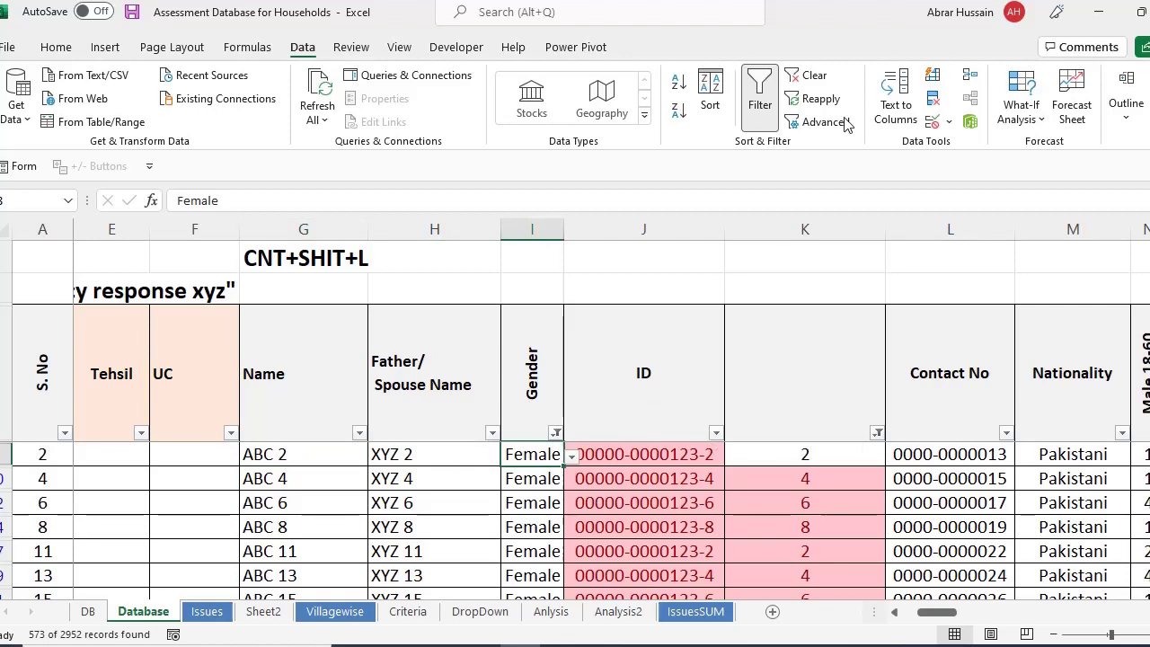
Clear all filters from the Database sheet and delete helper column K with the extracted last digits.
left_click(809, 76)
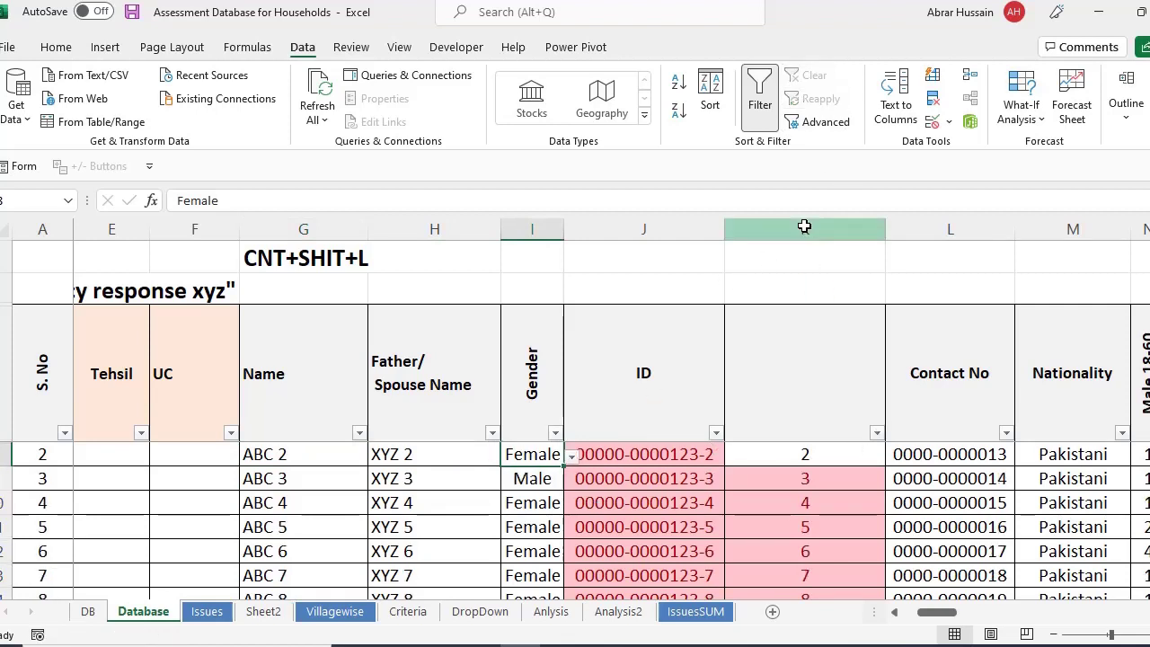
left_click(804, 227)
right_click(805, 228)
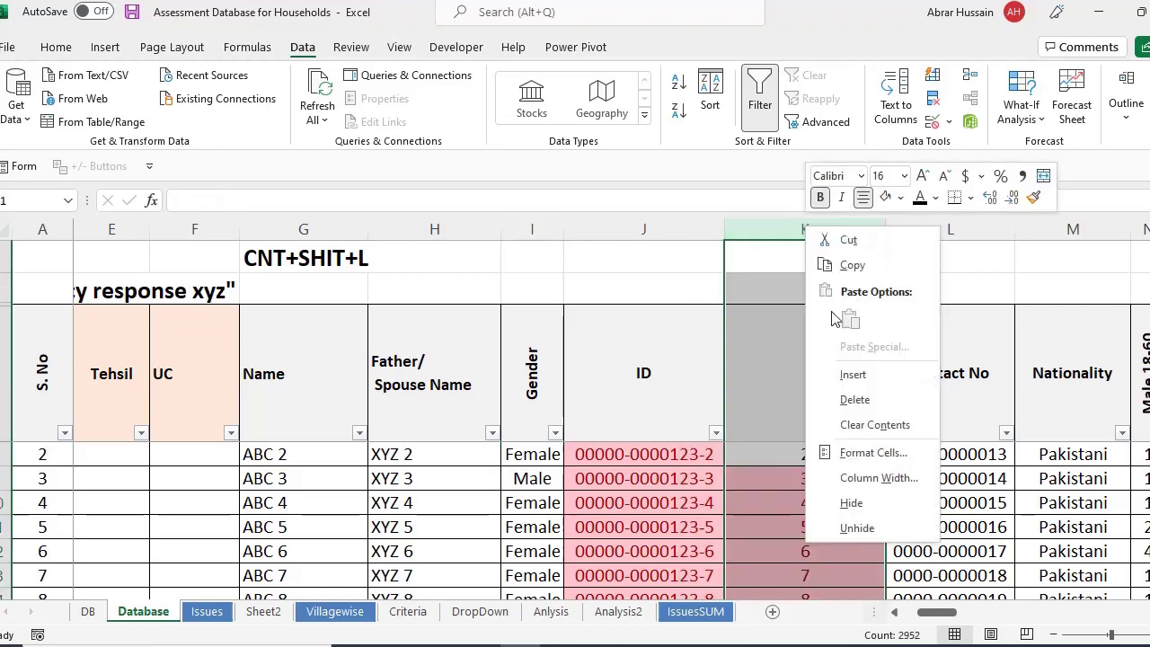
left_click(852, 407)
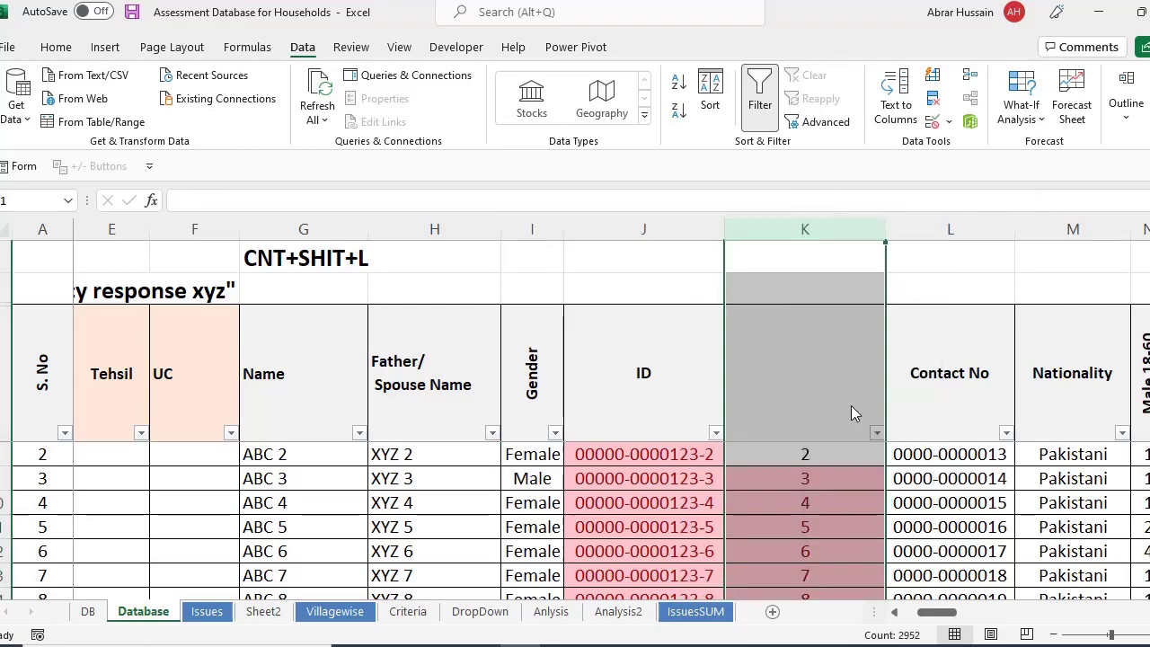
left_click(698, 409)
scroll(699, 403, "up", 1)
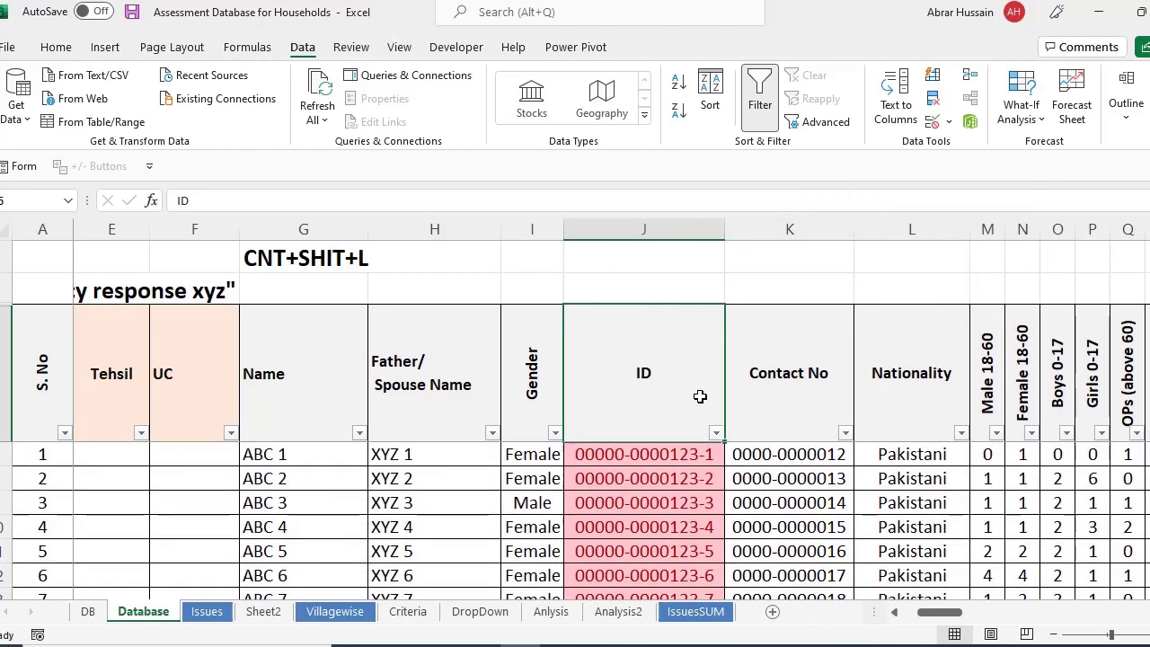
Examine the format of the first entries under ID and Contact No.
key("Down")
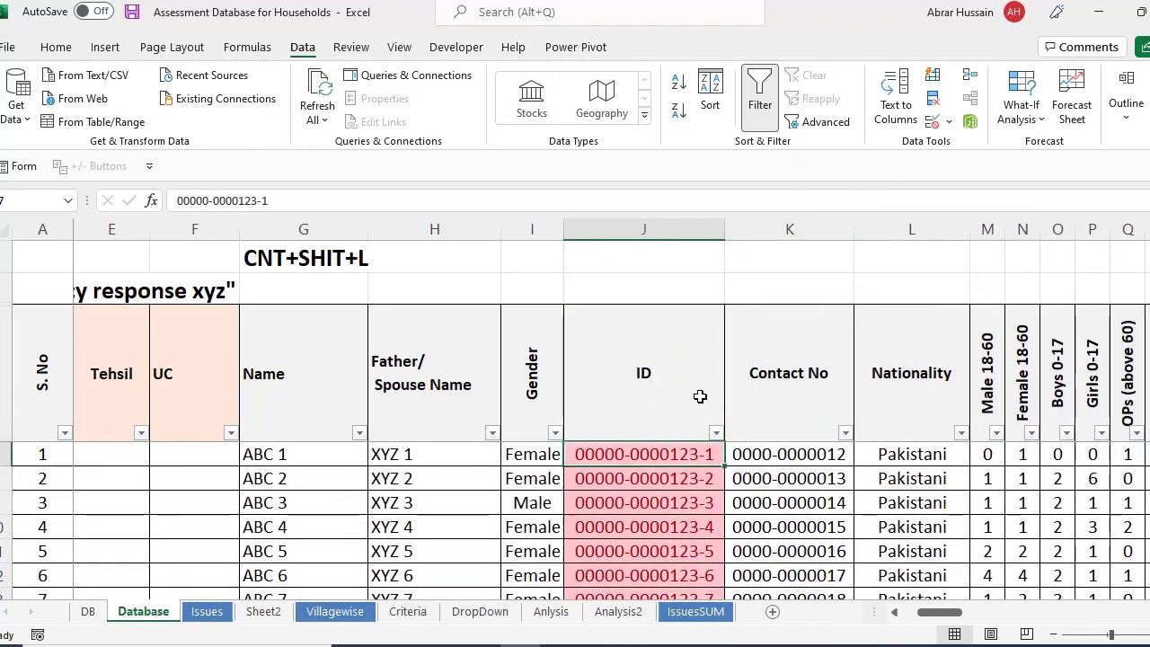
key("Down")
key("Up")
key("Down")
key("Down")
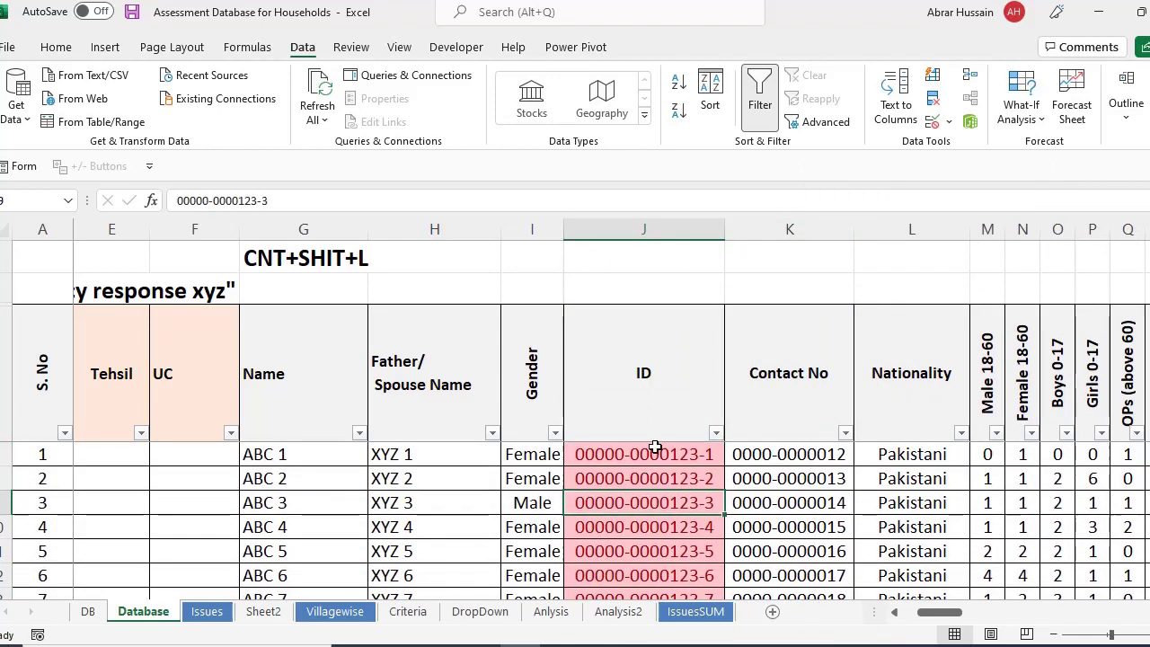
key("Up")
key("Up")
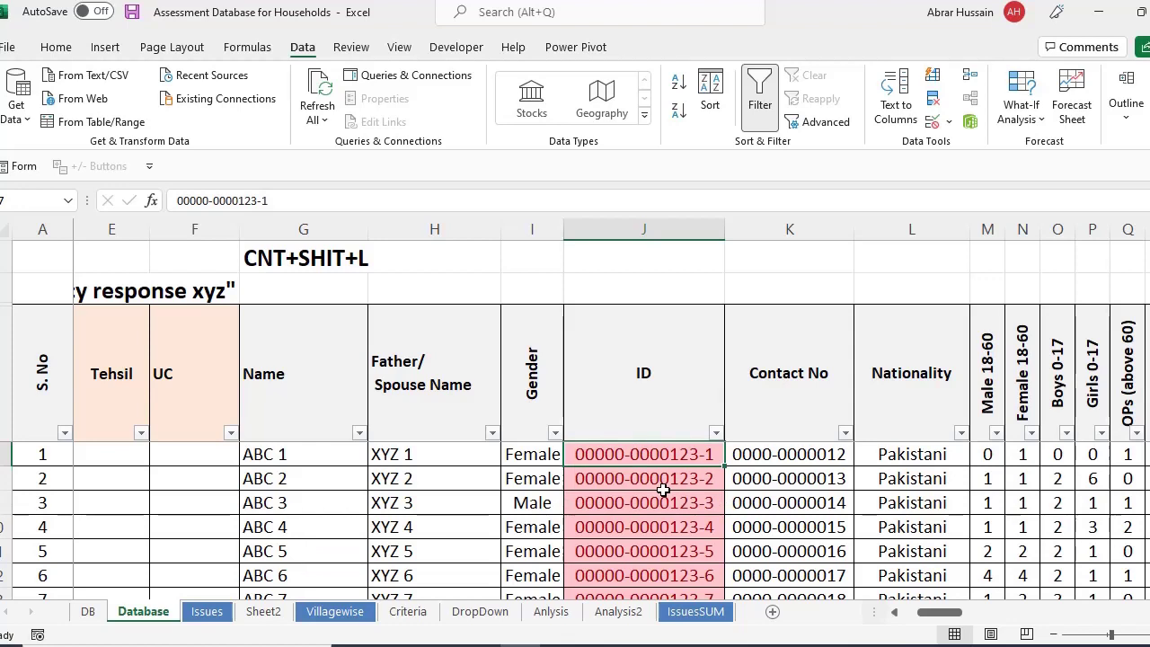
left_click(789, 461)
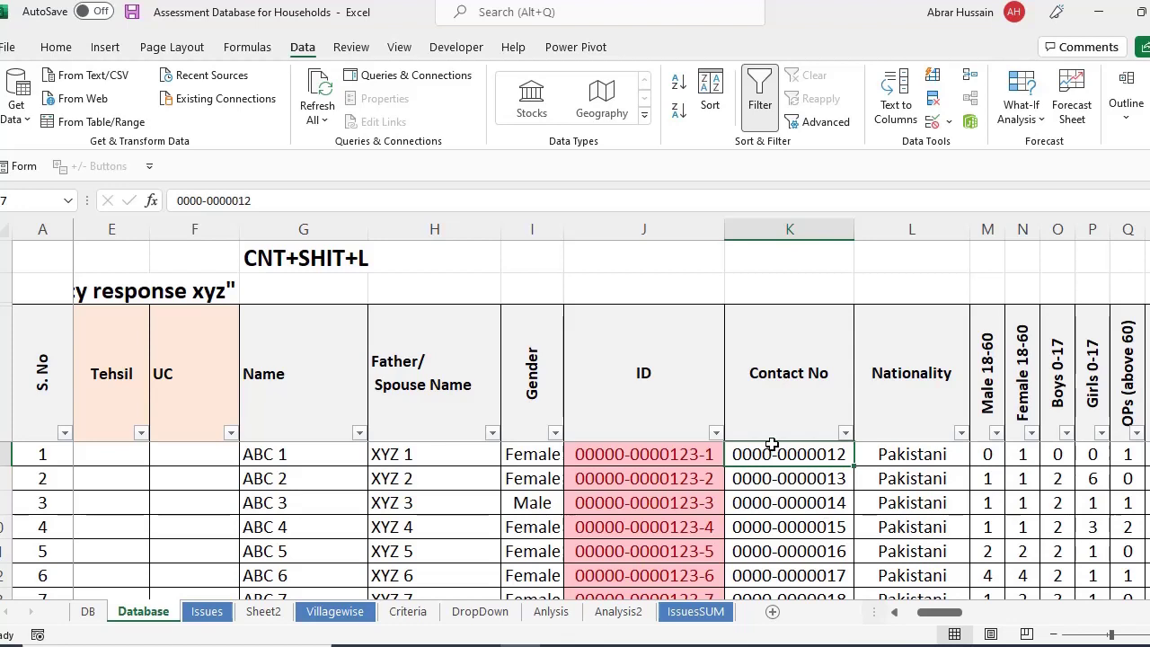
left_click(778, 384)
left_click(663, 384)
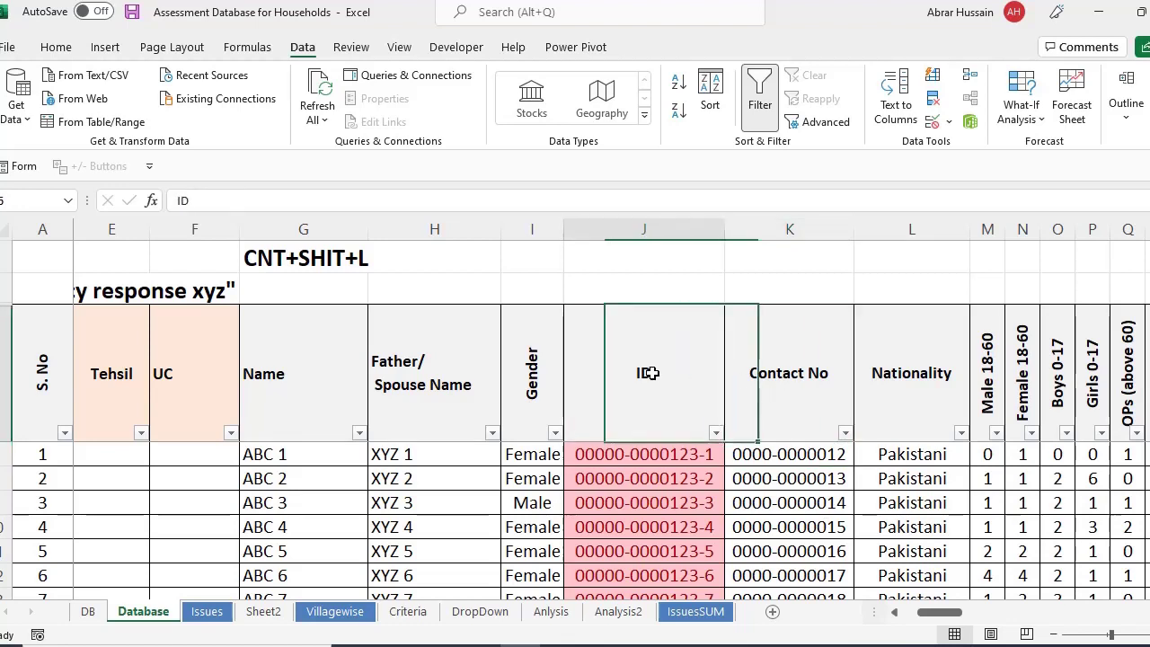
left_click(778, 385)
left_click(662, 380)
left_click(794, 401)
Insert a blank column K between the ID and Contact No columns.
left_click(799, 231)
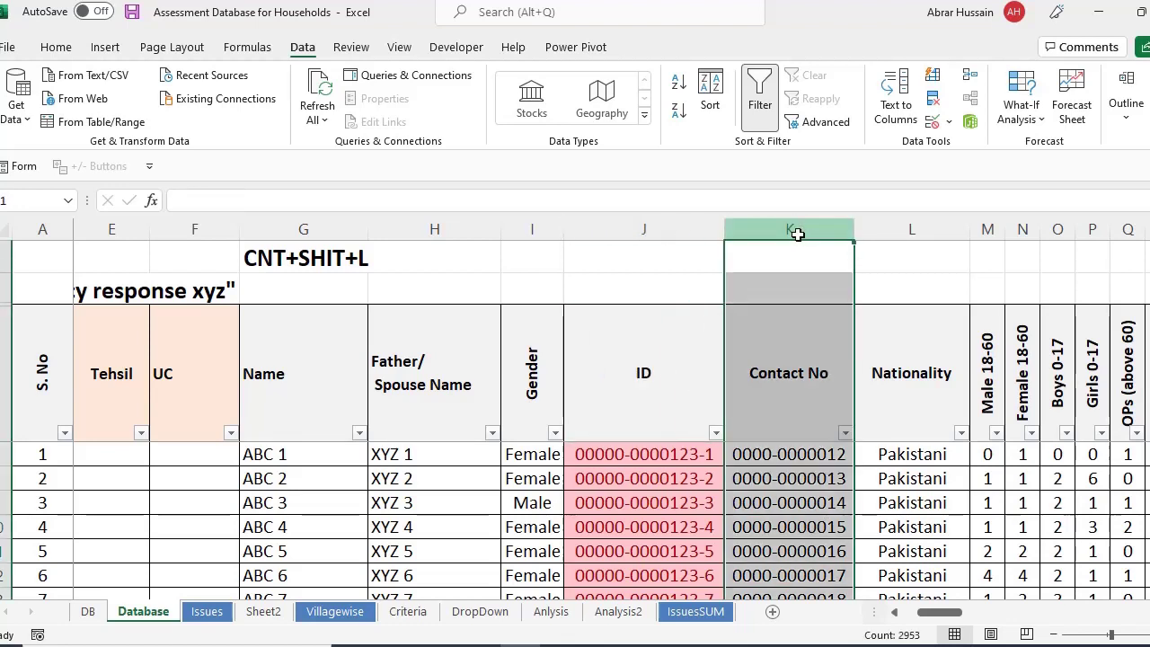
right_click(799, 232)
left_click(878, 398)
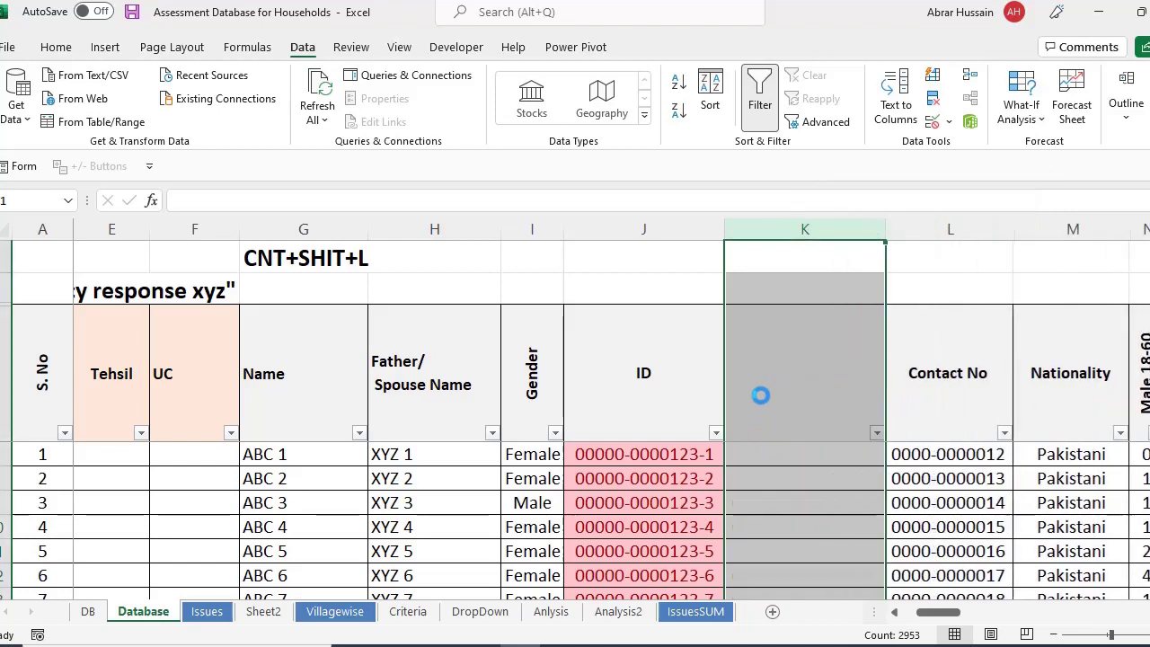
Enter =LEN(J7) in cell K7 to count the characters of the first ID.
left_click(782, 461)
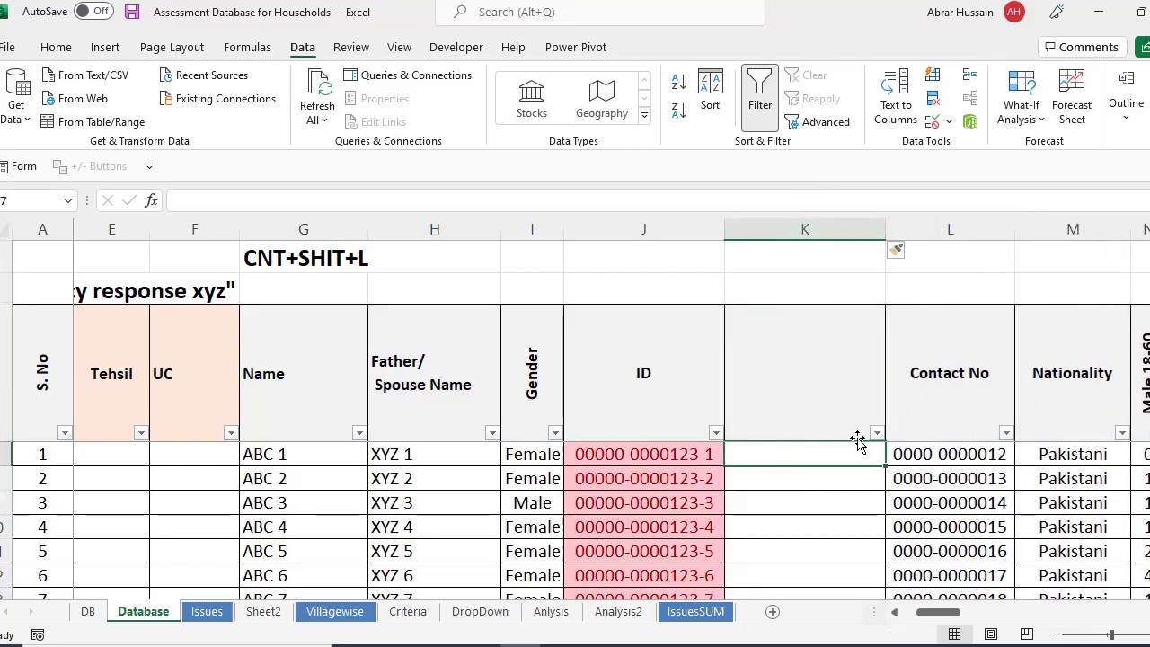
type("=LEN")
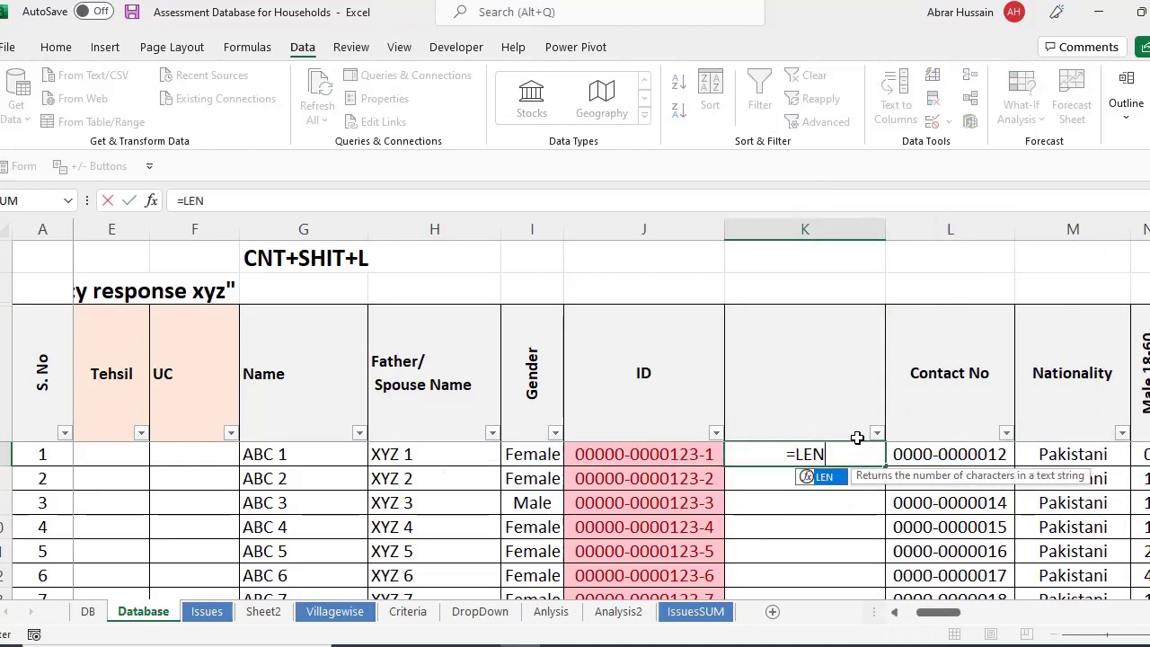
type("(")
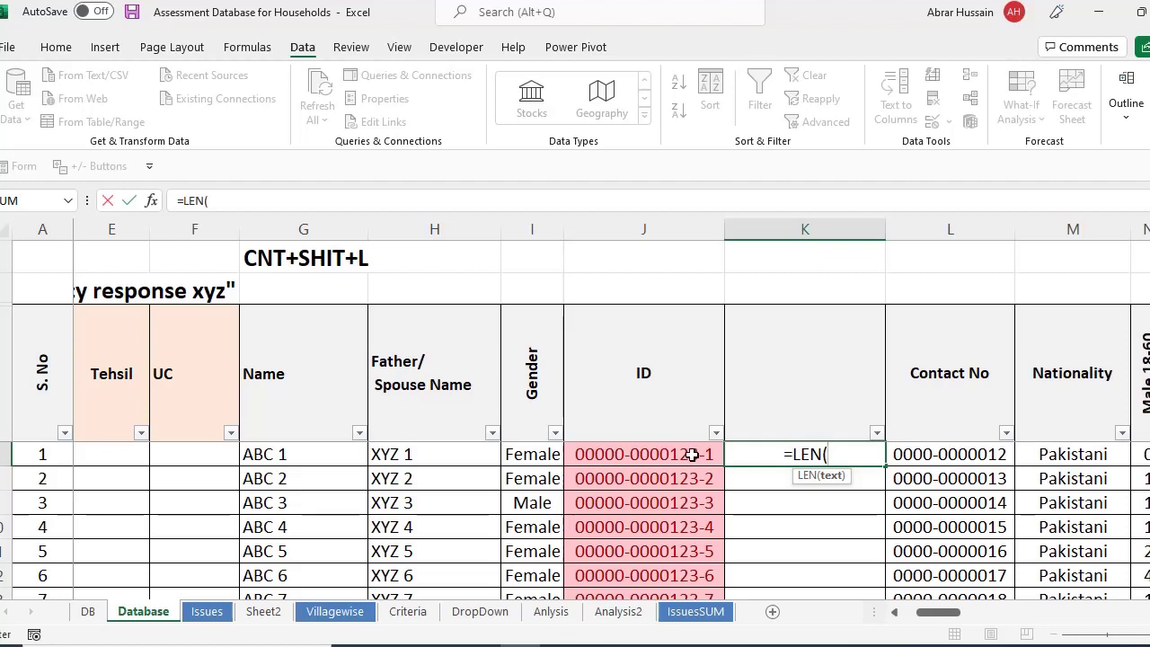
left_click(651, 456)
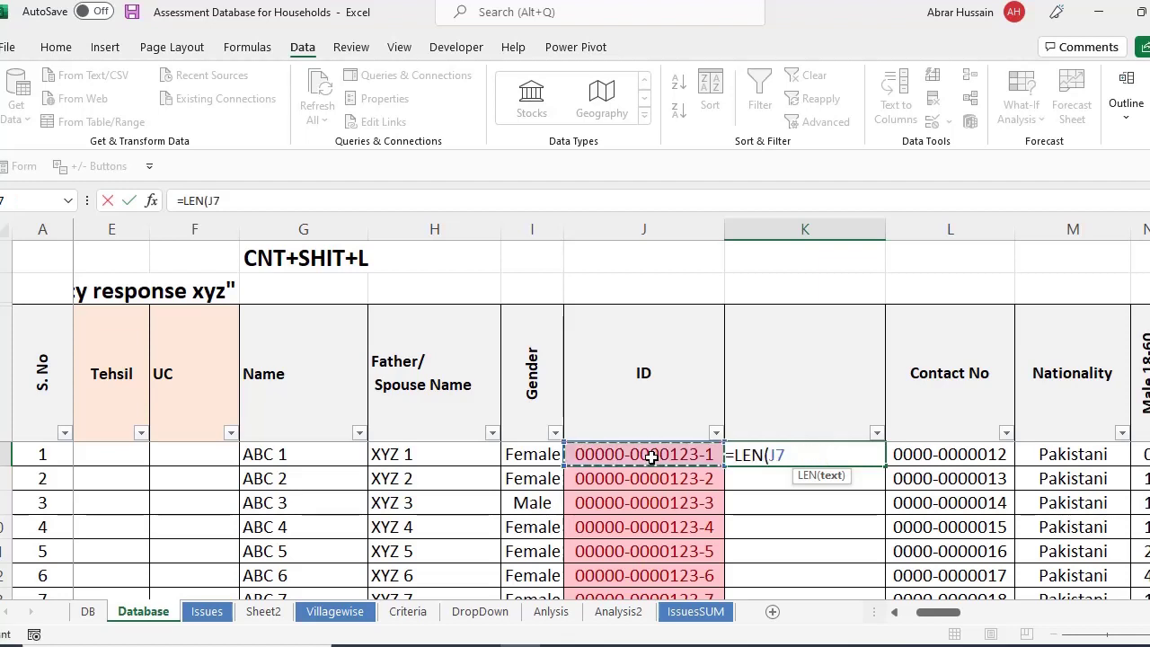
type(")")
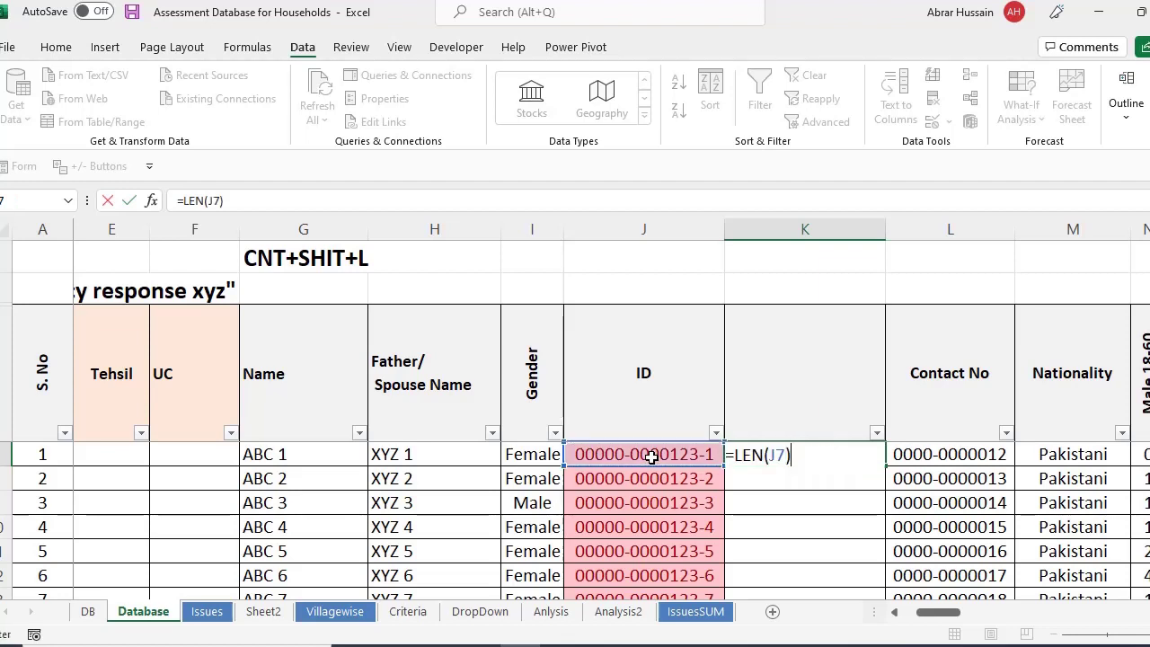
key("Return")
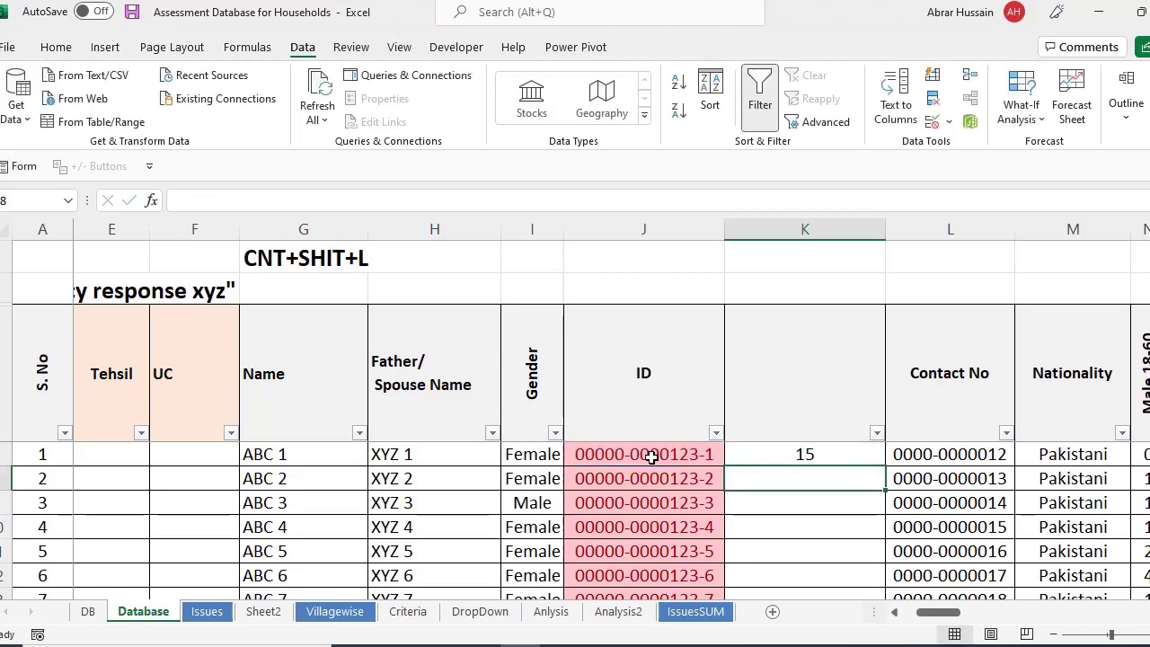
Copy the LEN formula from K7 into cells K8 to K11.
key("Up")
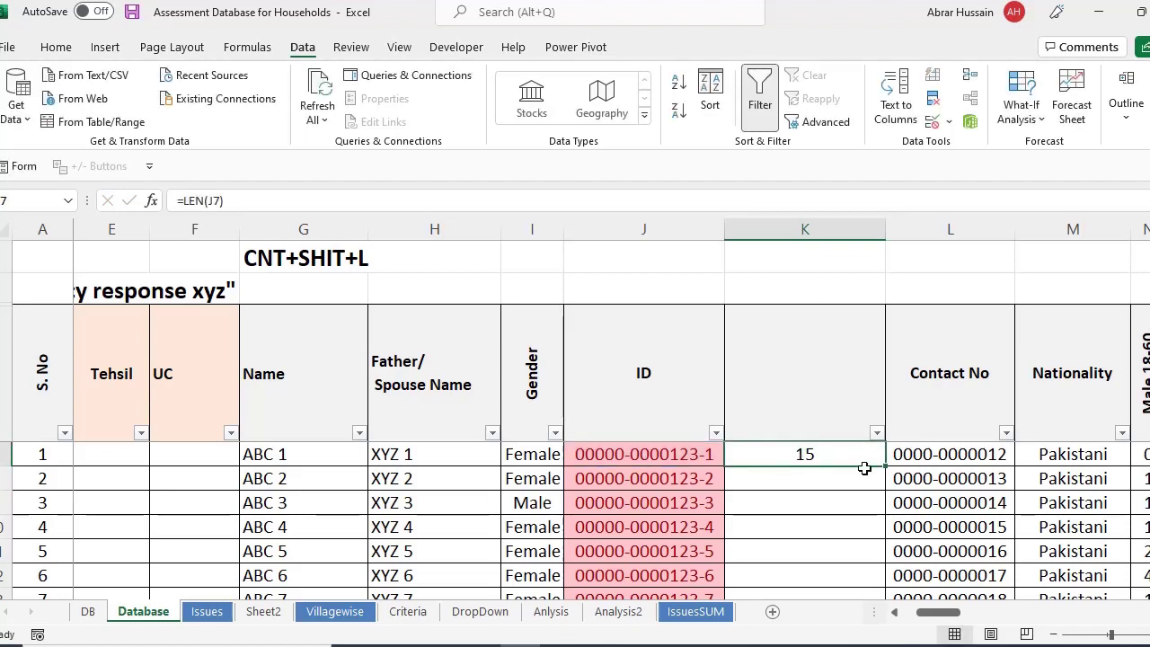
key("ctrl+c")
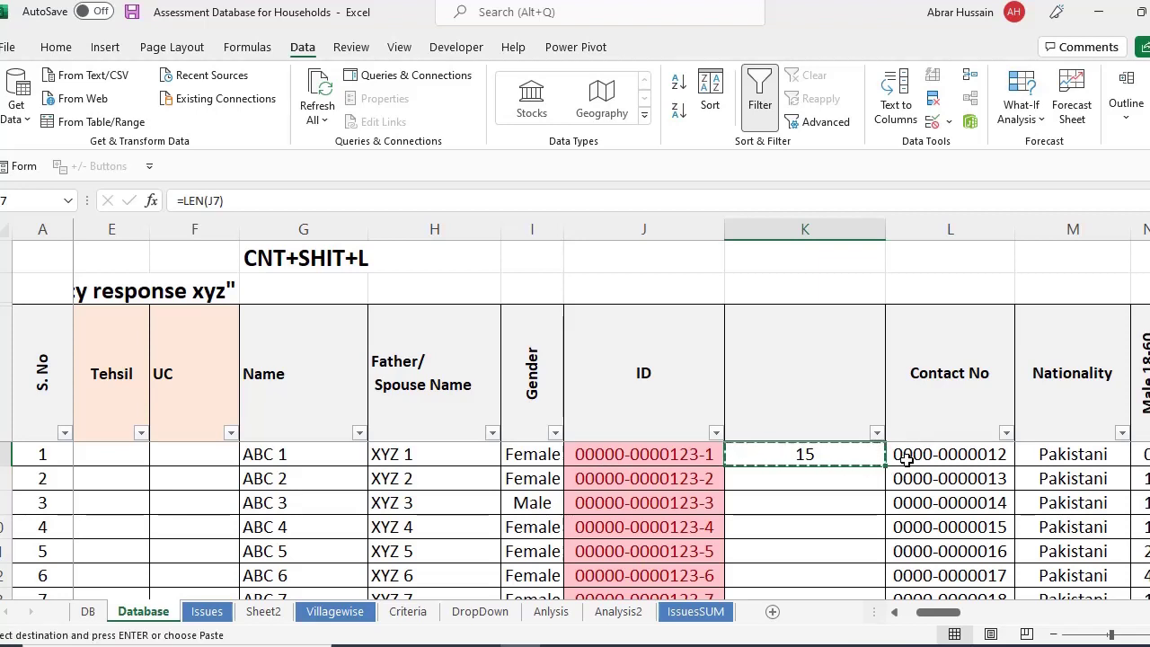
key("Down")
key("ctrl+v")
key("Down")
key("ctrl+v")
key("Down")
key("ctrl+v")
key("Down")
key("ctrl+v")
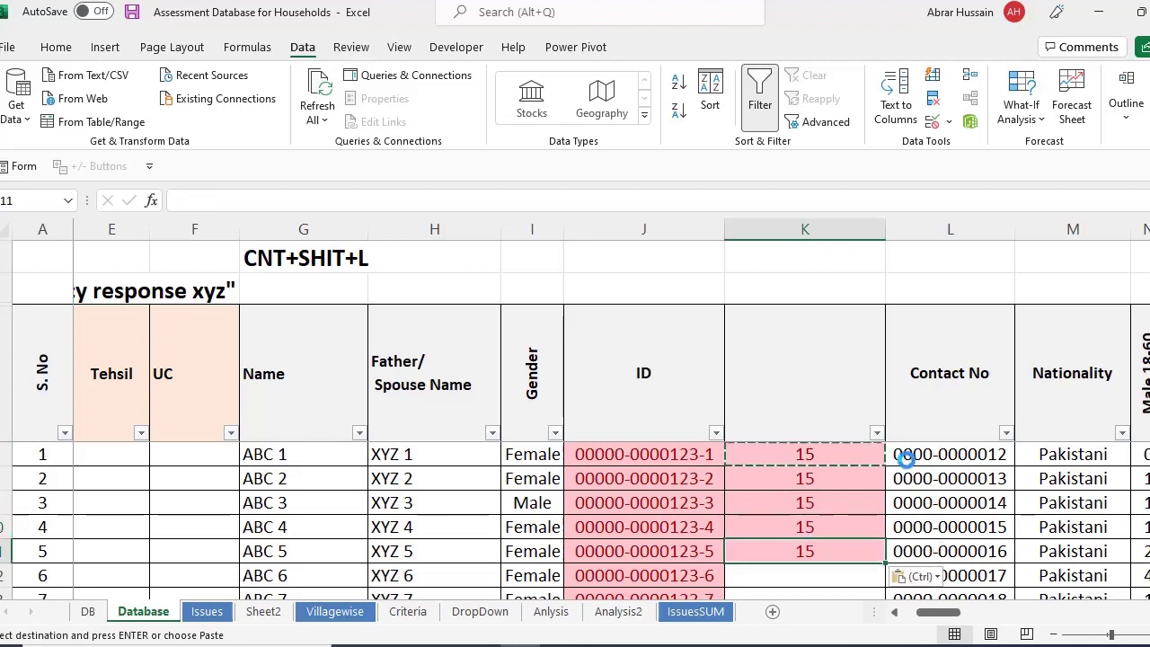
Change the formula in K7 to =LEN(L7) to count the characters of the first contact number.
key("Up")
key("Up")
key("Up")
key("Up")
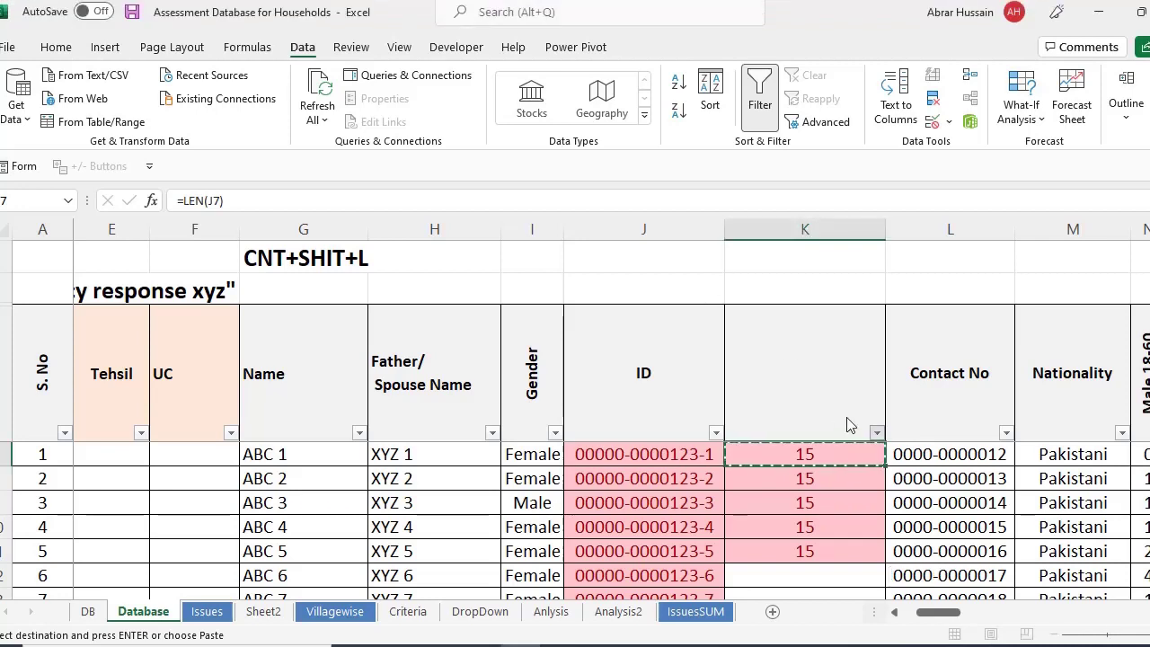
key("Escape")
key("Up")
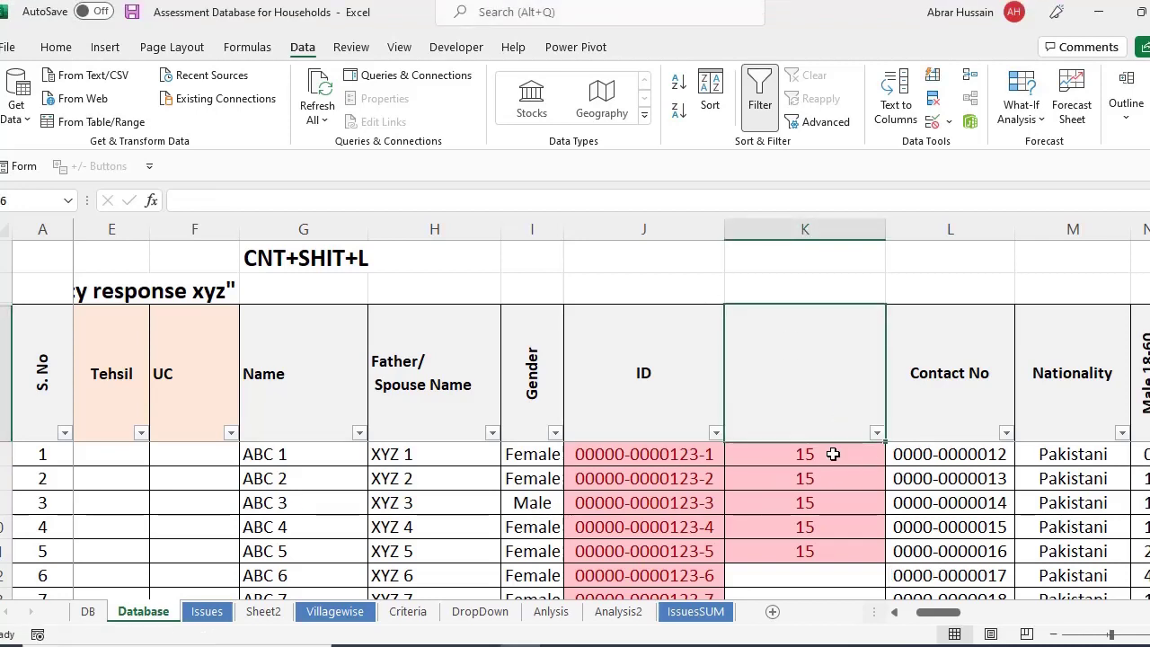
left_click(788, 465)
left_click(965, 463)
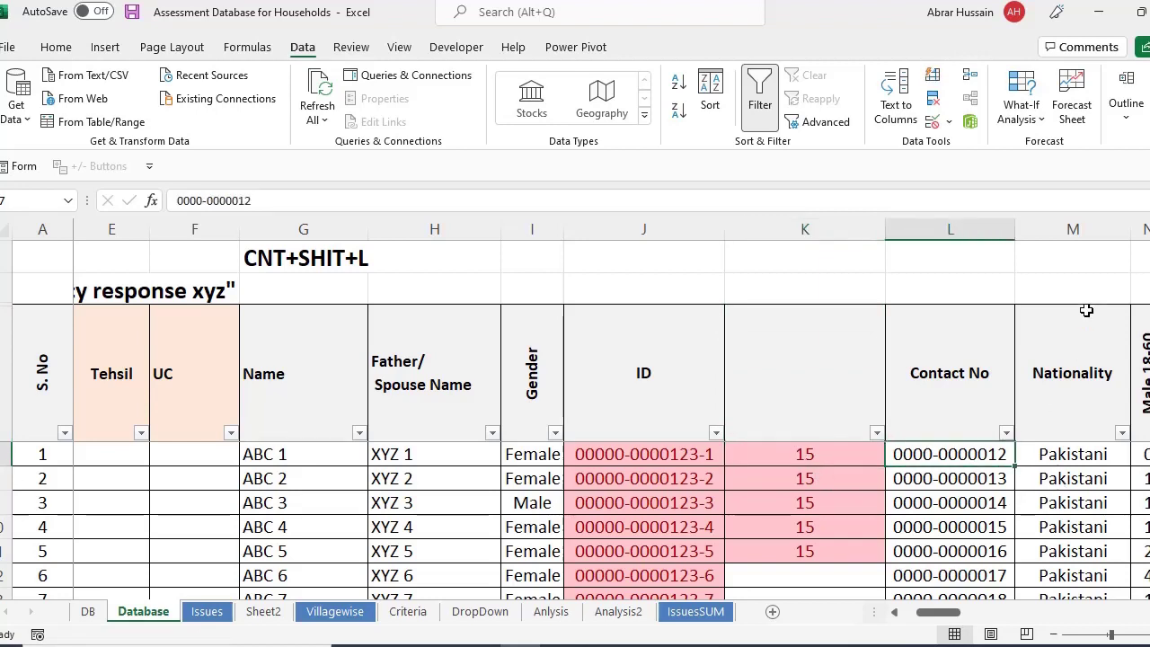
double_click(840, 462)
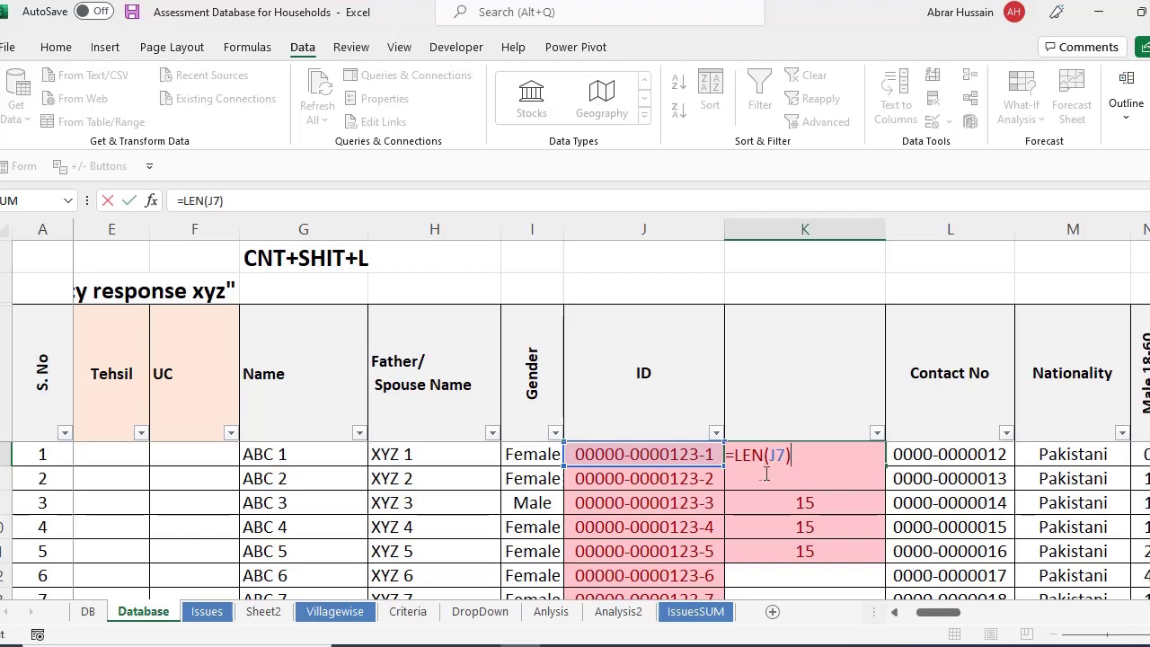
left_click_drag(695, 466, 980, 451)
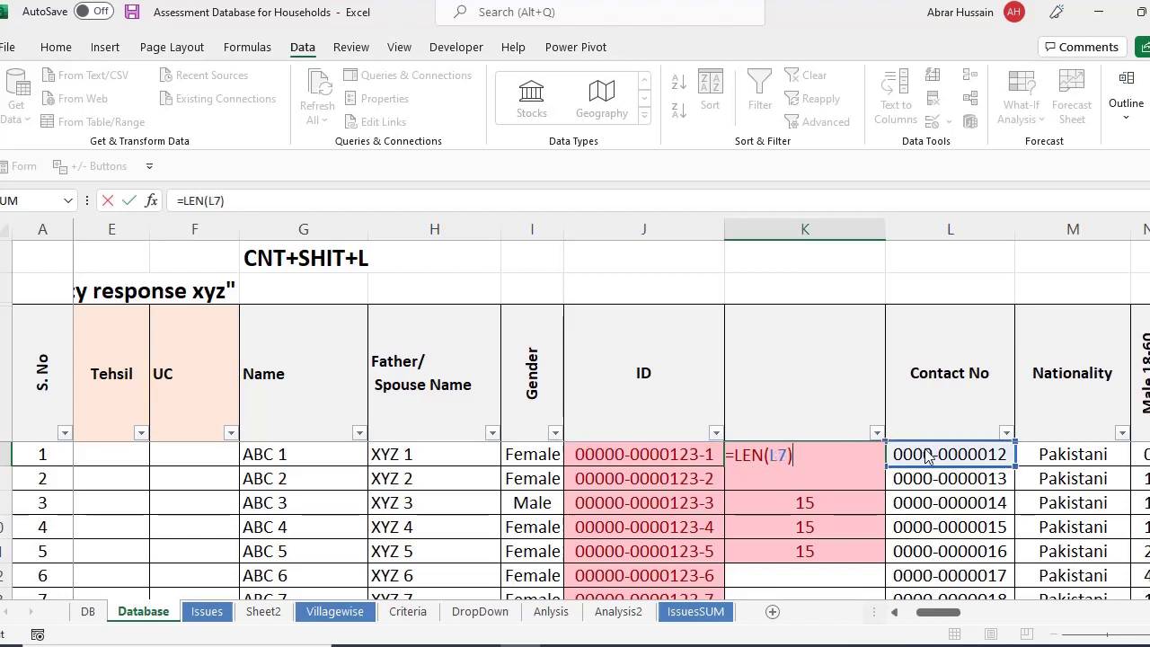
left_click(970, 449)
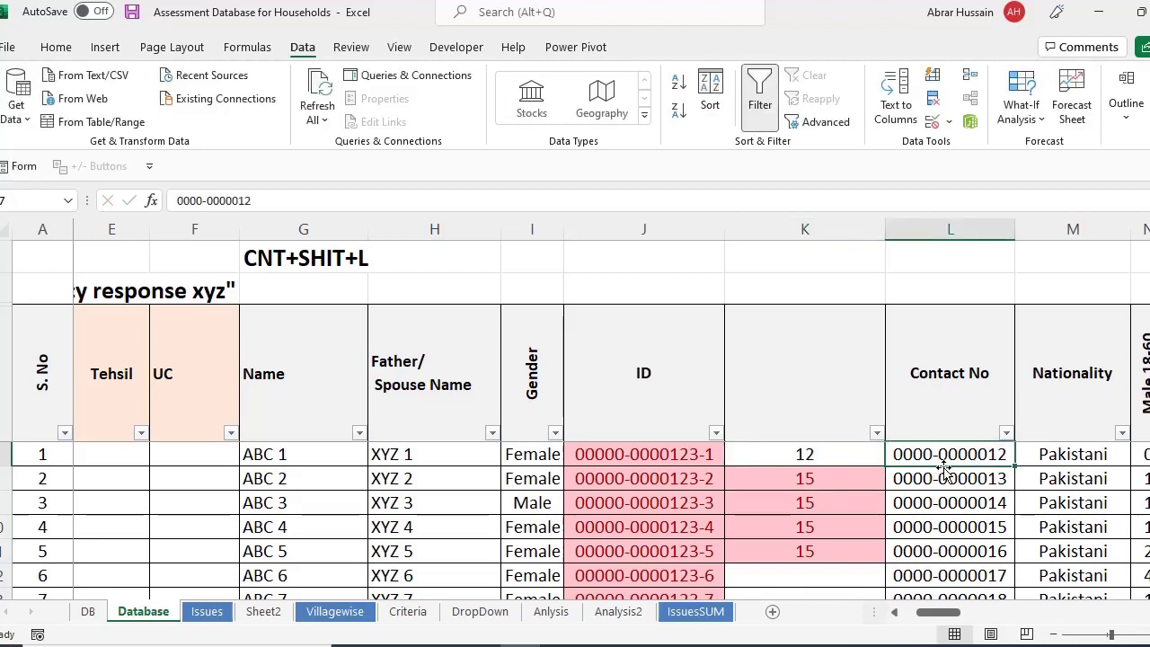
Copy the contact number LEN formula from K7 into K8 to K11, and remove the helper column K.
left_click(808, 459)
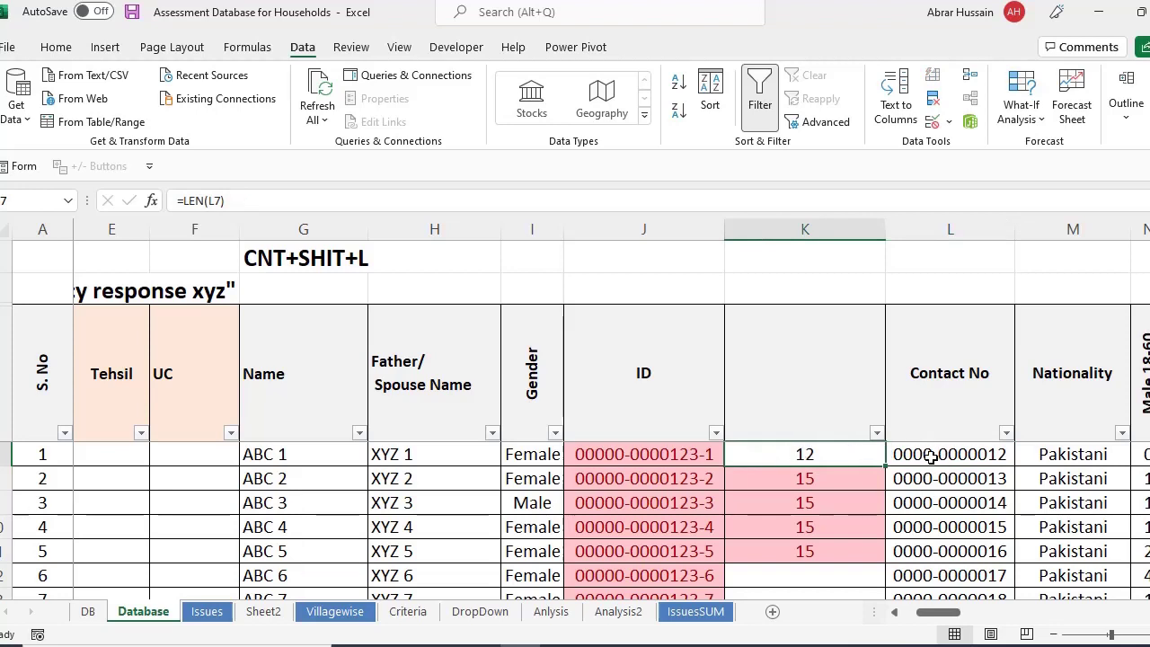
key("ctrl+c")
key("ctrl+shift+Down")
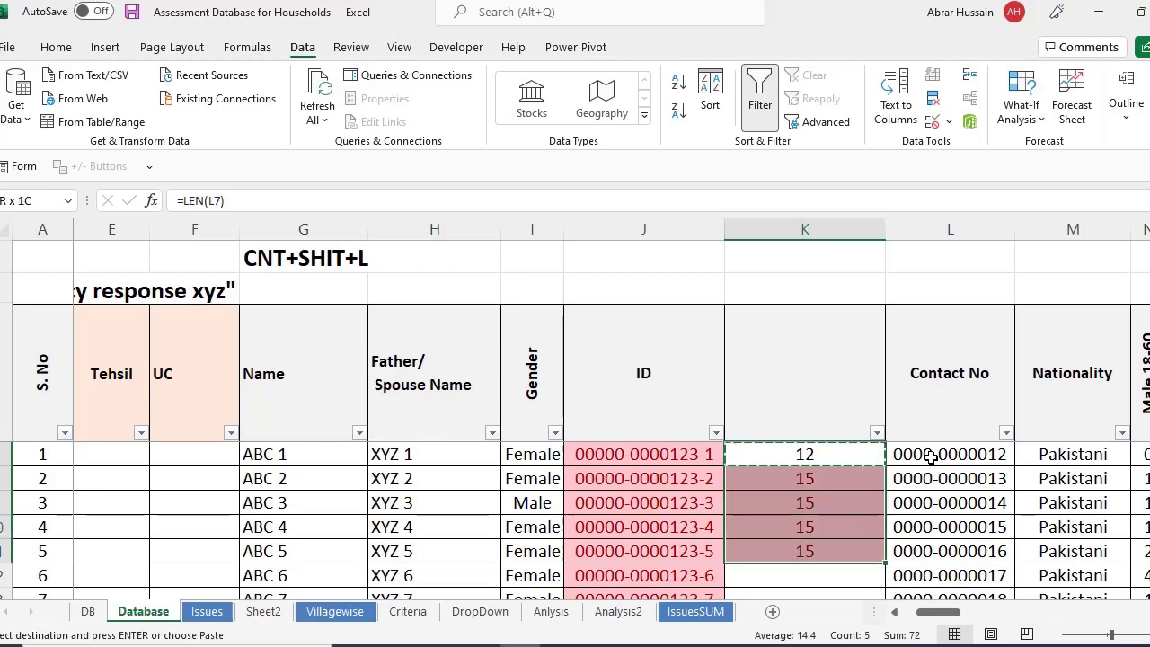
key("ctrl+v")
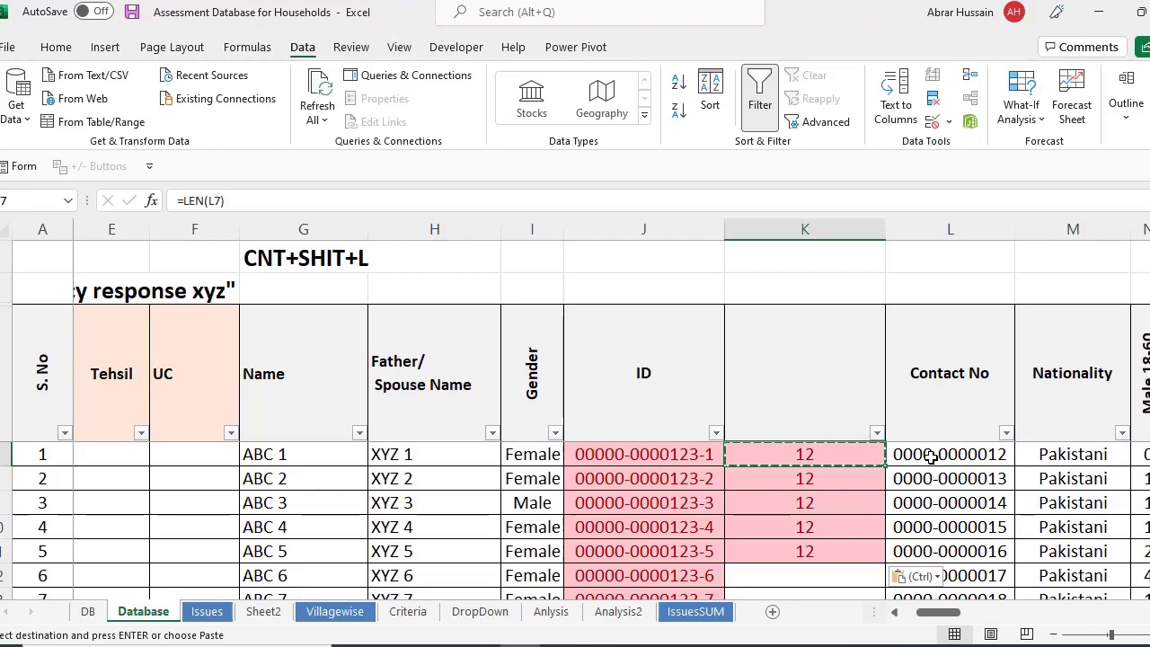
key("ctrl")
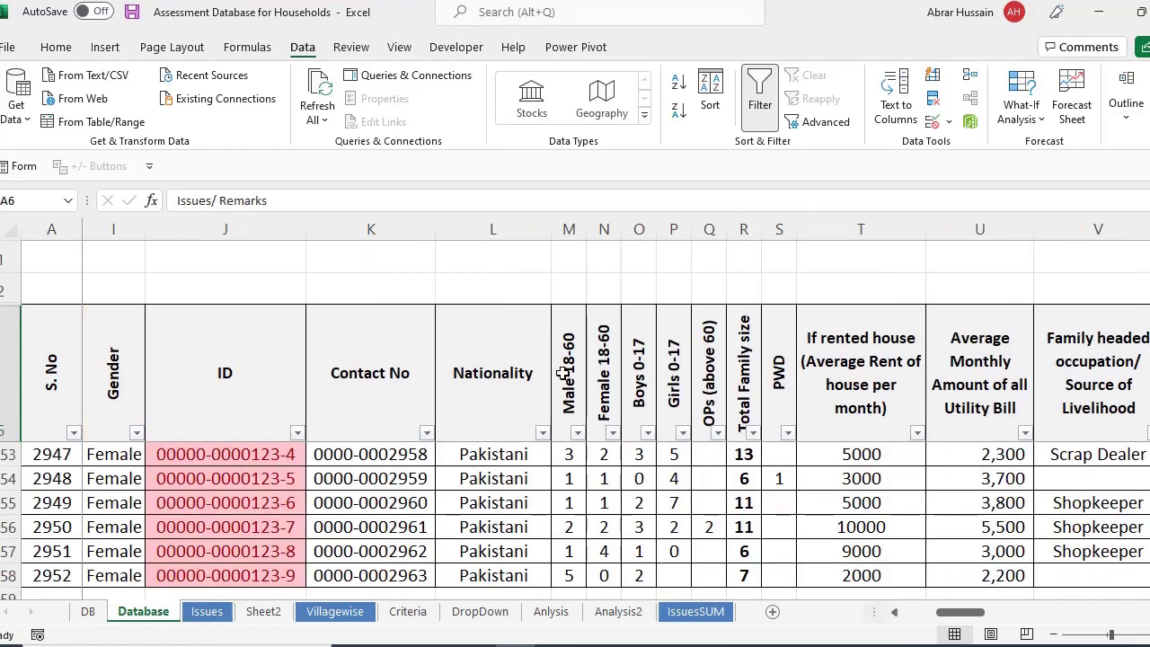
Examine the family member columns from Male 18-60 to Total Family size and the SUM formula in R7.
left_click(563, 373)
key("Right")
key("Right")
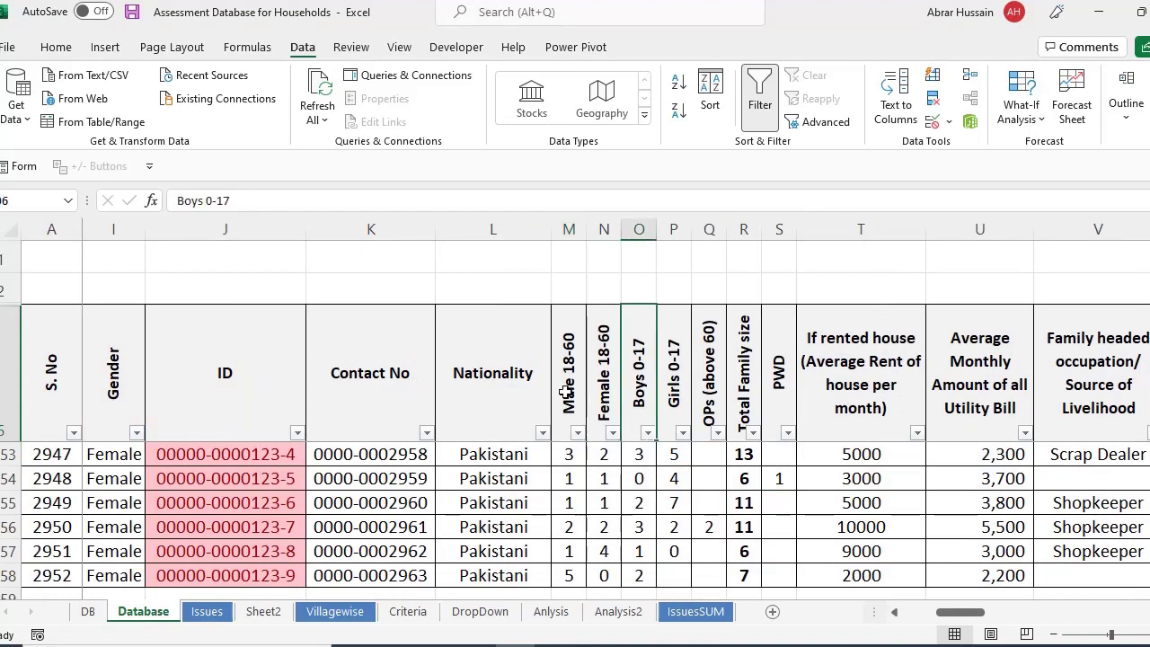
key("Left")
key("Left")
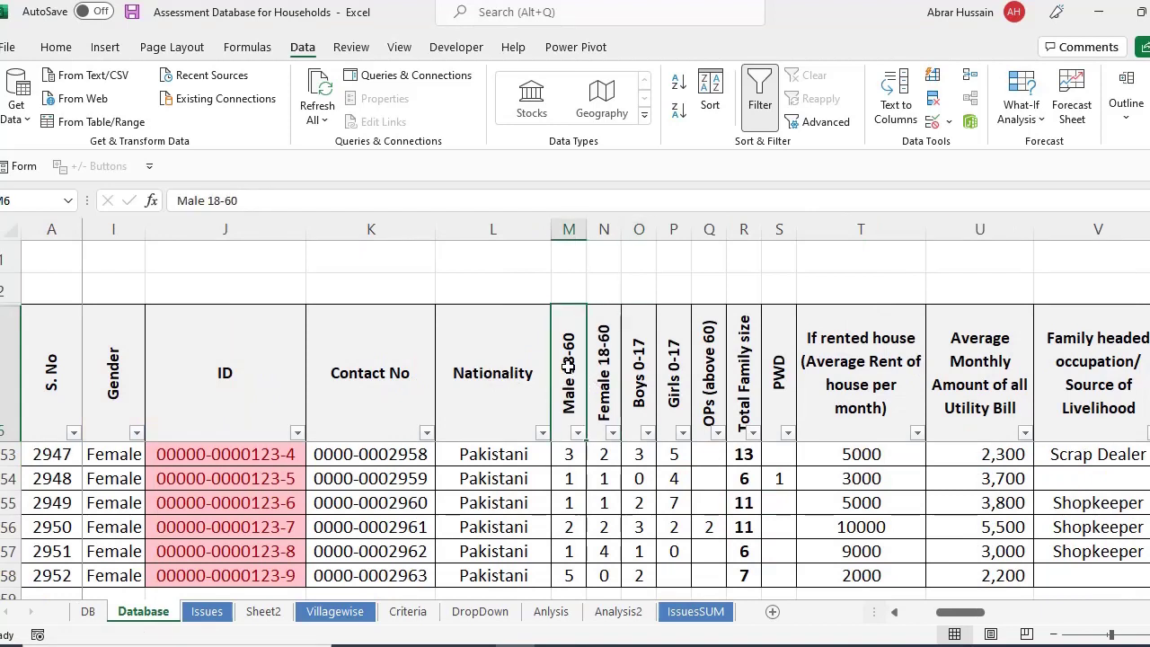
left_click_drag(568, 368, 739, 398)
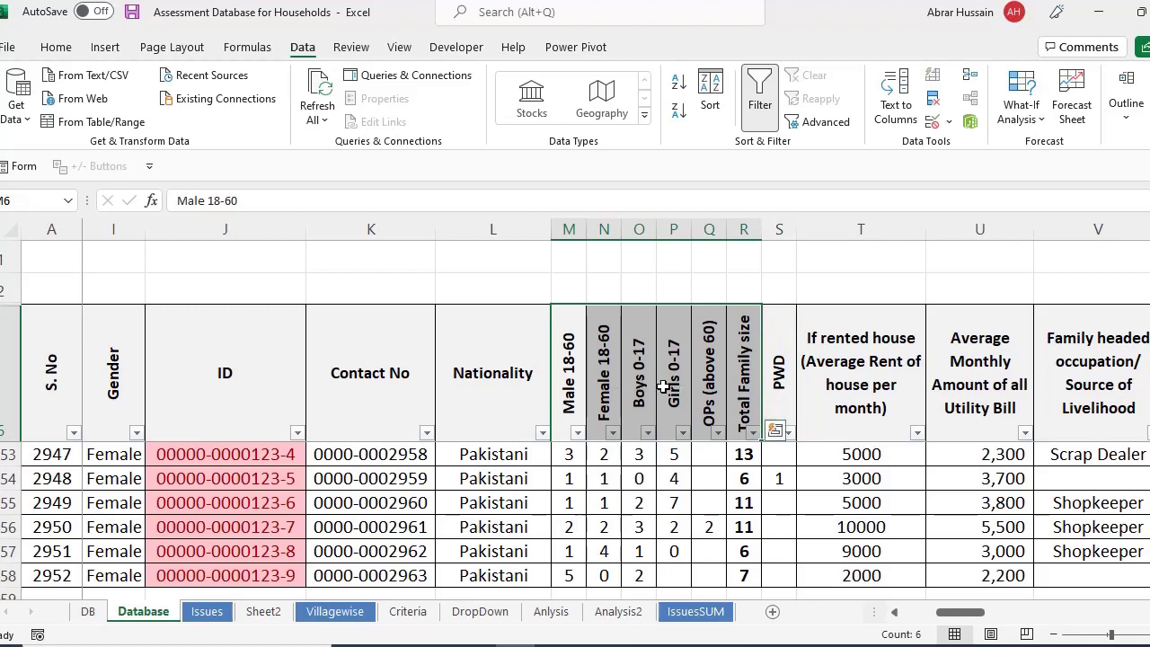
left_click(742, 452)
scroll(795, 418, "up", 7)
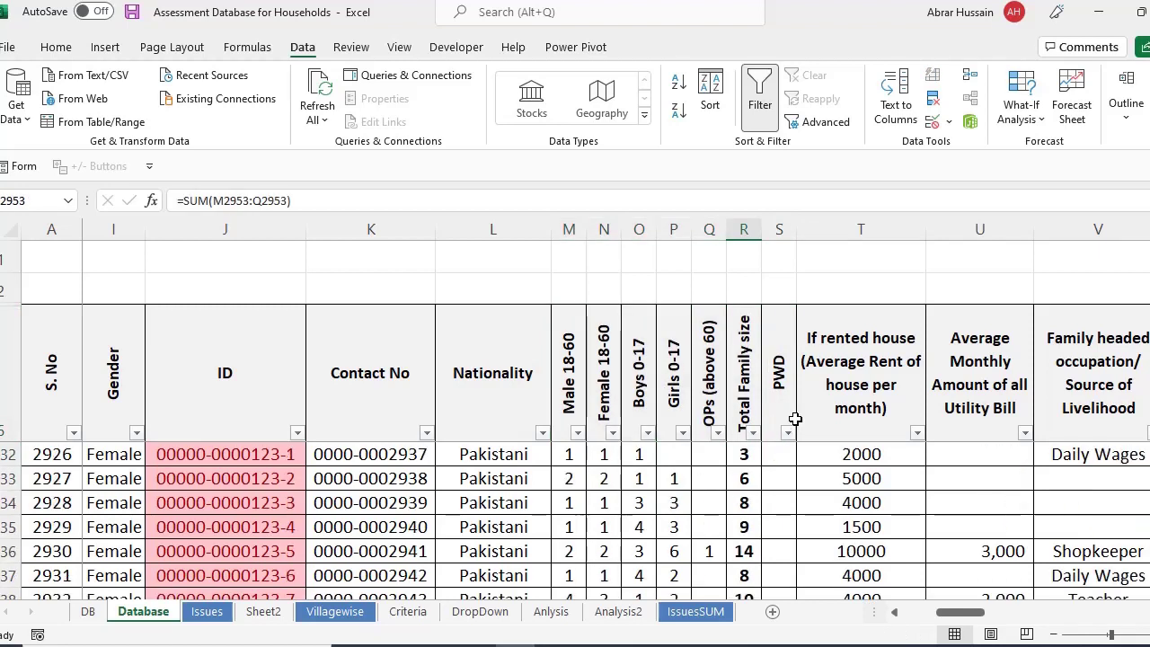
left_click(737, 386)
key("Down")
key("F2")
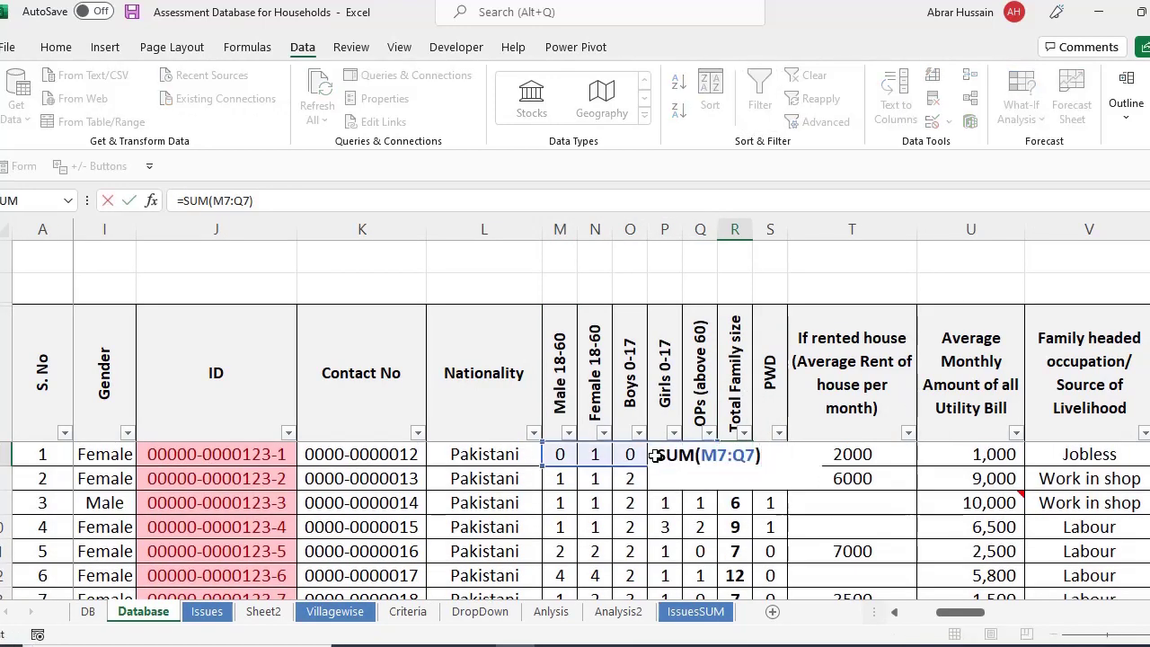
key("Escape")
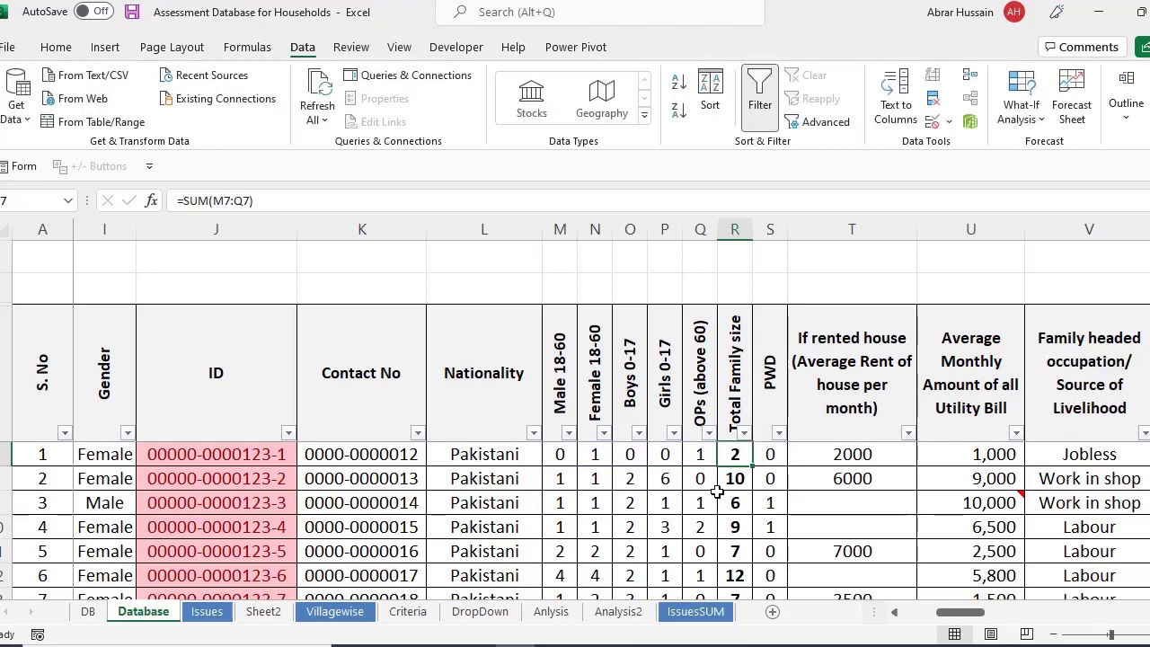
Review the values in the Male 18-60 filter list and the first household's member counts.
left_click(568, 433)
scroll(442, 314, "down", 2)
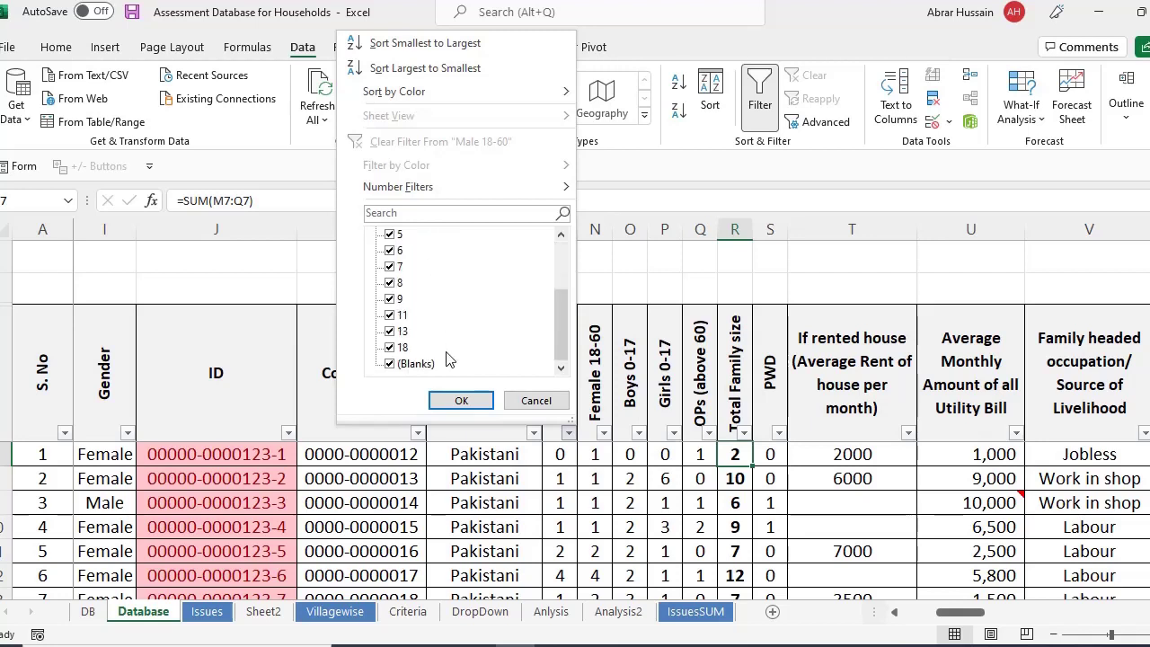
scroll(447, 358, "up", 2)
scroll(441, 300, "down", 2)
scroll(441, 316, "up", 2)
left_click(477, 400)
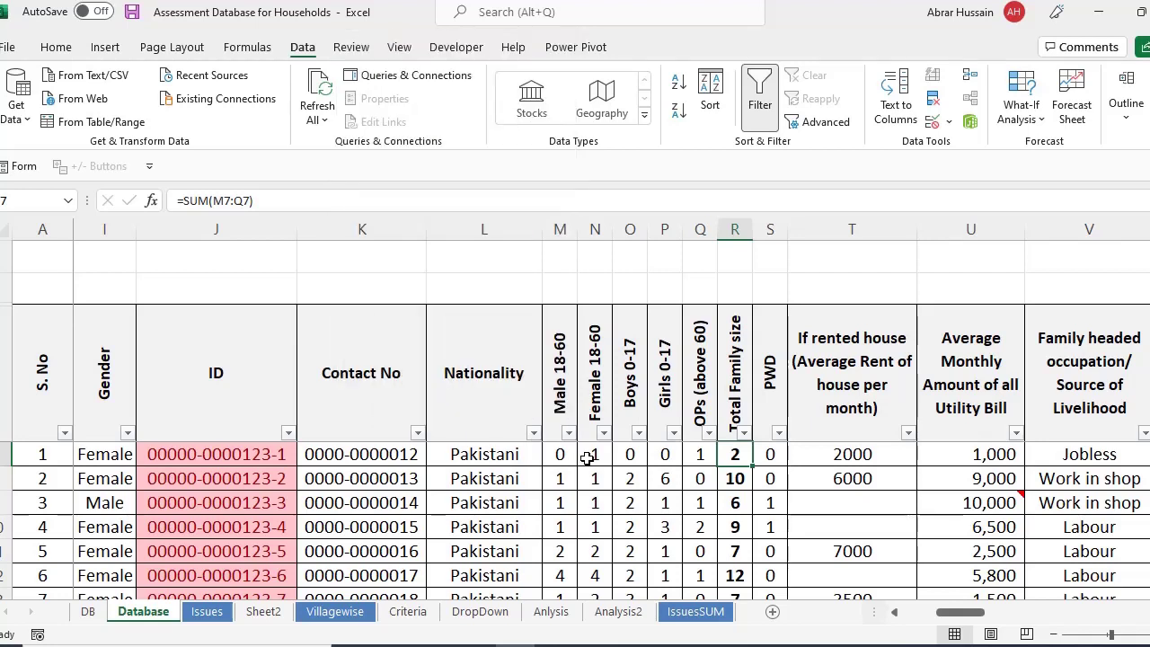
left_click(585, 459)
left_click(664, 455)
left_click(699, 454)
left_click(733, 455)
Examine the house rent, utility bill, occupation and Yes/No criteria columns, including the blank rent entries of households 3 and 4.
left_click(909, 422)
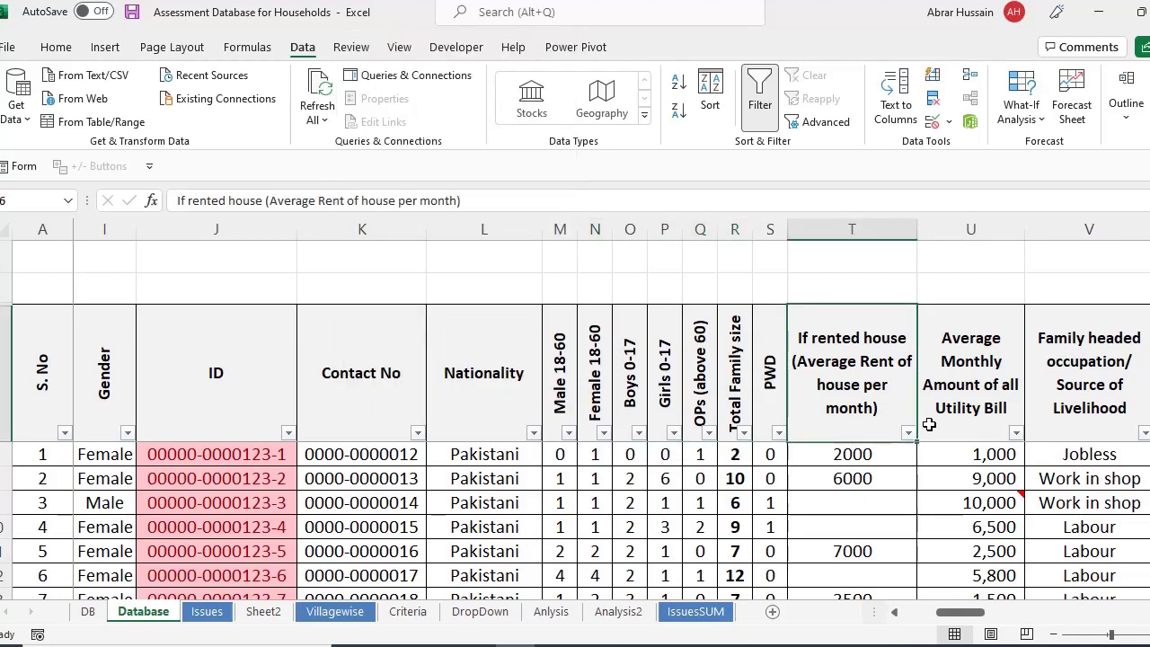
key("Right")
key("Right")
key("Right")
key("Right")
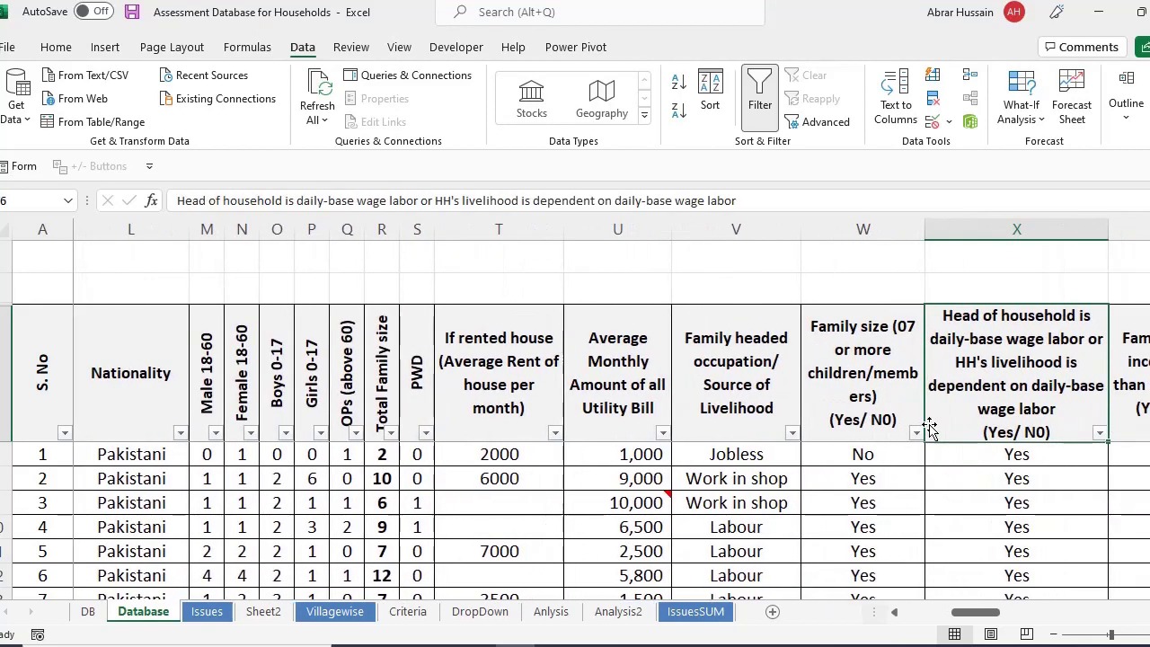
key("Right")
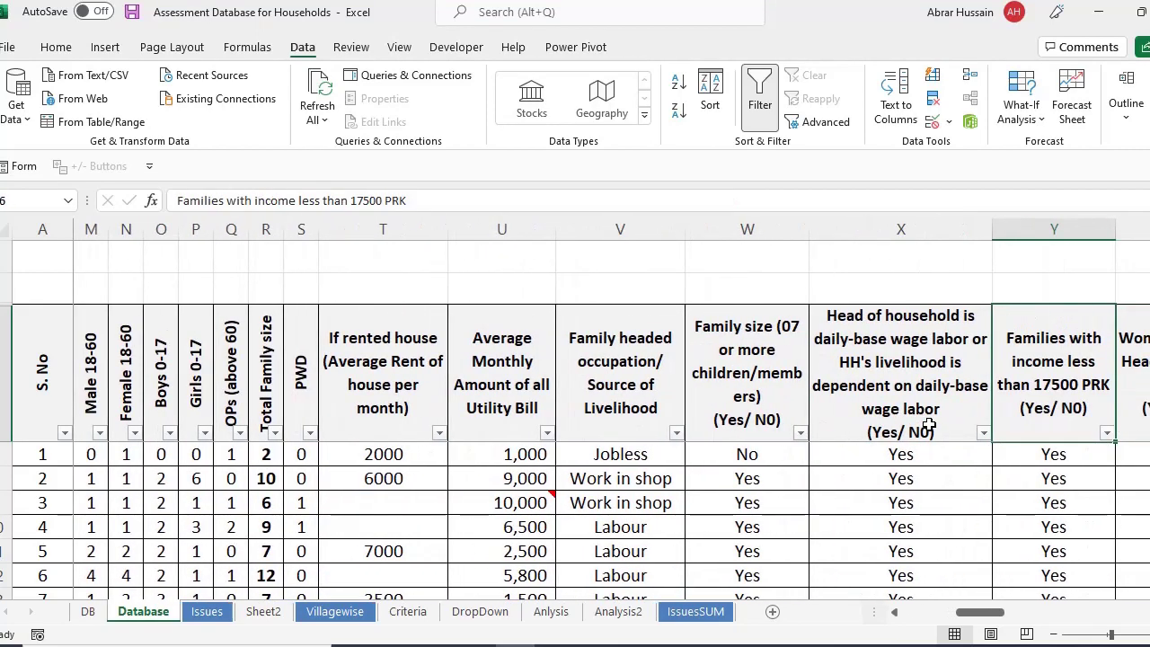
left_click(412, 379)
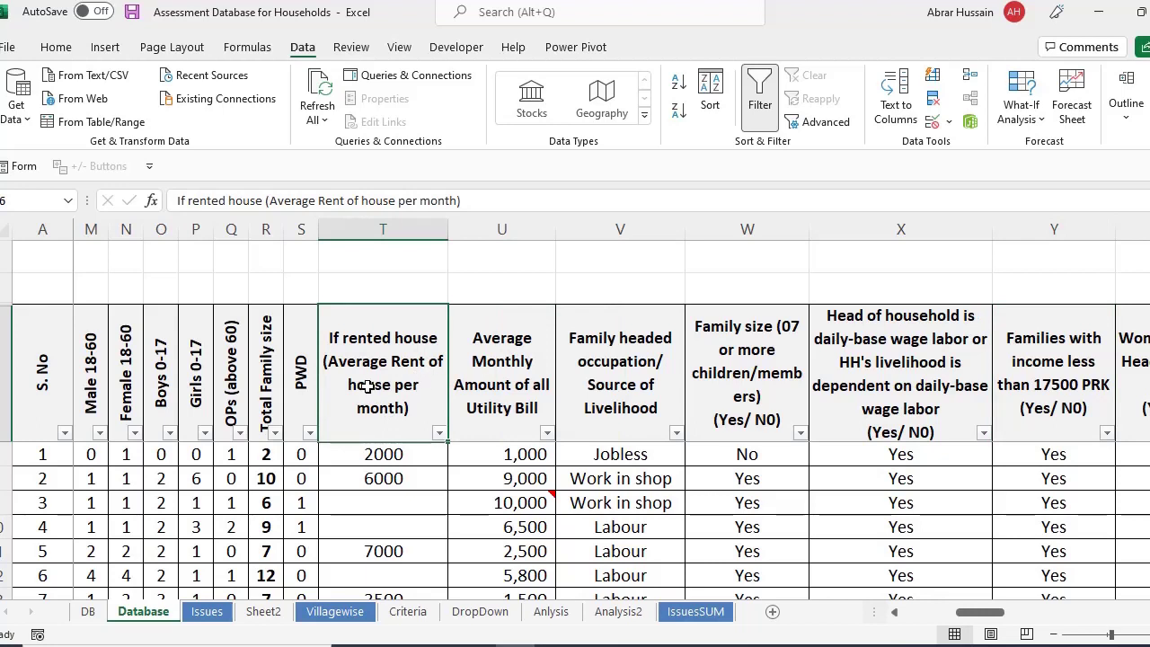
left_click(388, 456)
left_click(393, 499)
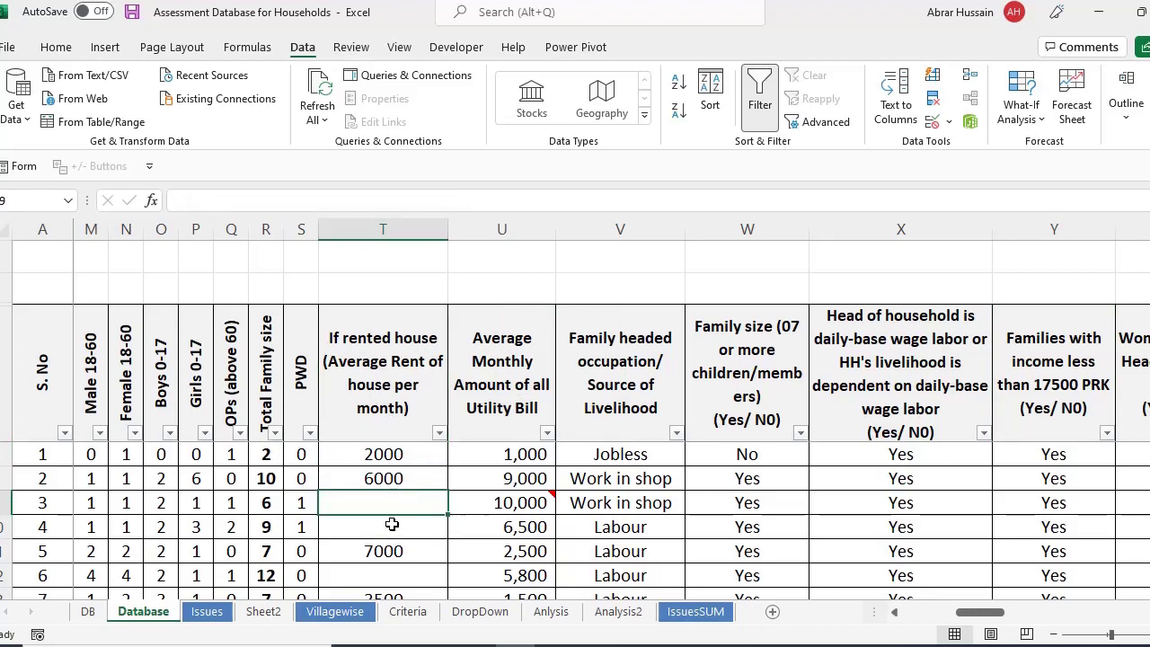
left_click_drag(386, 503, 382, 525)
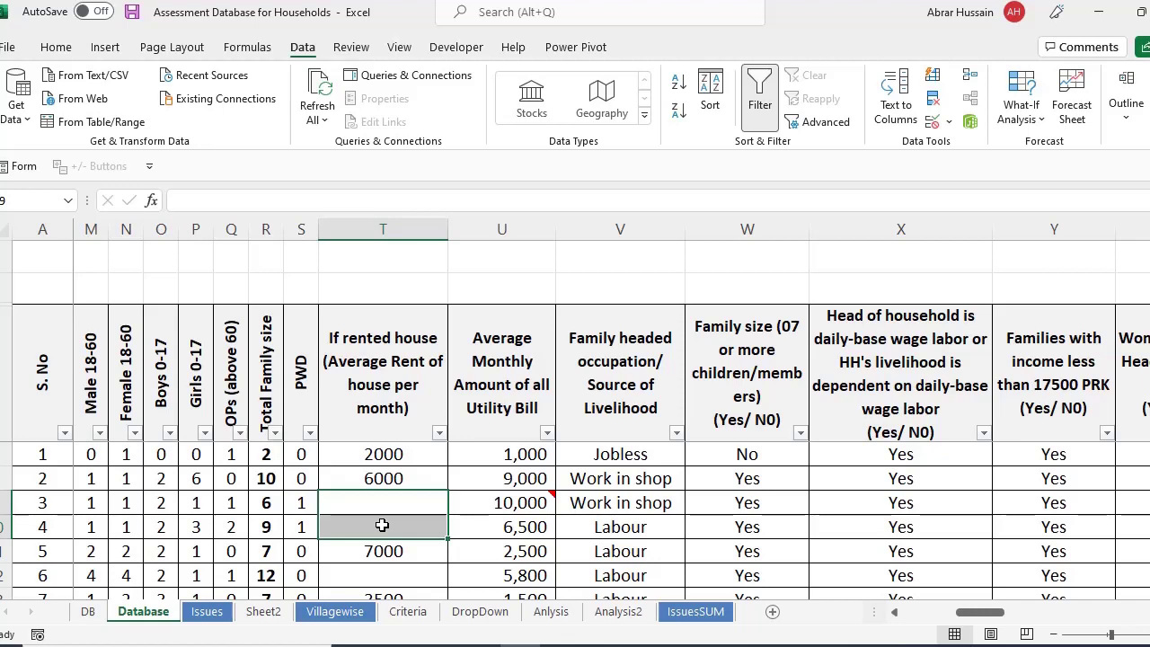
left_click_drag(377, 398, 1072, 534)
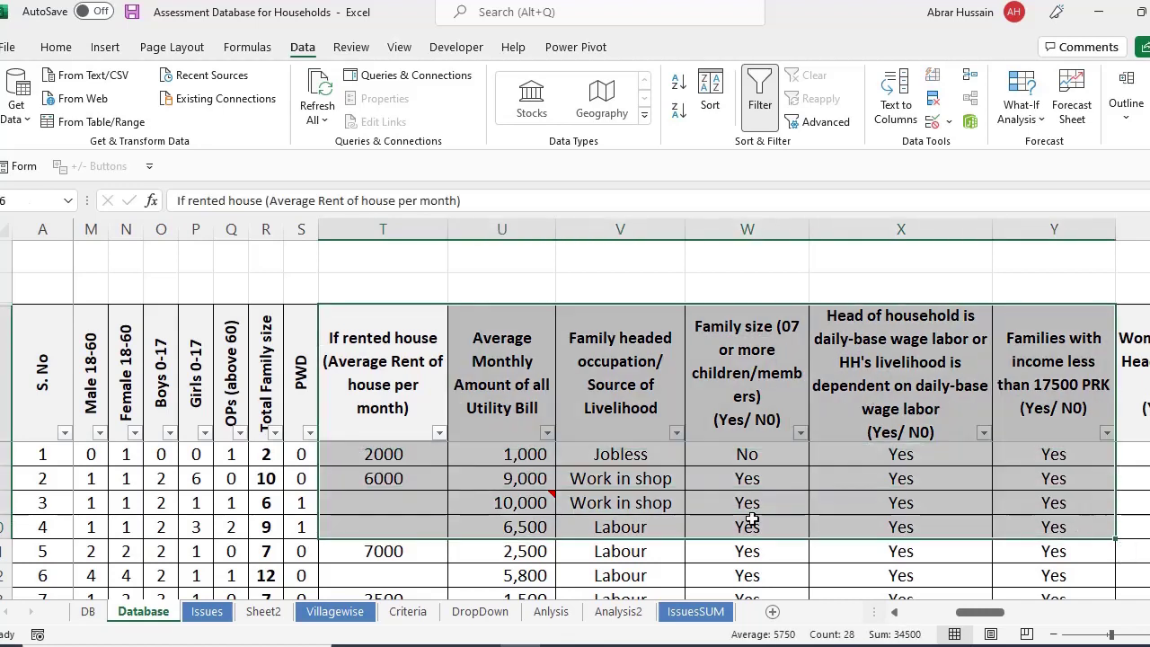
left_click(471, 366)
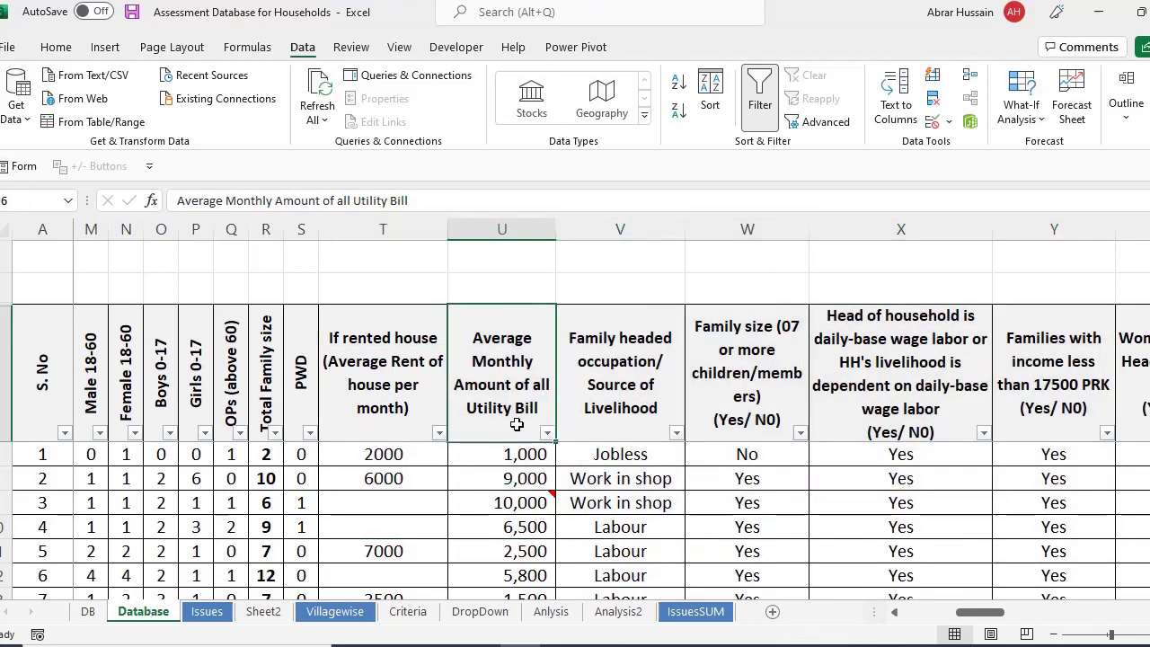
left_click(521, 528)
Look at the lists on the DropDown sheet and return to the first utility bill amount on the Database sheet.
left_click(480, 611)
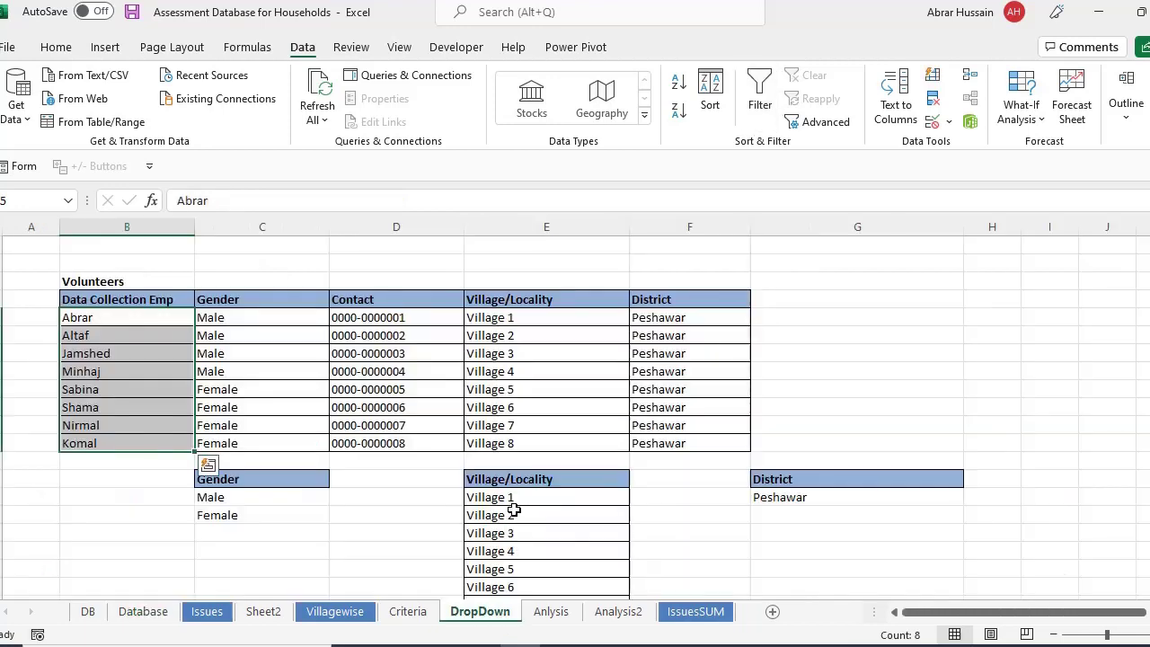
left_click_drag(445, 543, 507, 504)
left_click(637, 375)
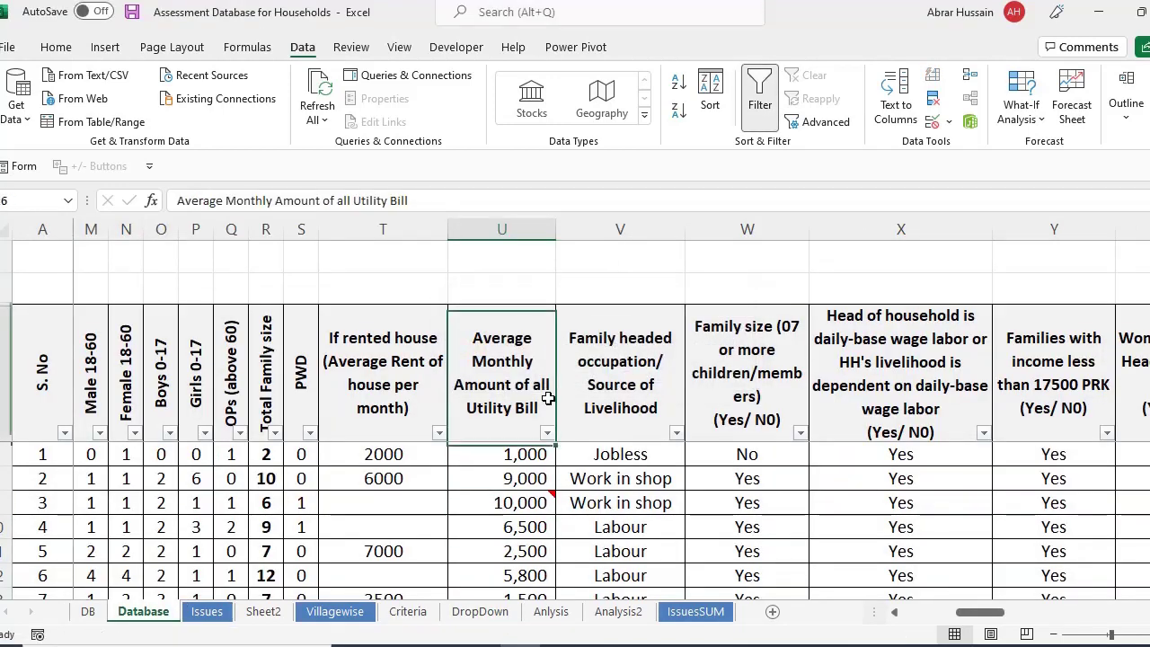
key("Down")
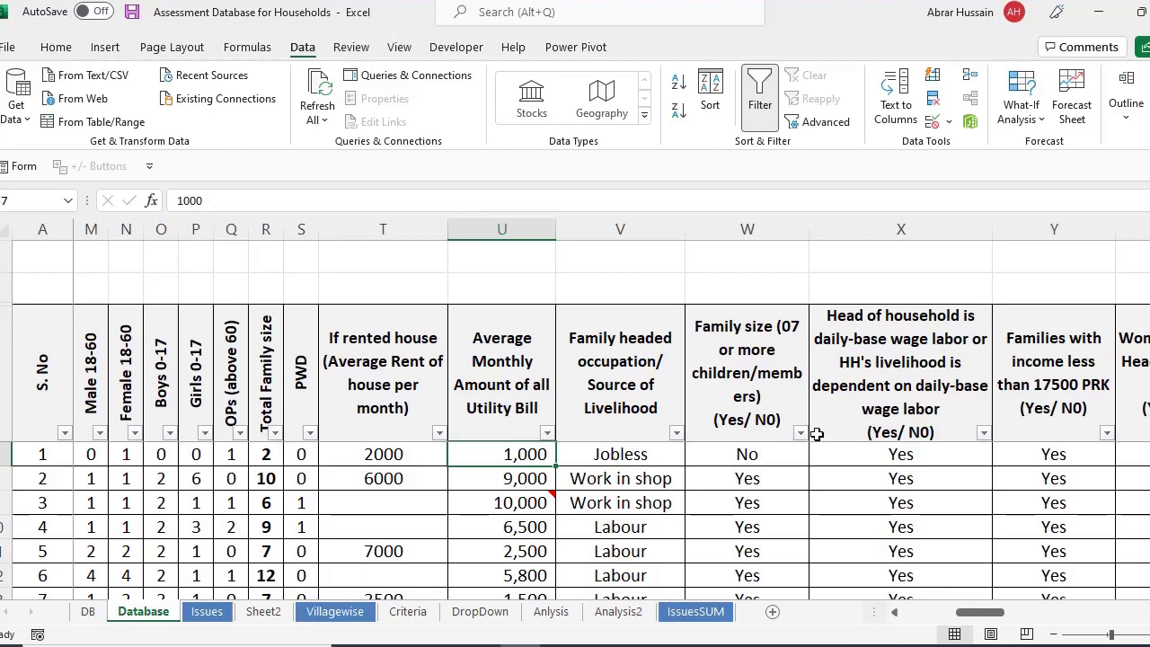
Insert a scatter chart of the Average Monthly Amount of all Utility Bill values from U7 down to household 326.
scroll(748, 438, "down", 2)
scroll(749, 439, "down", 1)
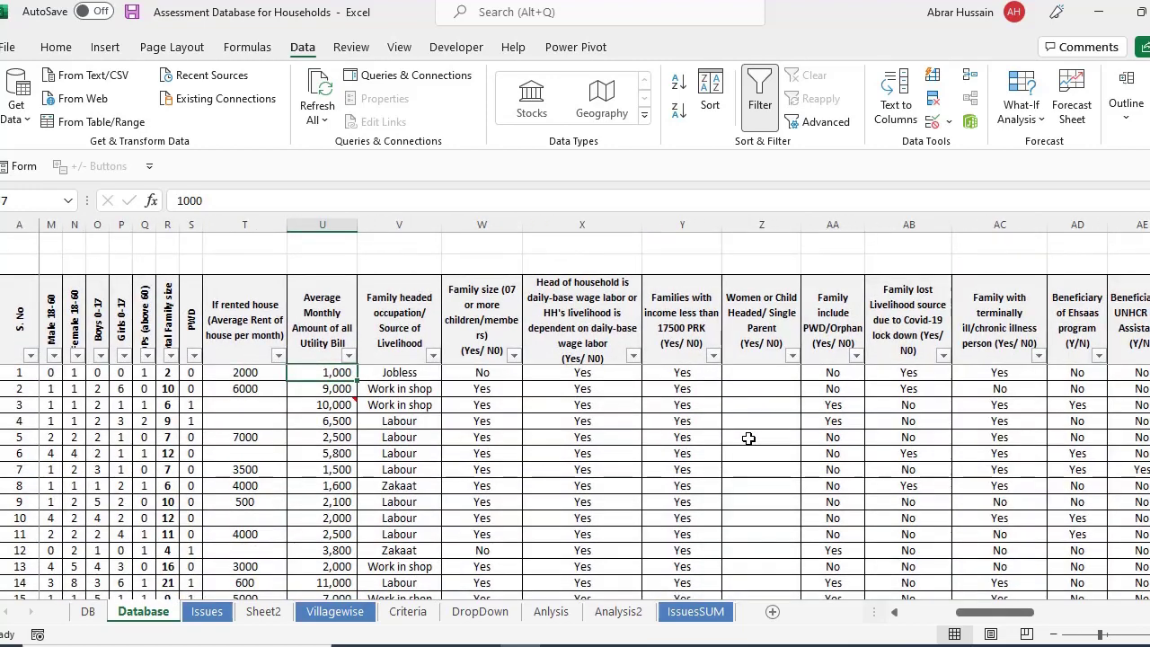
key("Up")
key("Down")
key("ctrl+shift+Down")
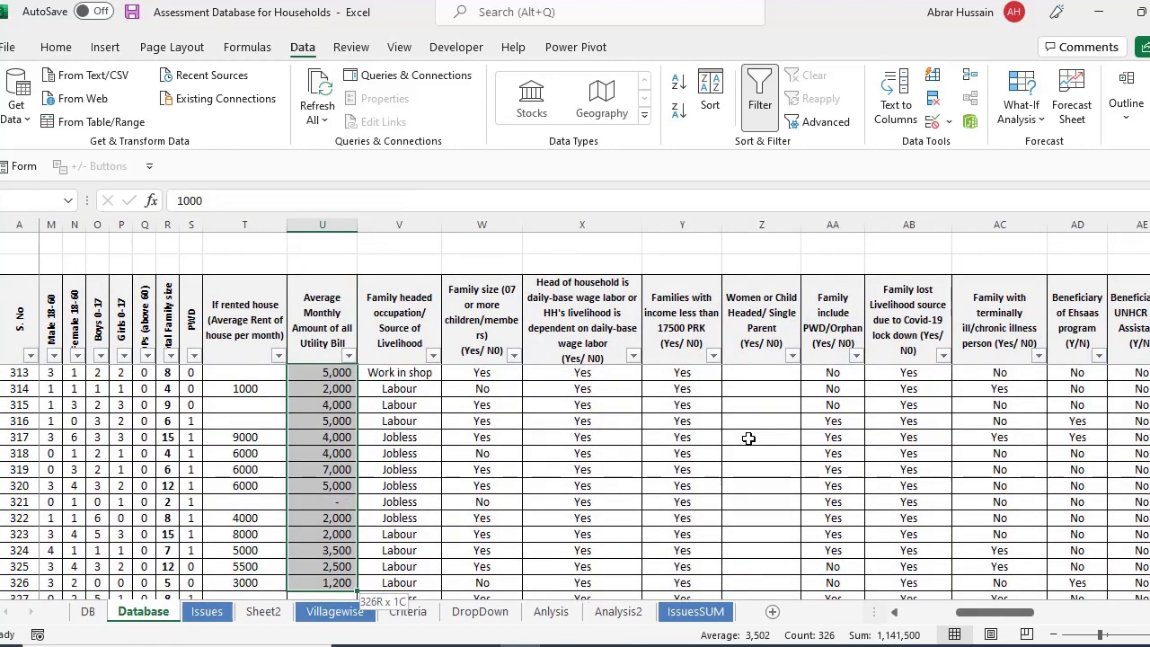
left_click(106, 48)
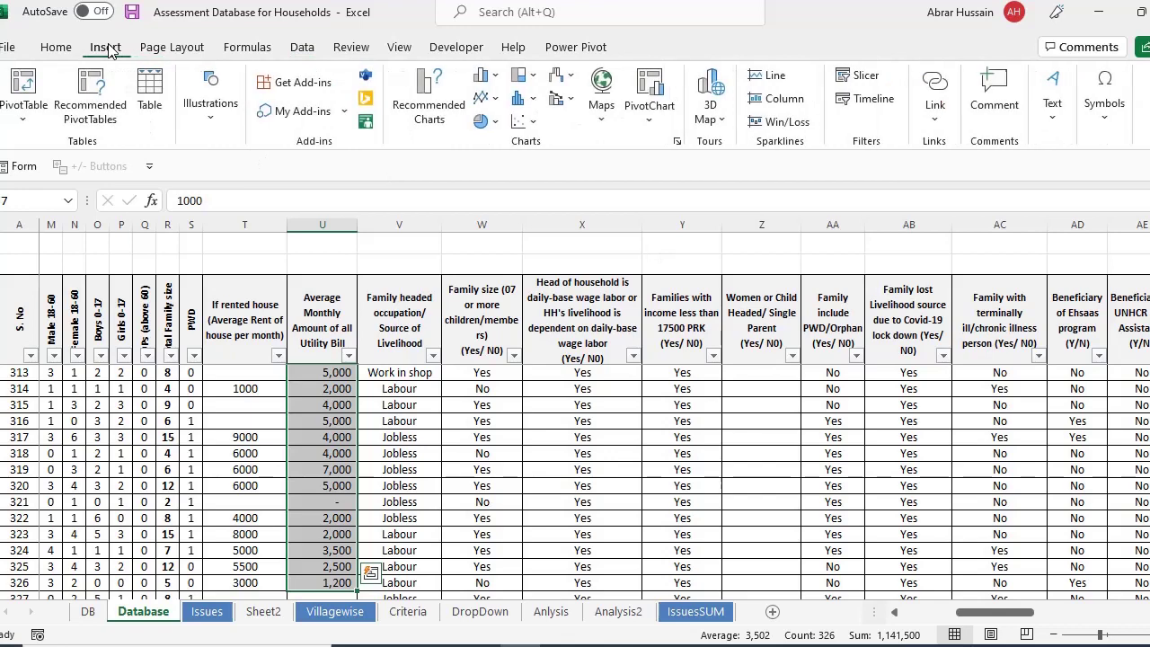
left_click(528, 123)
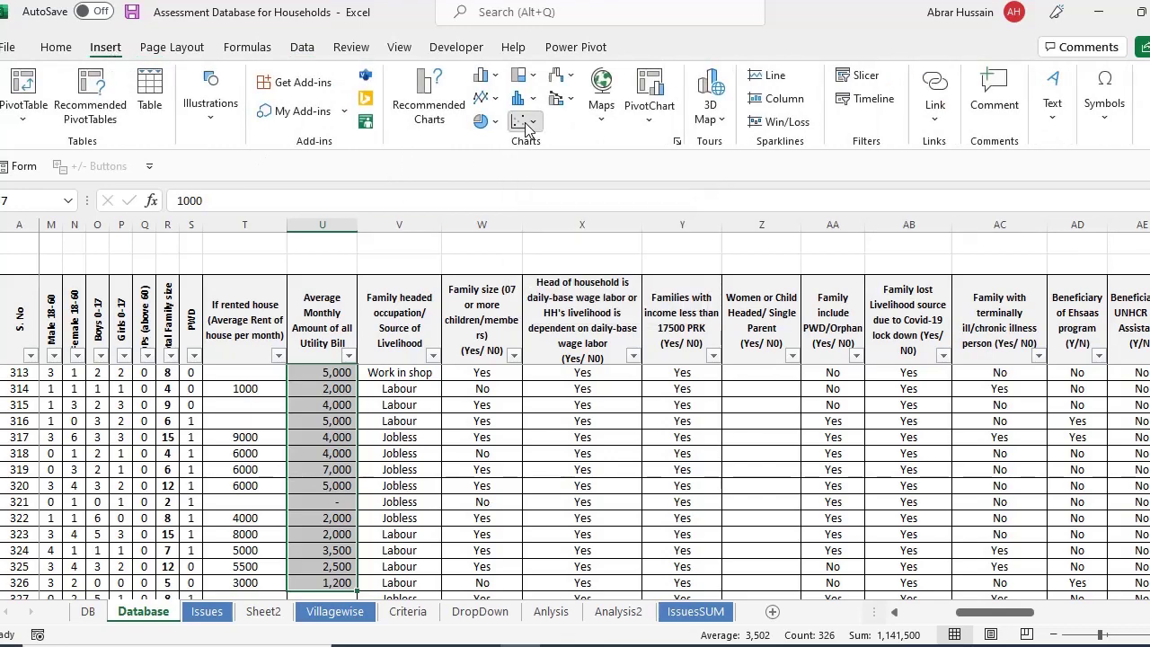
left_click(537, 184)
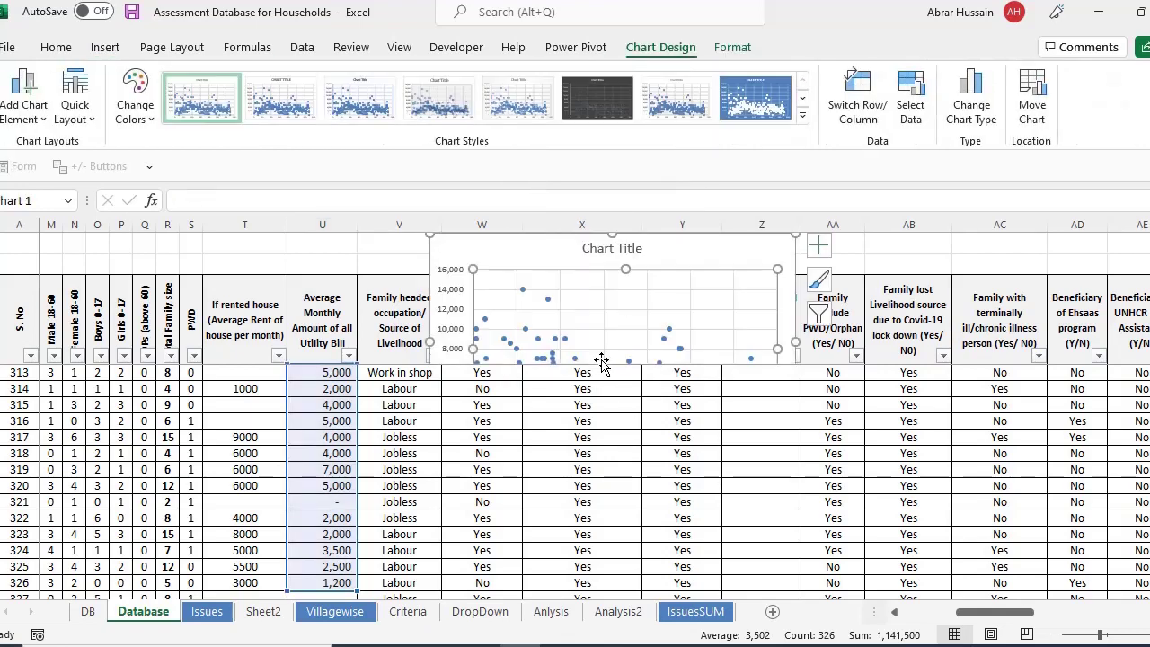
Move the utility bill scatter chart down the sheet, clear of the frozen header rows.
mouse_move(593, 249)
left_mouse_down()
mouse_move(575, 347)
mouse_move(592, 242)
mouse_move(602, 255)
left_mouse_up()
left_click(482, 224)
left_click(536, 241)
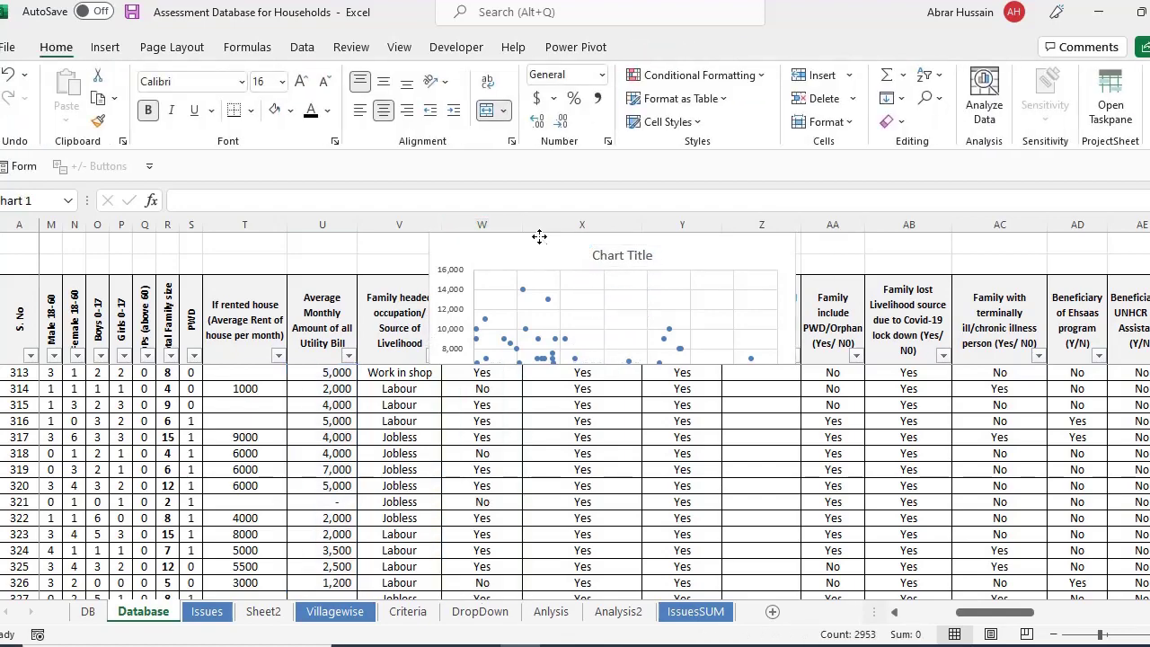
left_click_drag(539, 236, 529, 395)
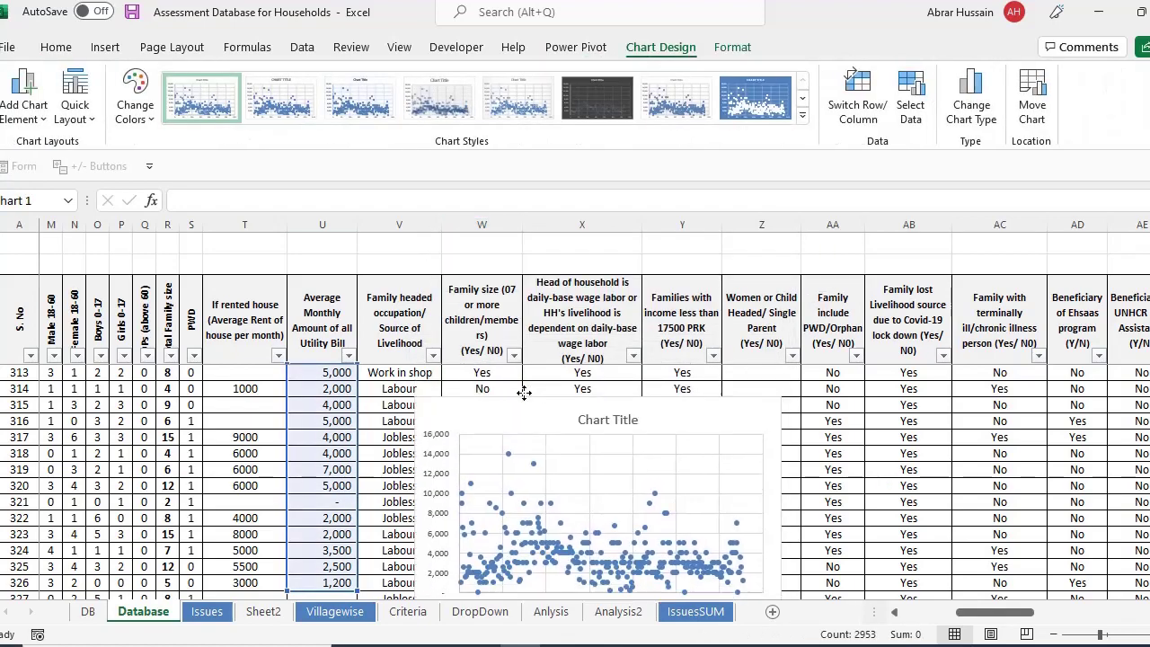
Examine the scatter chart's points for utility bill amounts that lie far from the main cluster.
scroll(917, 470, "down", 2)
scroll(916, 473, "up", 1)
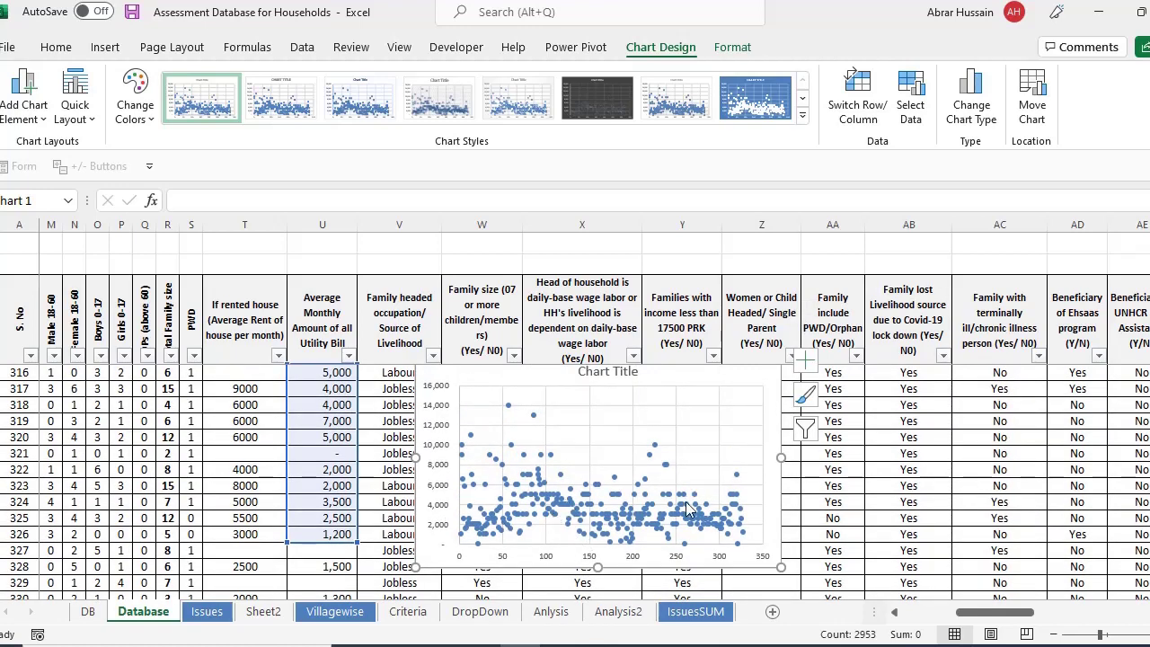
scroll(593, 530, "up", 1)
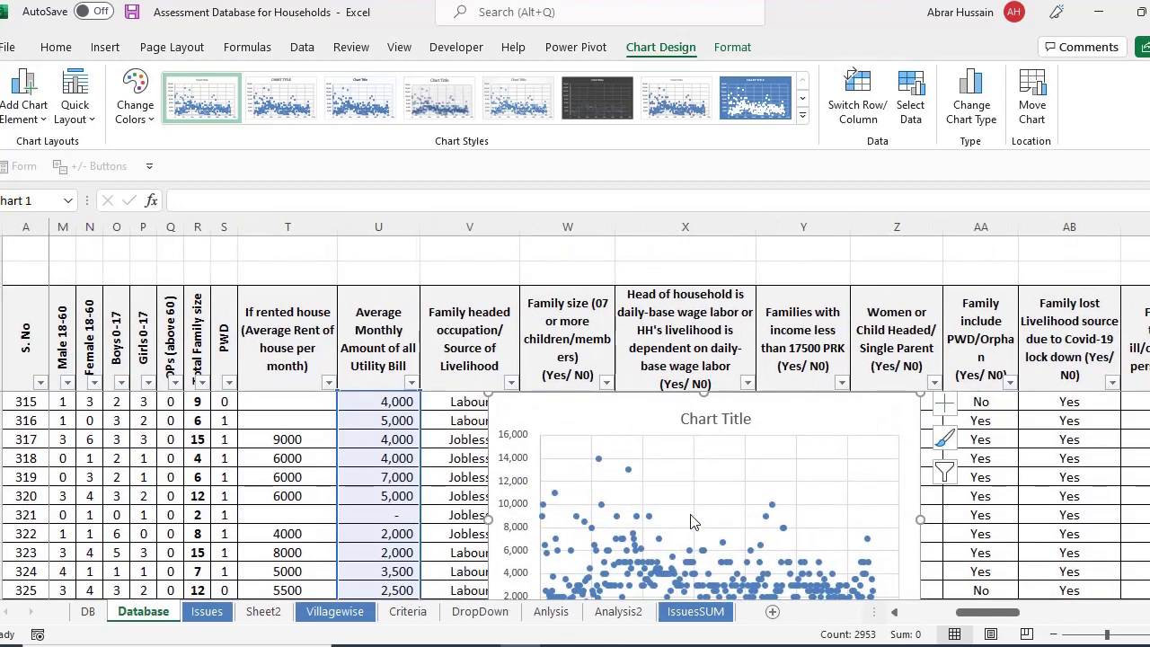
scroll(718, 530, "down", 1)
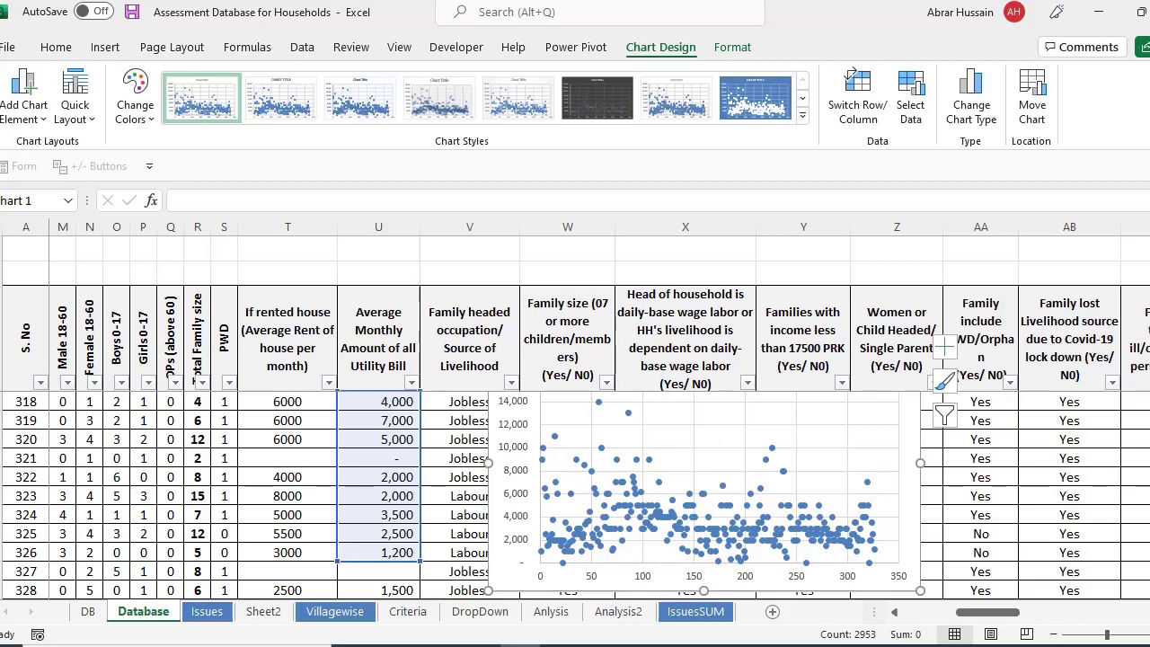
scroll(600, 444, "up", 1)
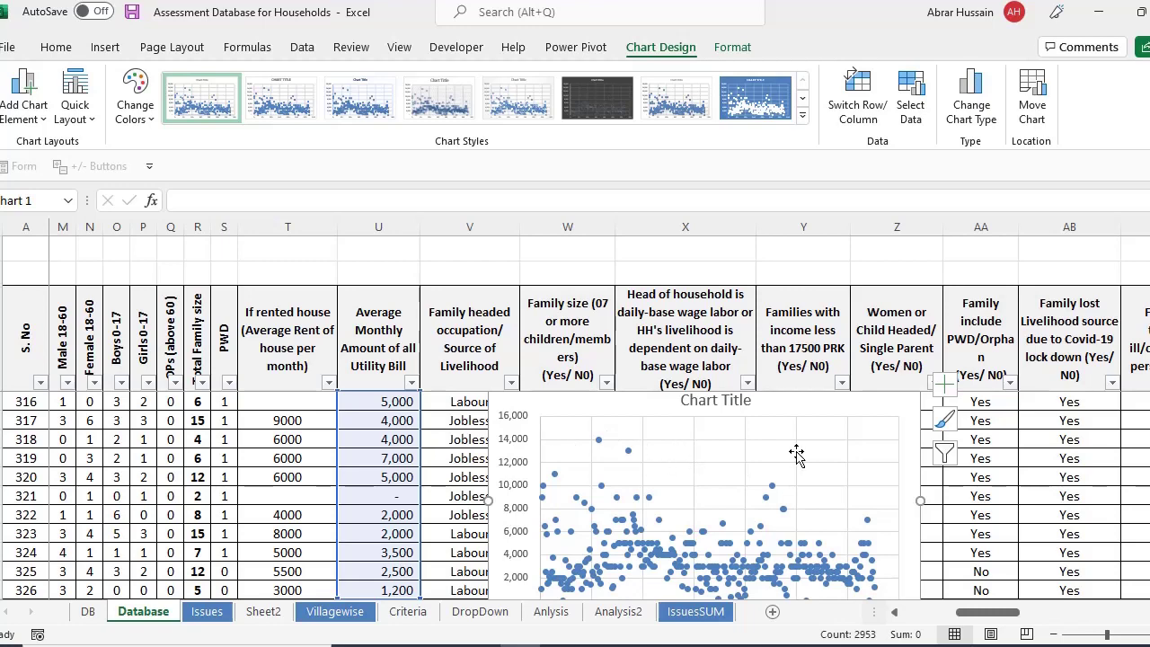
scroll(586, 510, "down", 1)
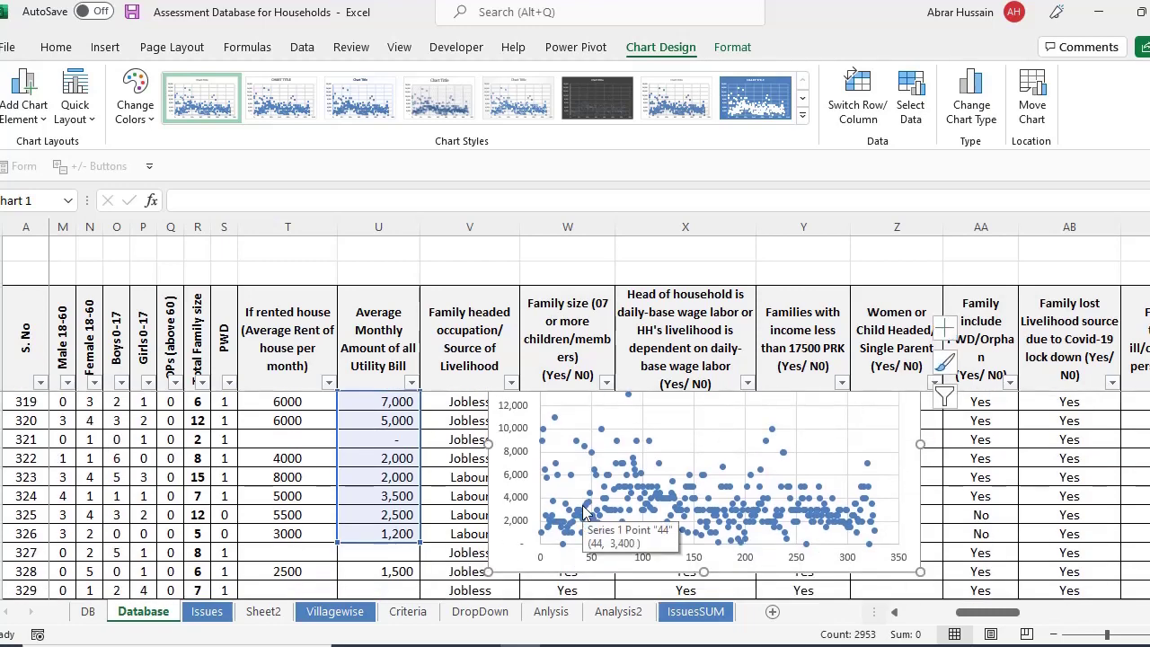
scroll(585, 510, "up", 1)
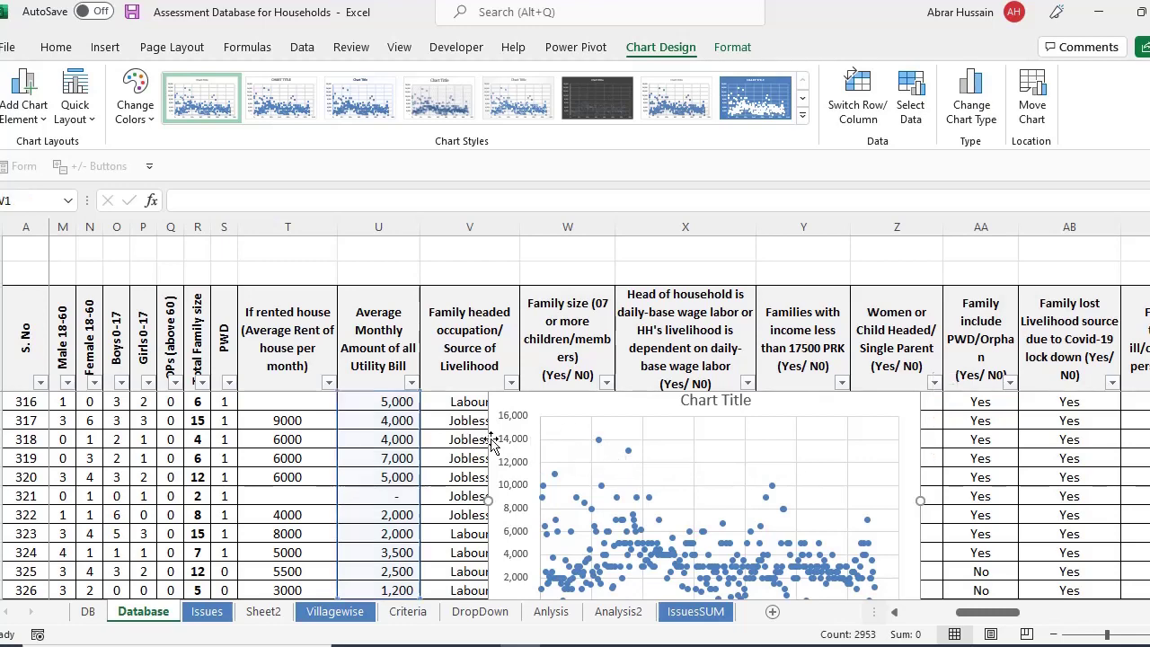
Delete the scatter chart and look through the filter values of the Average Monthly Amount of all Utility Bill column.
key("Delete")
left_click(396, 368)
scroll(398, 369, "up", 5)
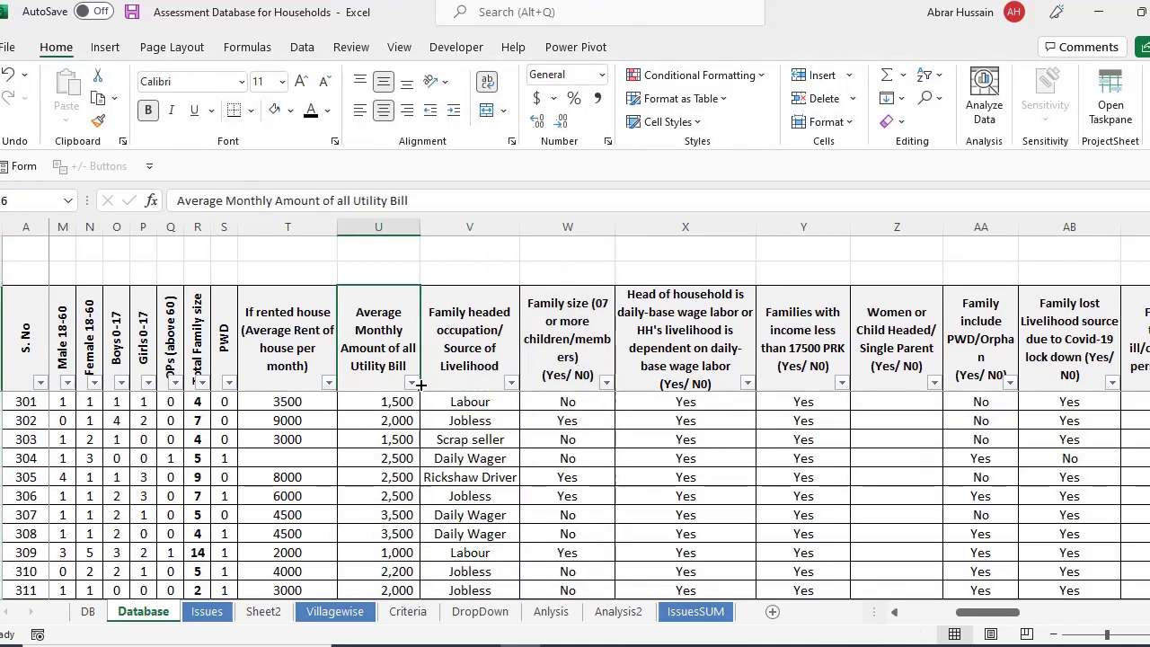
left_click(412, 383)
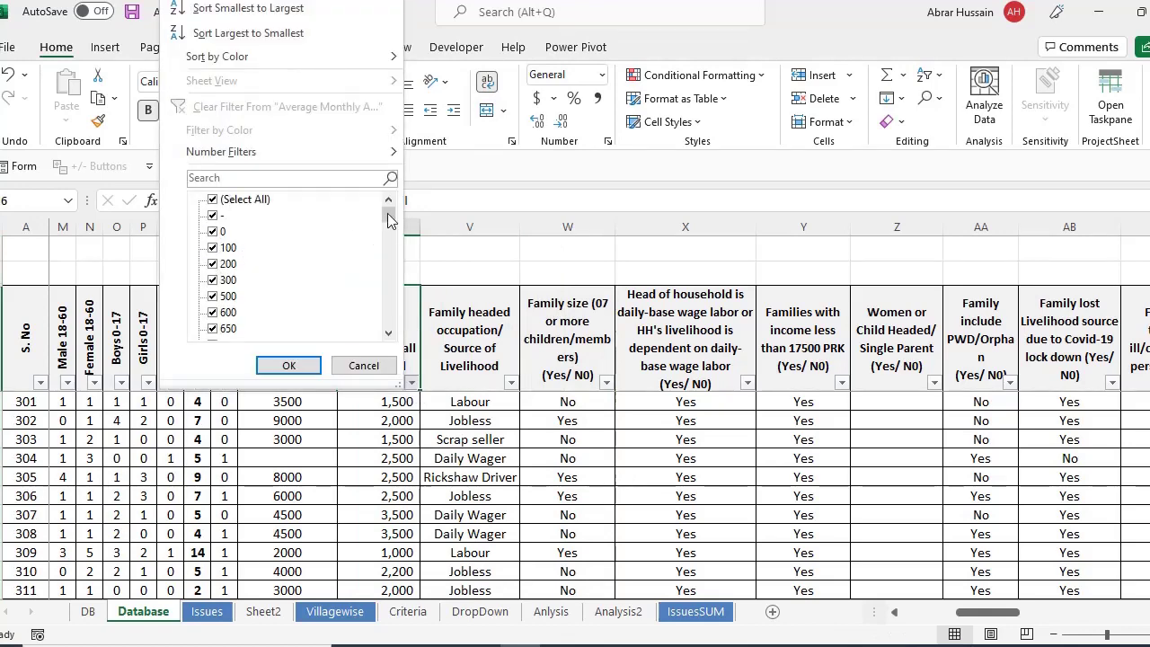
left_click_drag(390, 215, 392, 346)
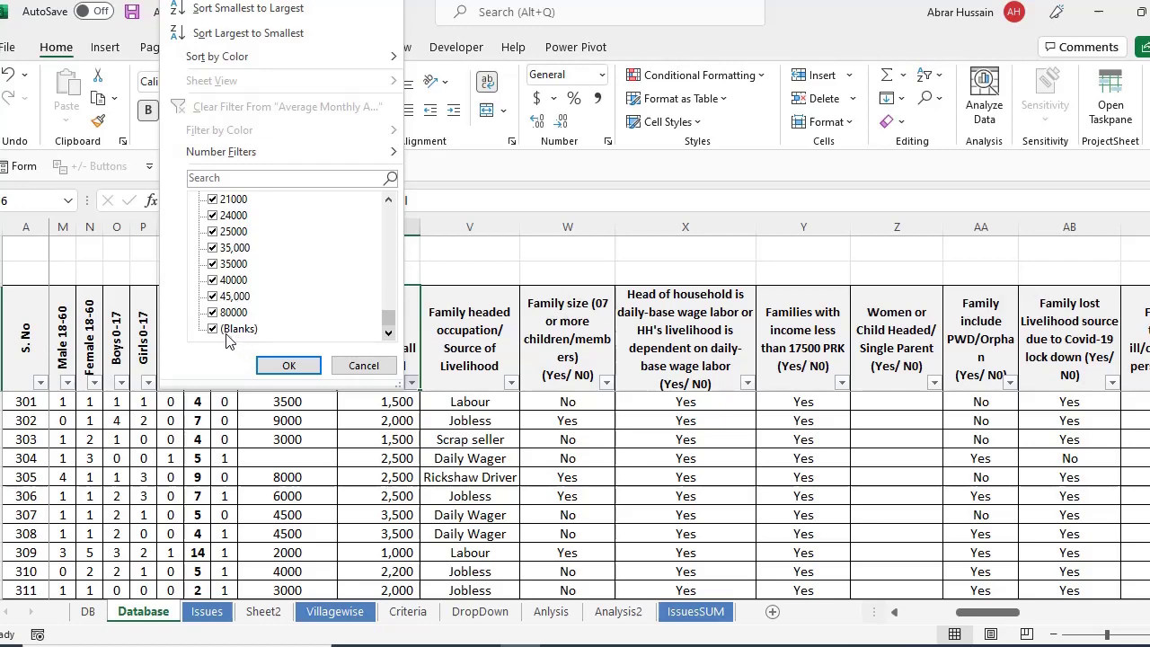
scroll(246, 277, "up", 3)
scroll(246, 277, "up", 10)
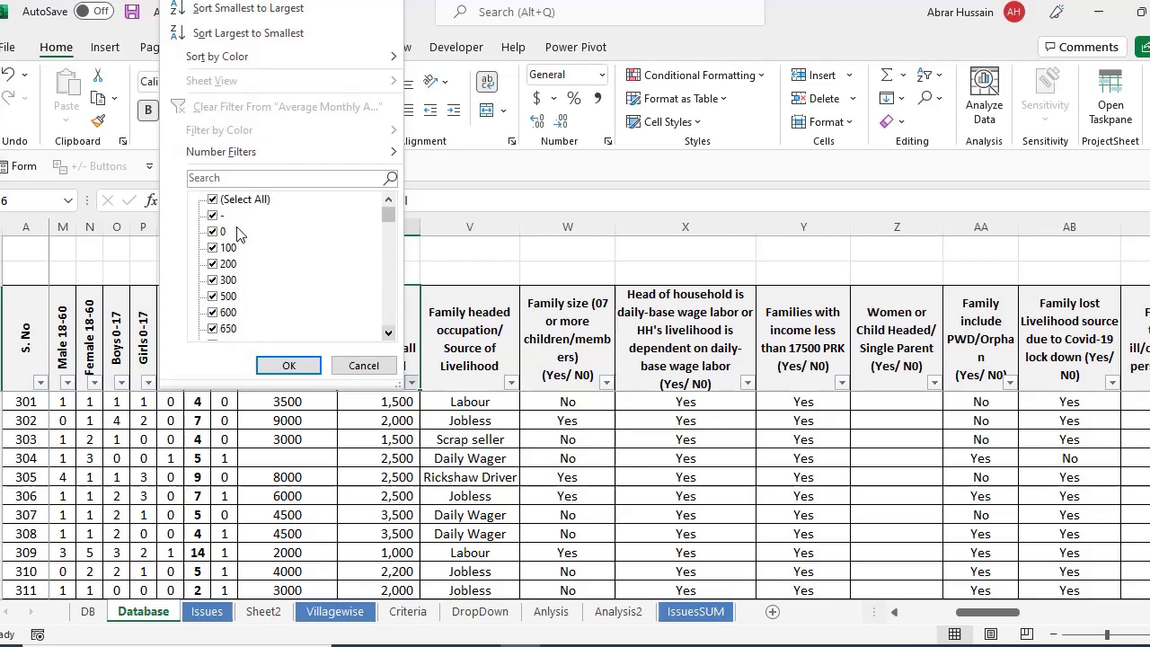
Filter the Average Monthly Amount of all Utility Bill column to only 35000, 40000, 45,000 and 80000.
left_click(230, 205)
scroll(244, 296, "down", 8)
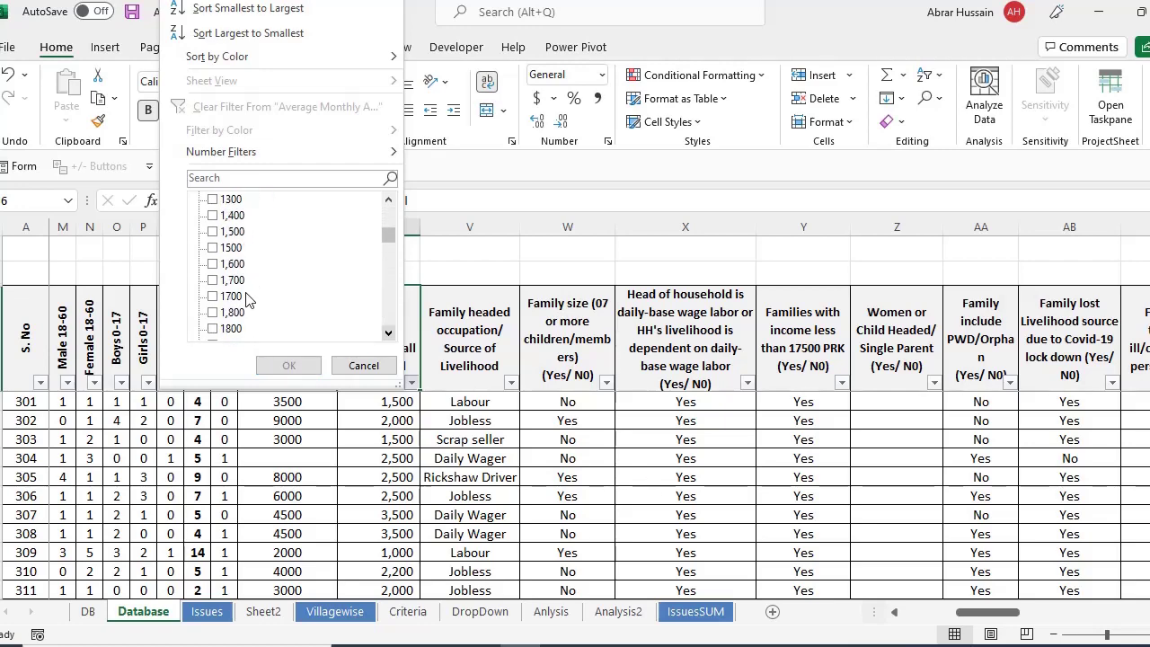
scroll(249, 309, "down", 8)
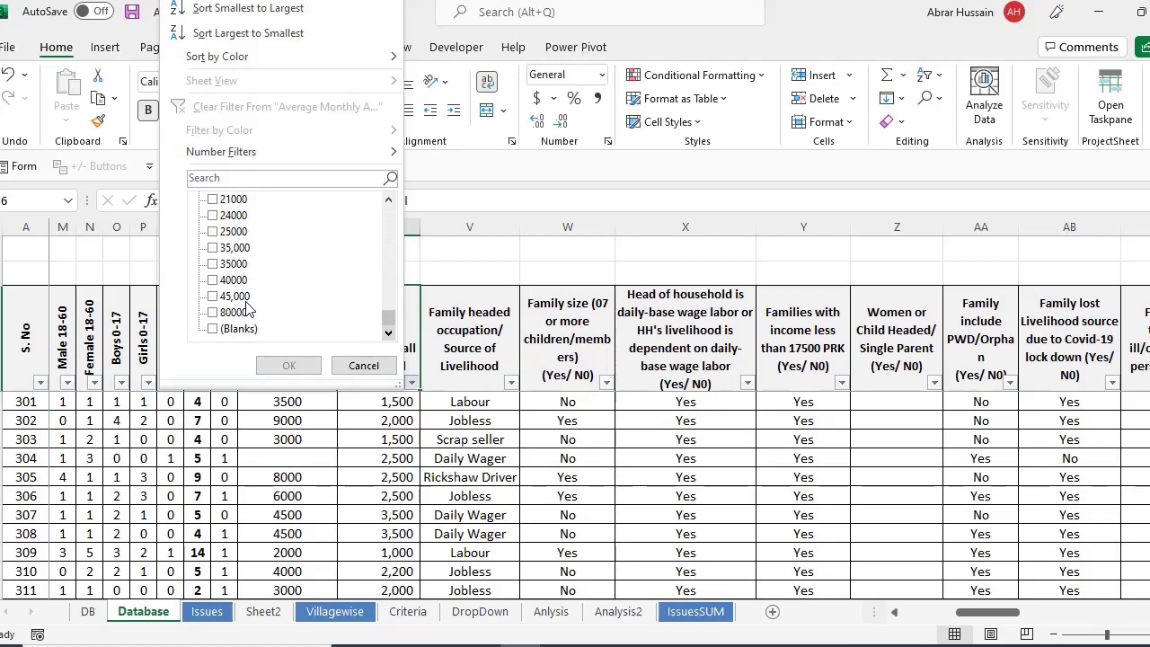
left_click(212, 264)
left_click(213, 281)
left_click(213, 296)
left_click(213, 313)
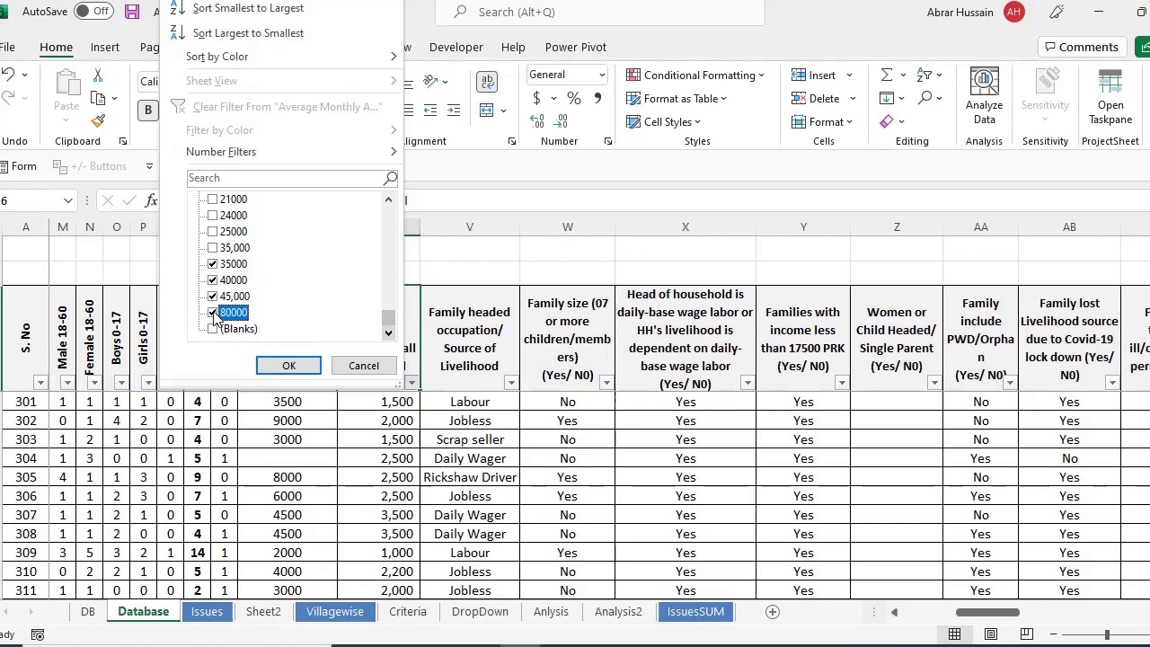
left_click(299, 369)
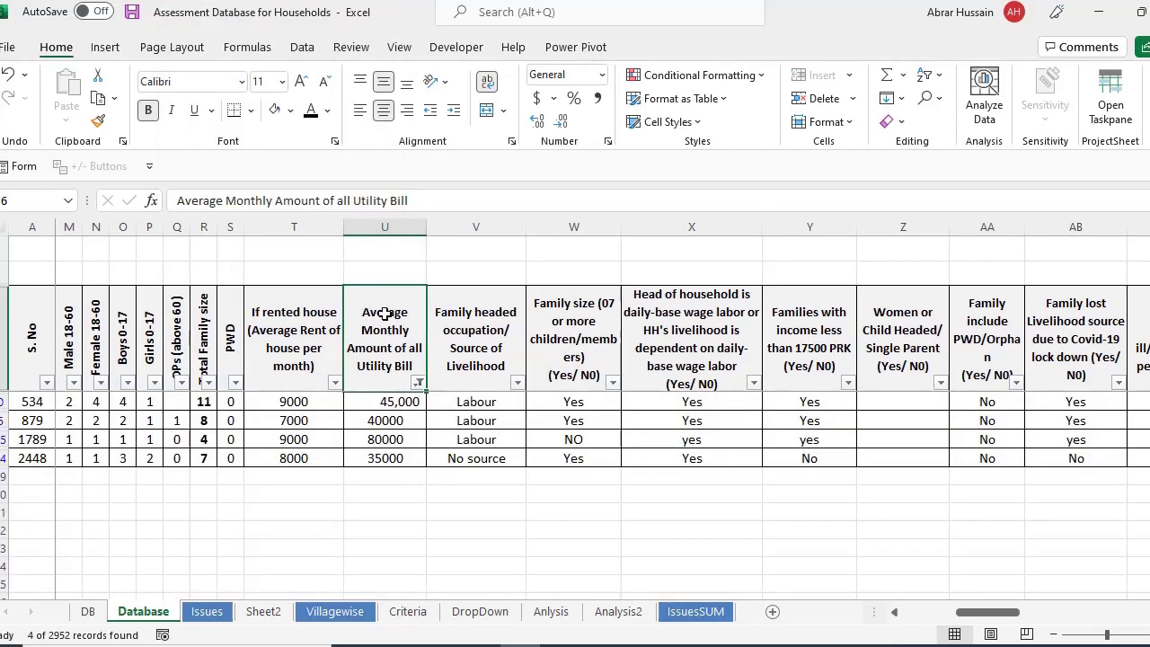
Review each of the filtered households' utility bill amounts beside their occupations.
left_click(358, 401)
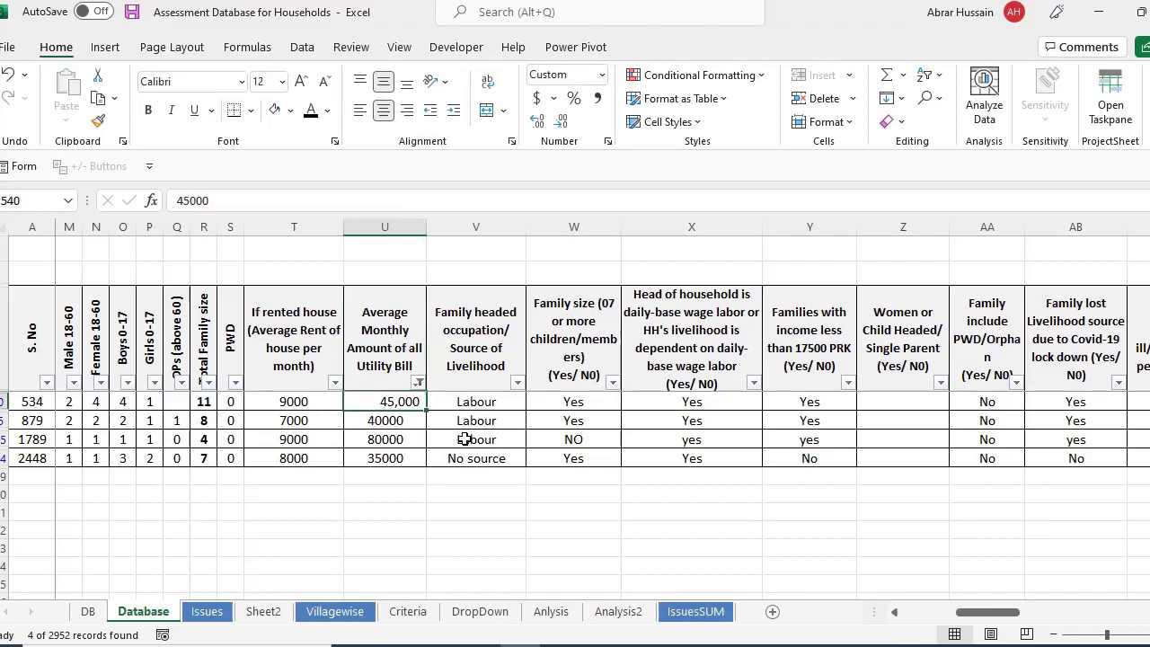
left_click(391, 421)
left_click(406, 439)
left_click(404, 460)
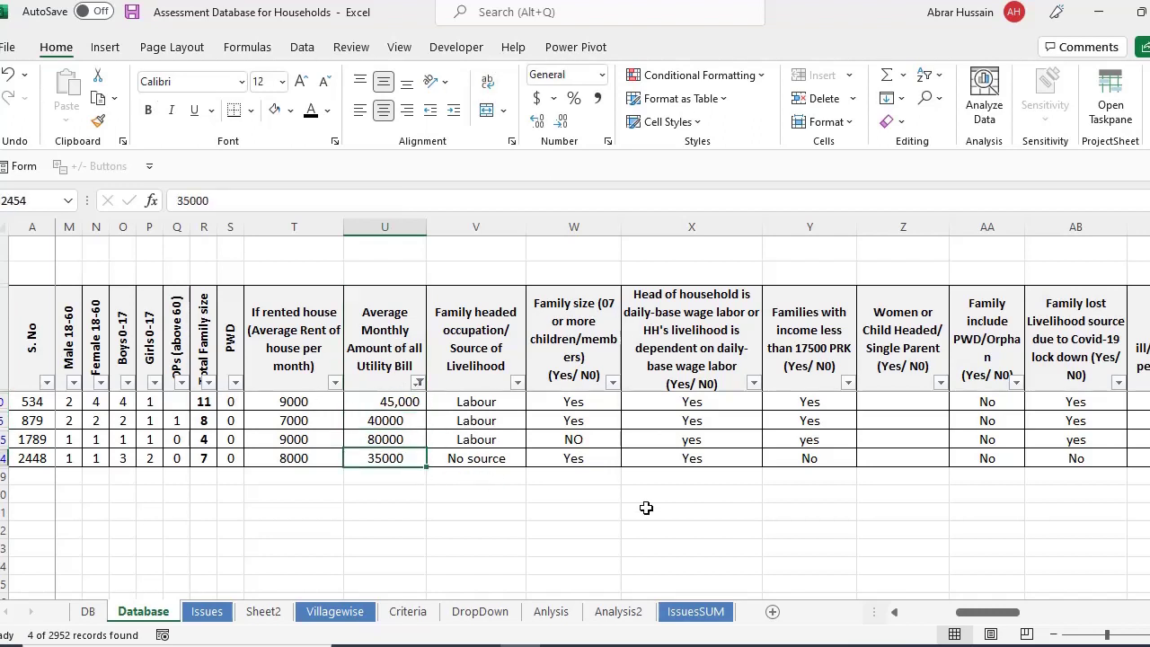
left_click(501, 331)
left_click_drag(396, 401, 367, 462)
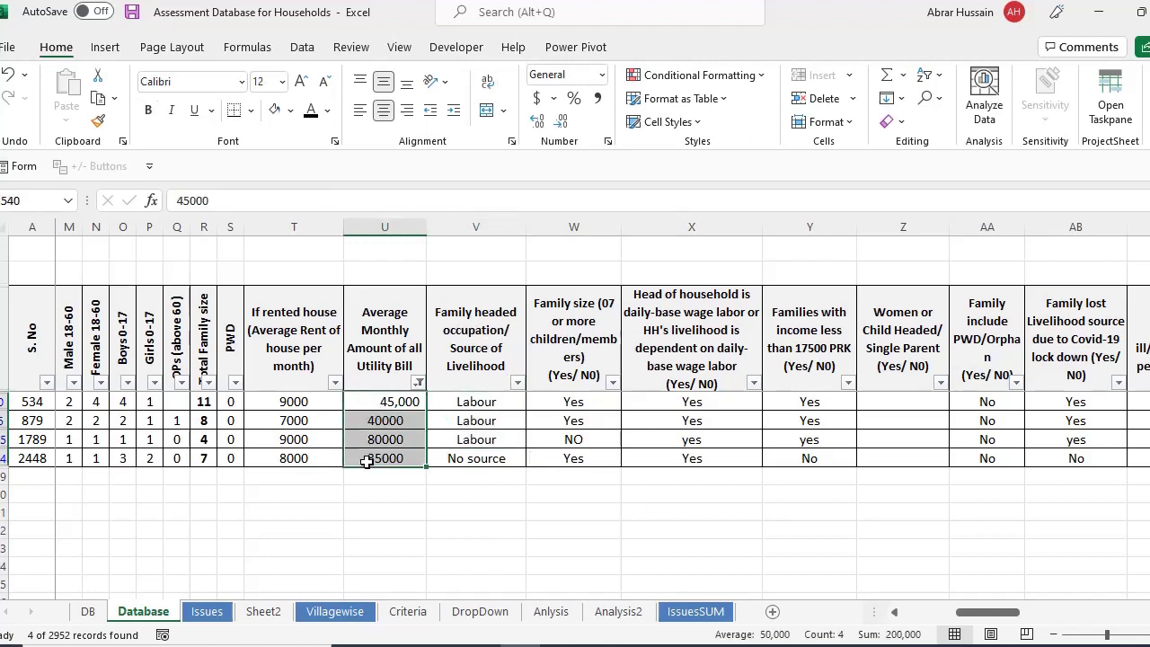
Check the filtered households' Issues/Remarks entries at the end of the table and return to the utility bill columns.
left_click(673, 463)
key("ctrl+Right")
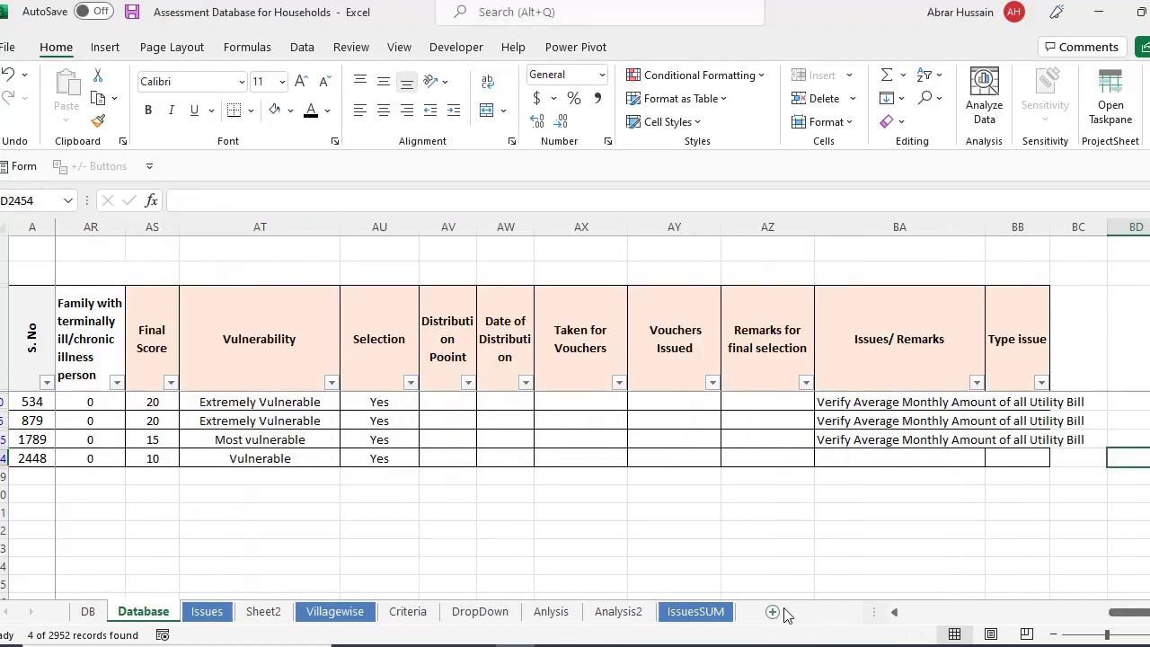
left_click_drag(1128, 612, 829, 616)
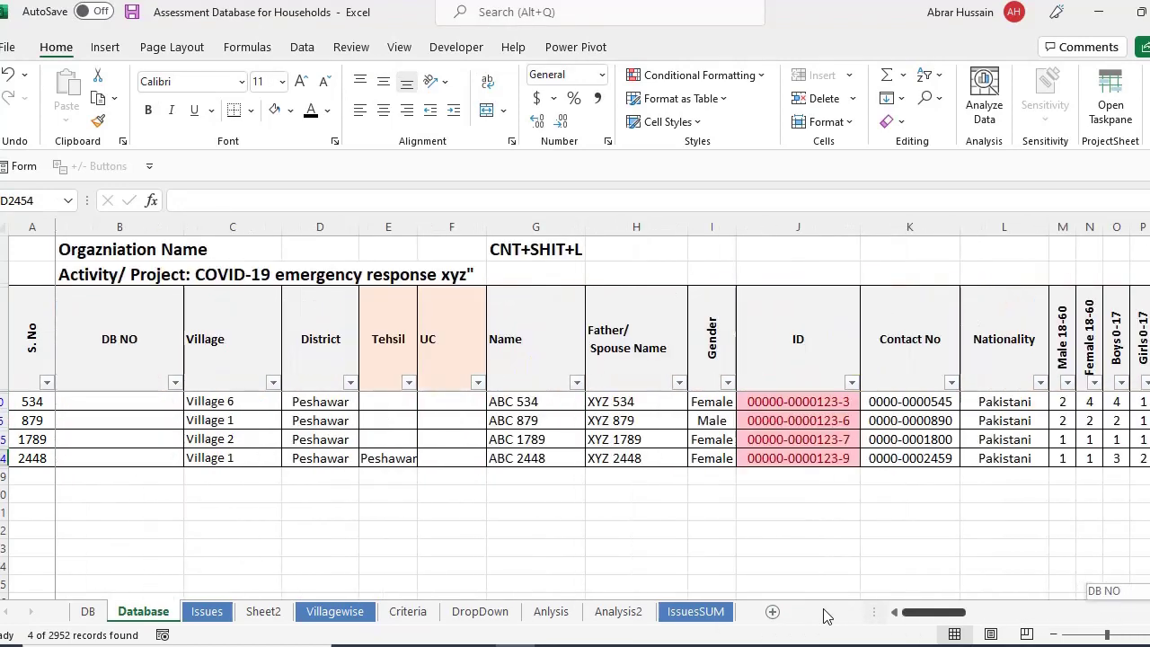
left_click_drag(930, 617, 961, 616)
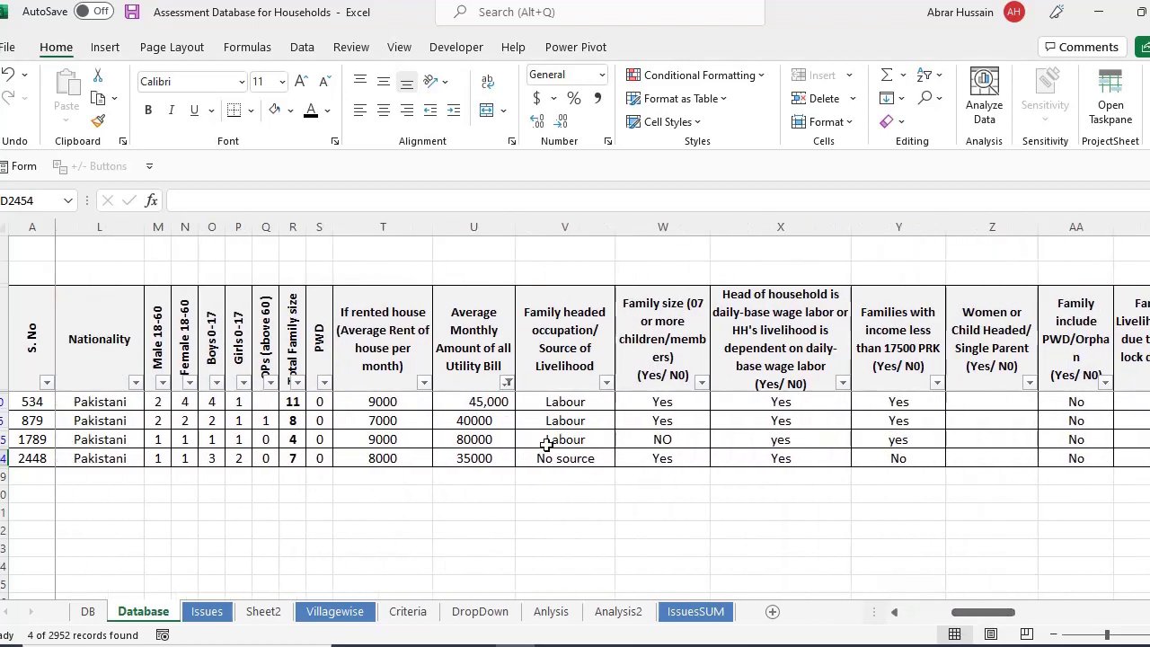
Compare the filtered households' occupation and family size criteria with their utility bill amounts, ending on the utility bill header.
left_click(565, 421)
left_click(714, 420)
key("Left")
key("Down")
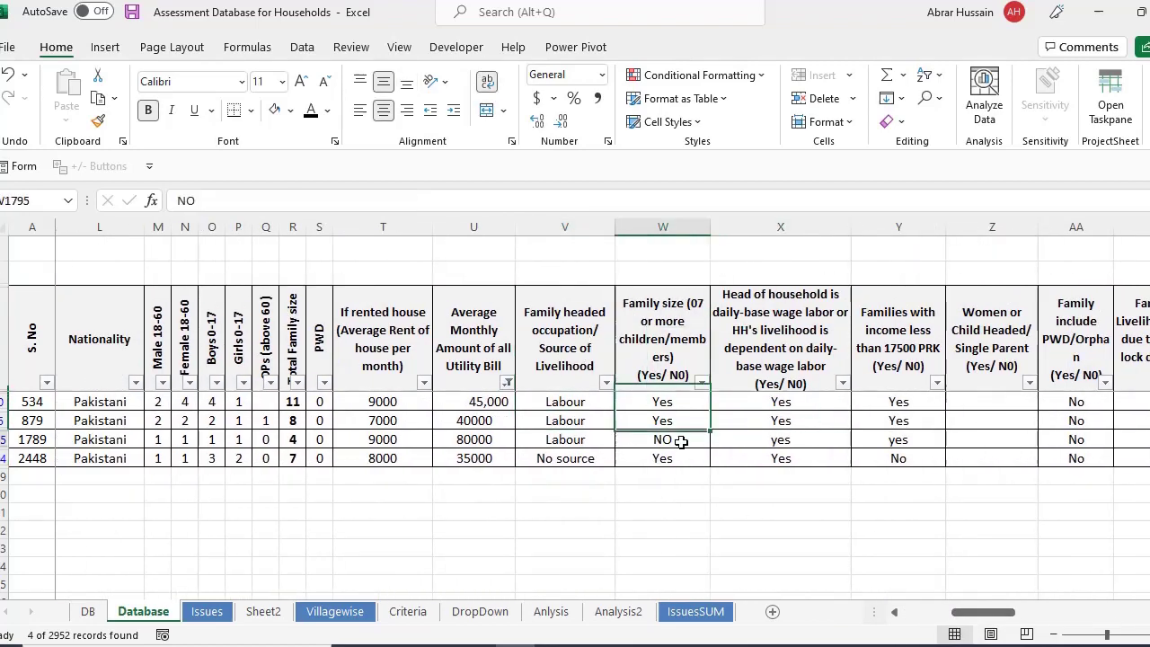
key("Up")
key("Up")
key("Up")
key("Left")
key("Left")
left_click(476, 409)
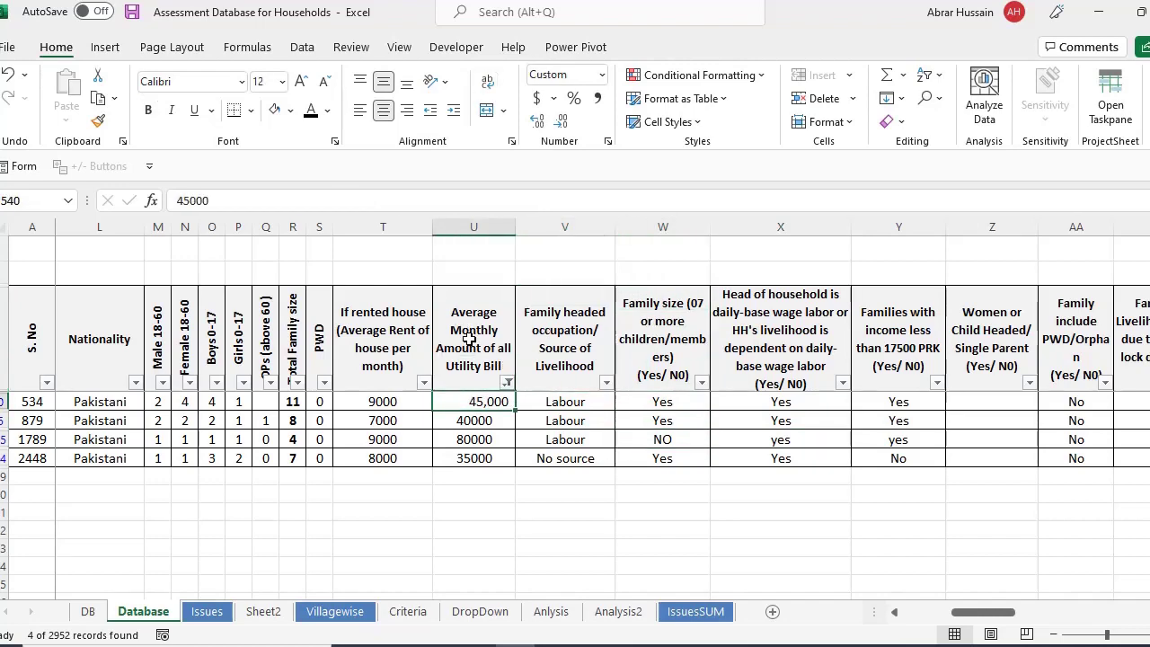
key("Up")
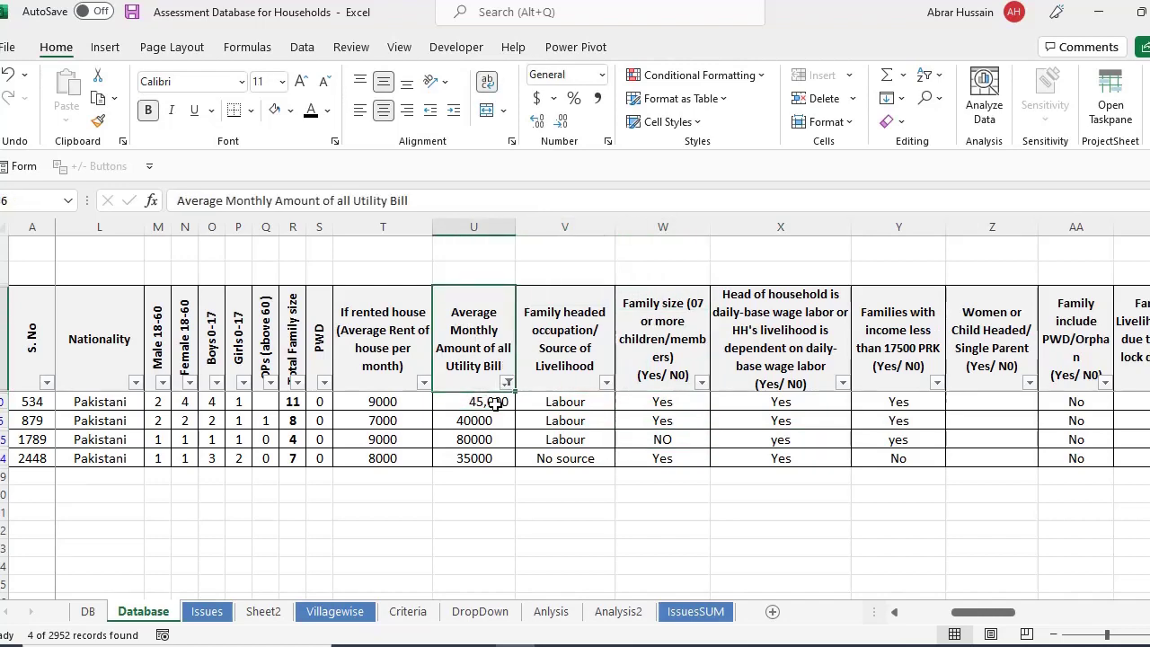
Clear the utility bill filter and filter the average house rent column to only 40000 and 65000.
left_click(302, 50)
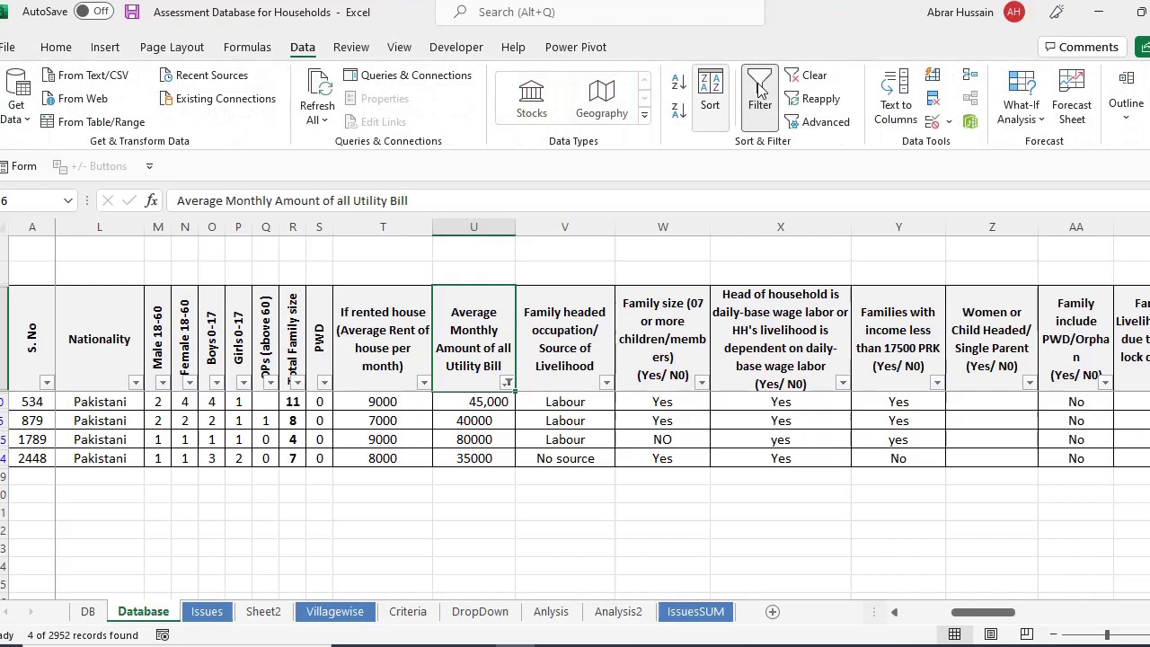
left_click(813, 76)
left_click(392, 366)
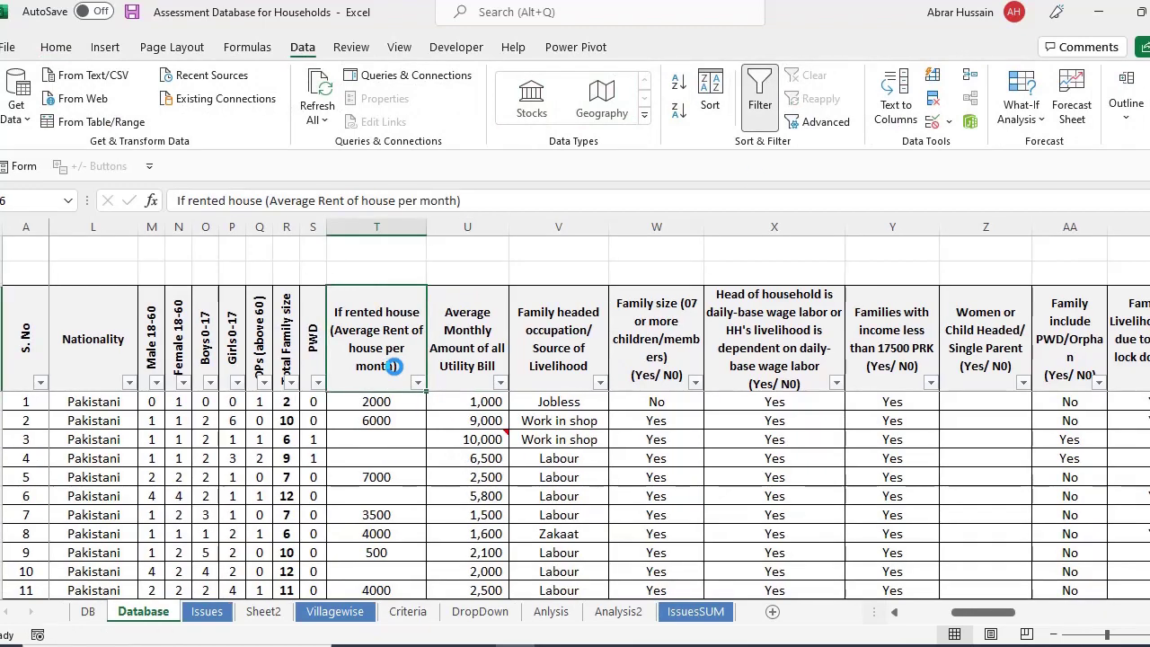
left_click(417, 383)
left_click(259, 199)
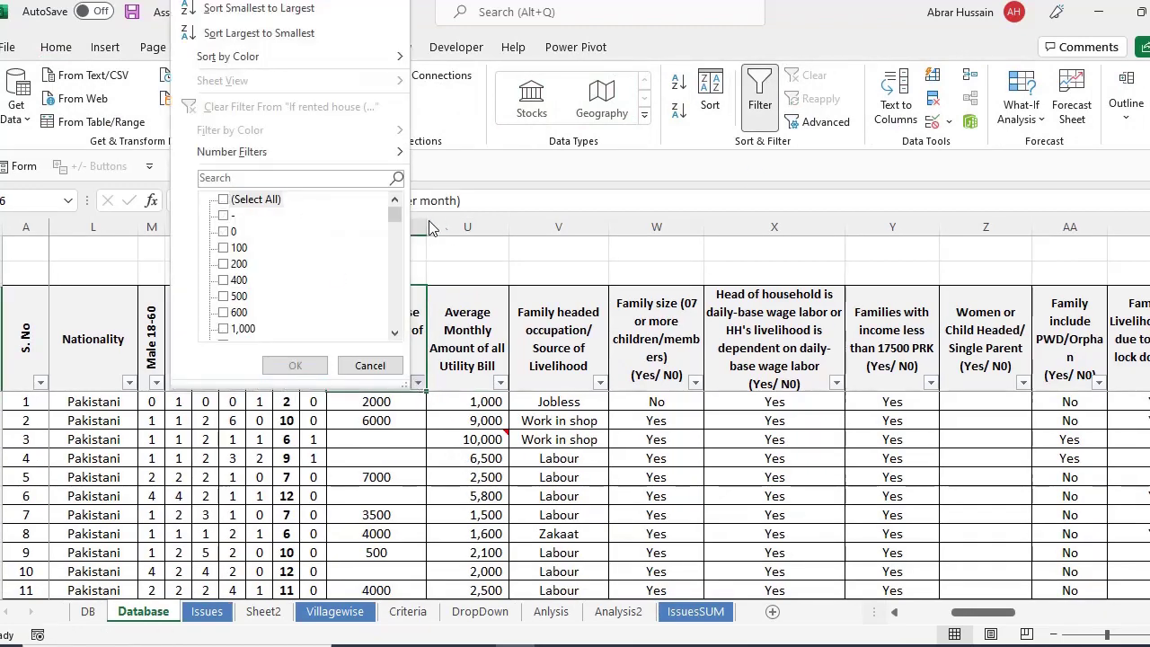
left_click_drag(395, 218, 401, 360)
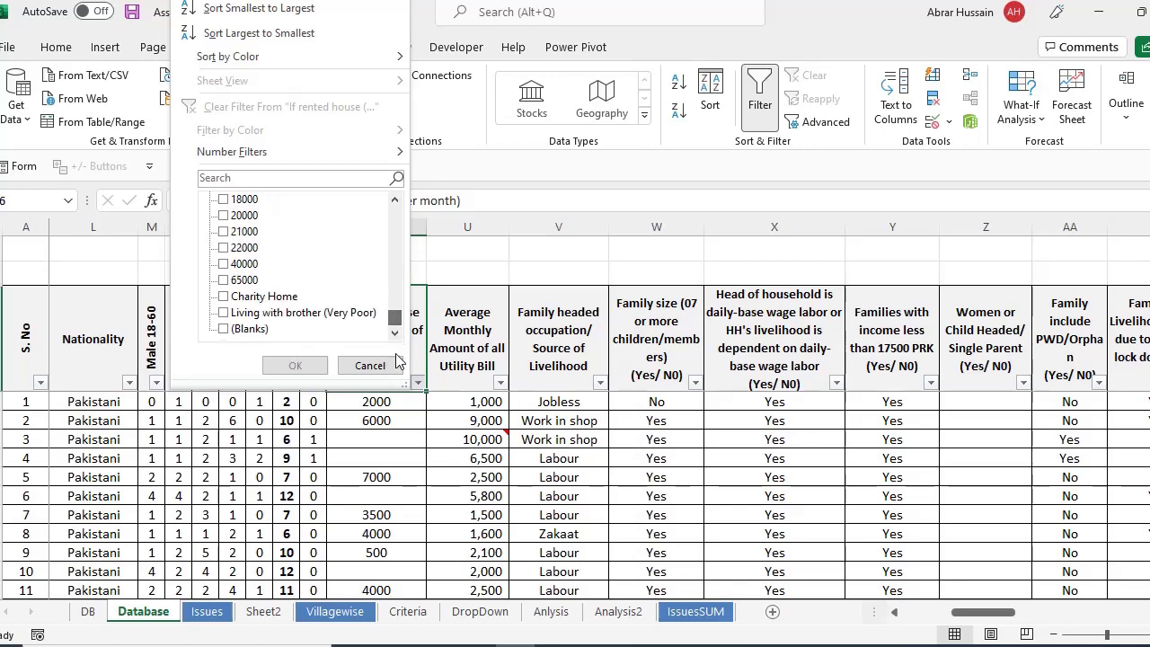
left_click(223, 280)
left_click(224, 264)
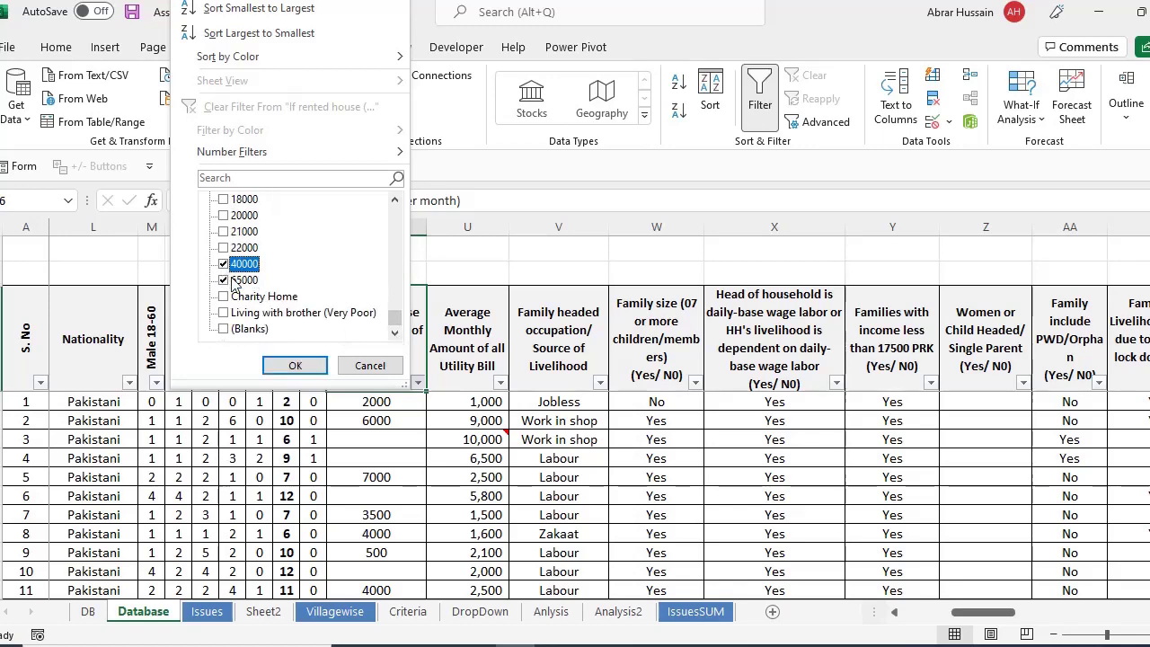
left_click(296, 366)
Review the filtered households' rent amounts against their family headed occupation entries.
left_click(382, 402)
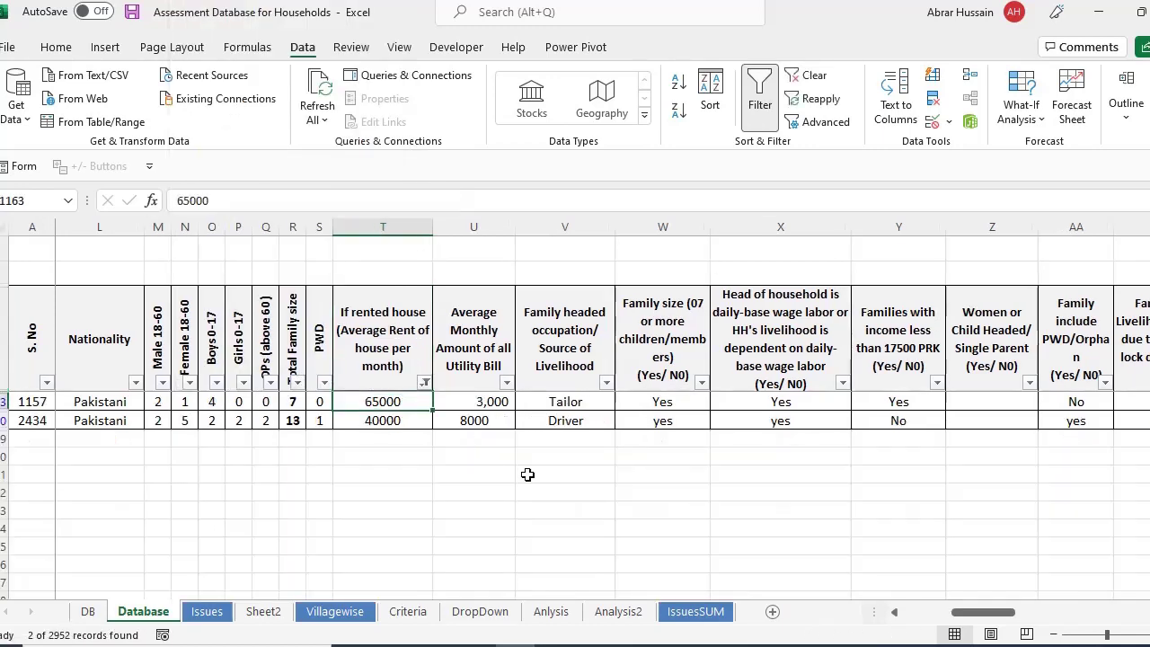
left_click(403, 421)
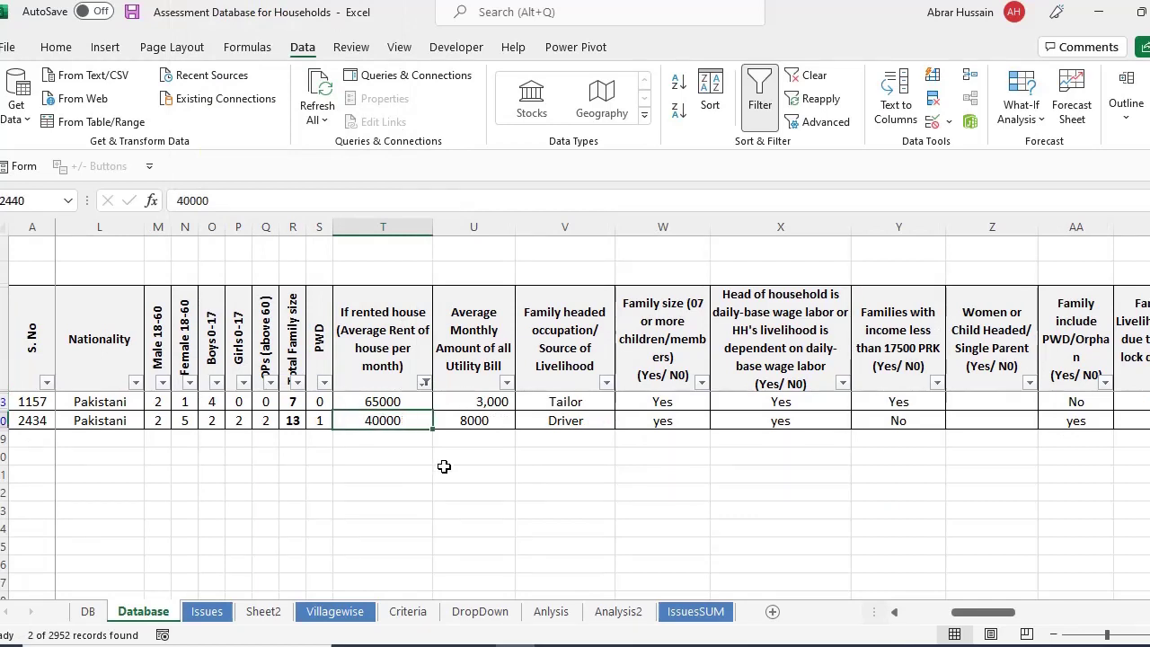
left_click(541, 341)
left_click(594, 421)
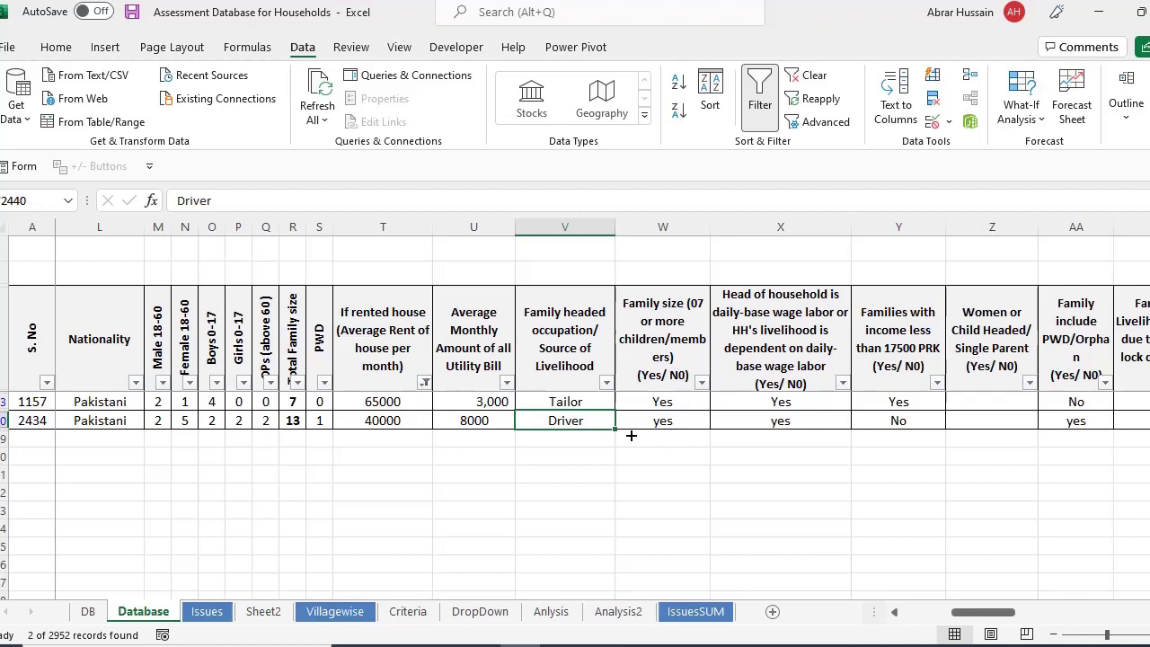
Clear the house rent filter and select the Family size (07 or more children/members) header.
left_click(808, 75)
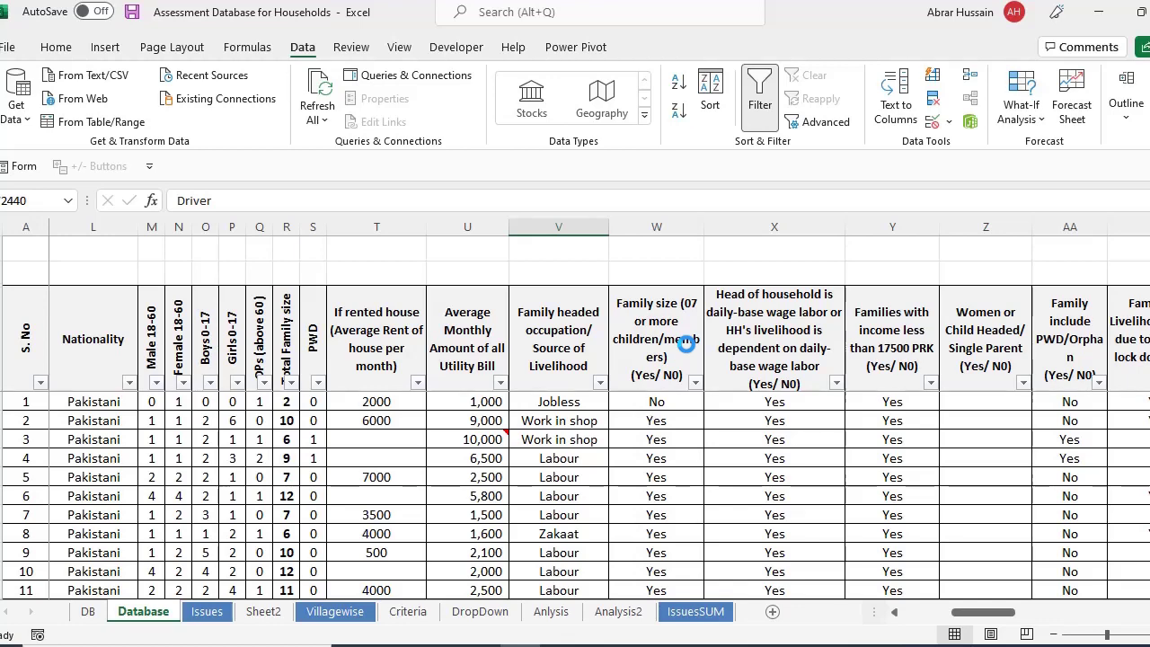
left_click(686, 344)
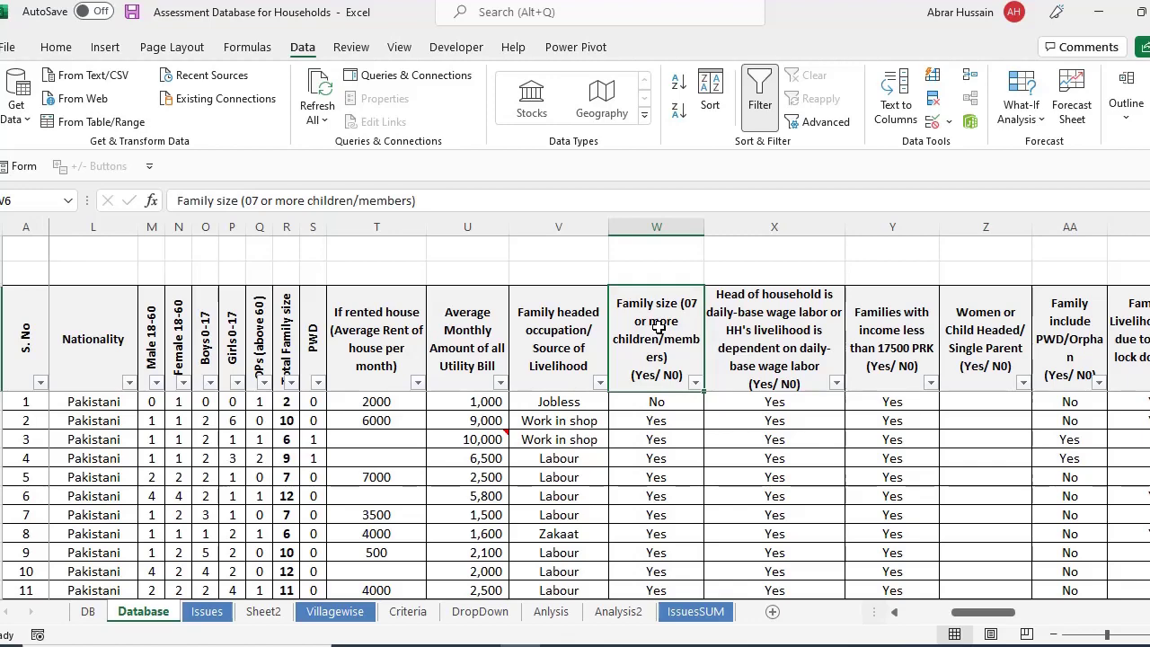
Filter the Family size (07 or more children/members) column to show only the Yes households.
scroll(665, 324, "up", 1, "ctrl")
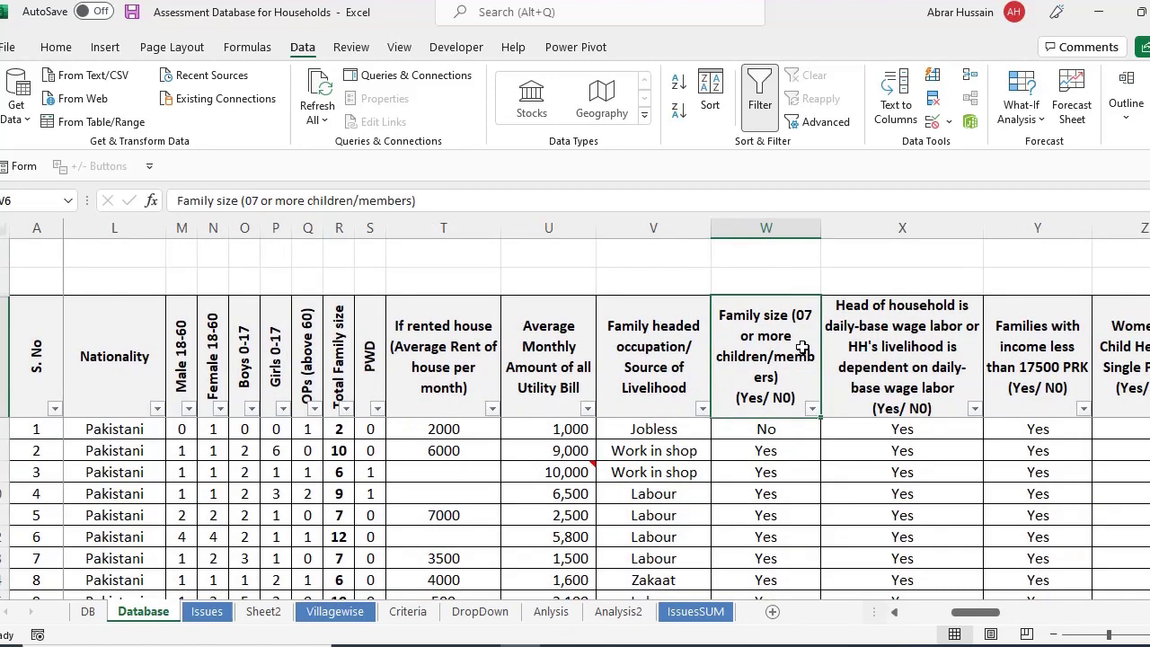
left_click(812, 410)
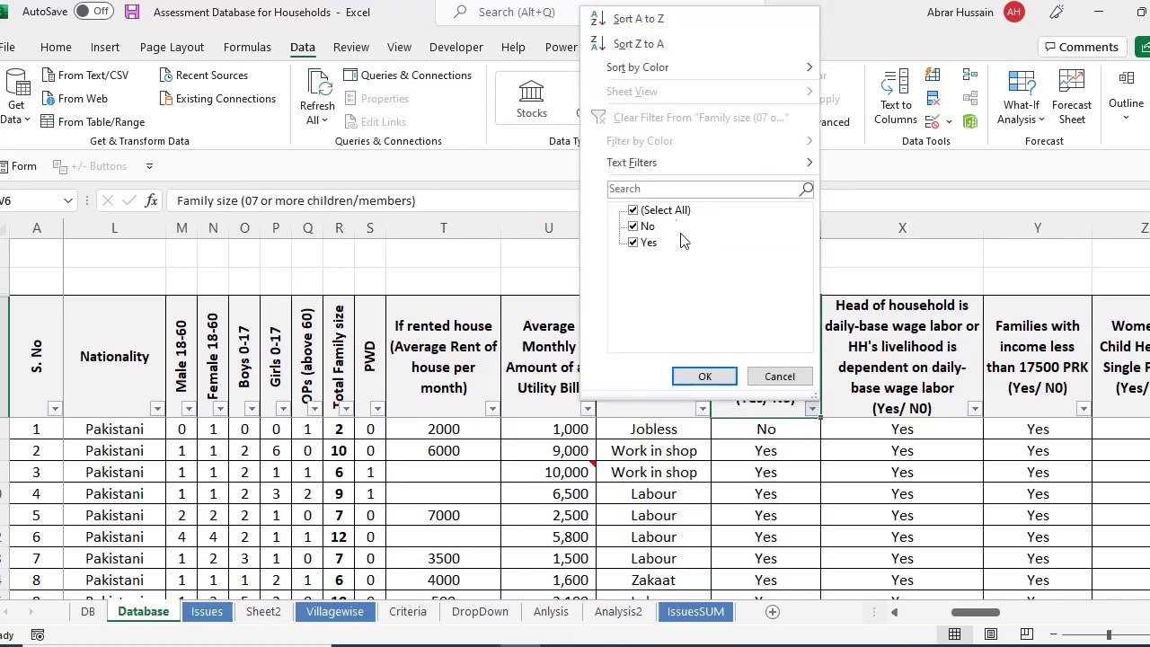
left_click(666, 210)
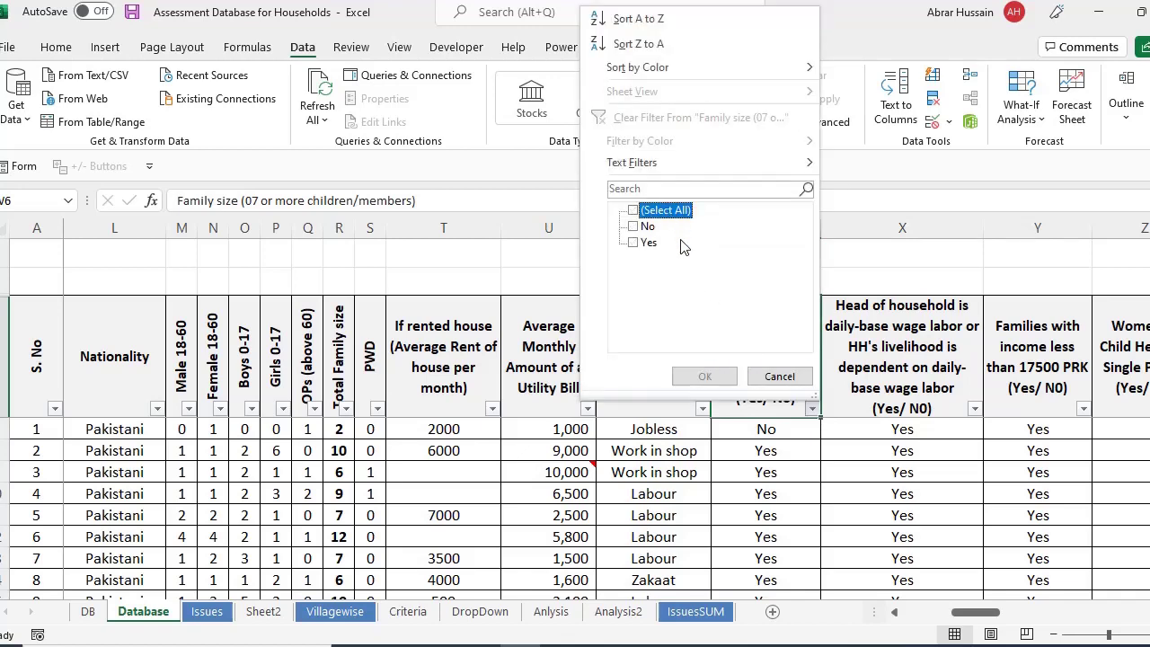
left_click(634, 243)
left_click(708, 376)
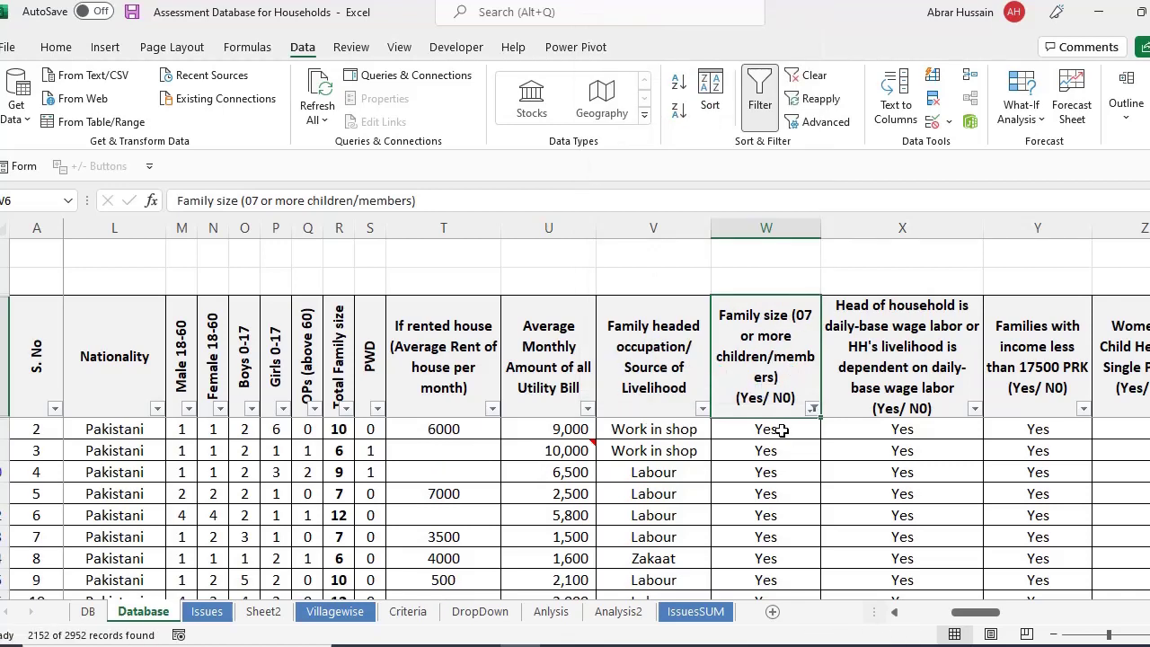
Compare the filtered households' male, female, boys, girls and OPs counts with their total family size.
left_click(896, 613)
left_click(896, 613)
left_click(896, 613)
left_click(590, 354)
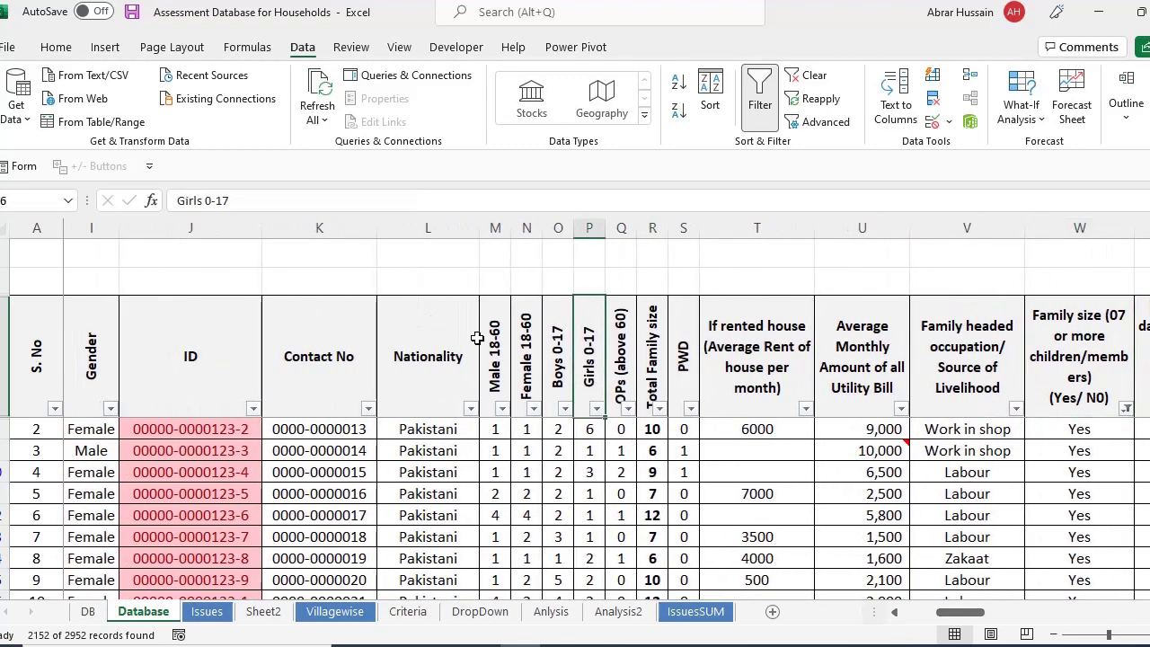
left_click_drag(495, 351, 652, 468)
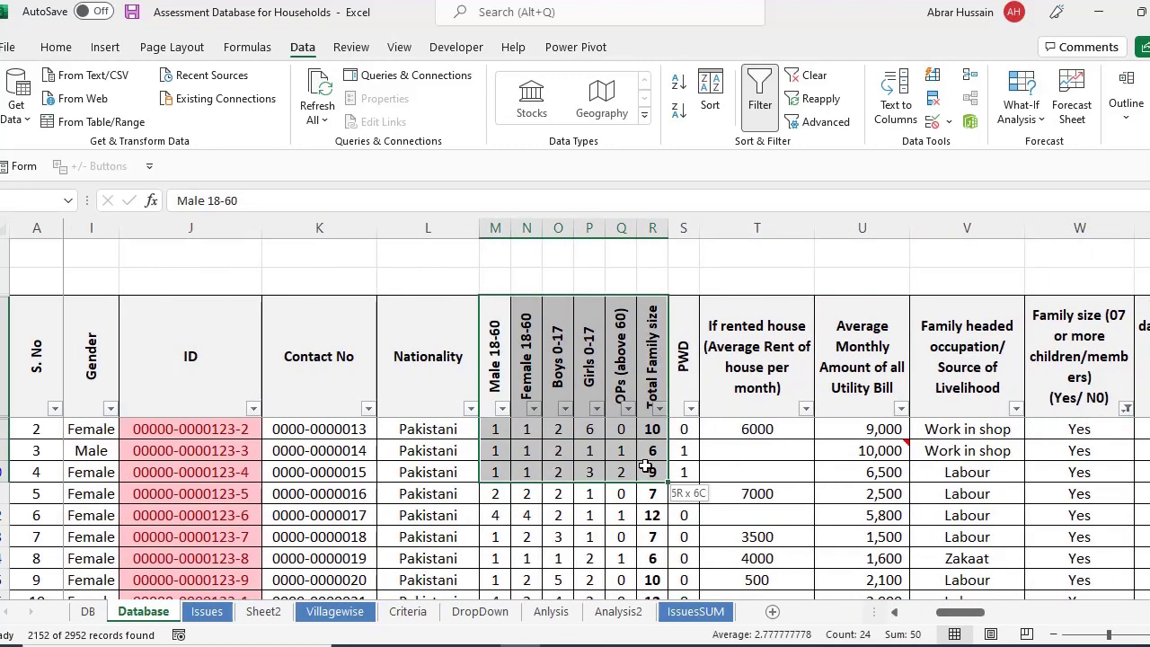
left_click(540, 472)
left_click(626, 431)
left_click(503, 431)
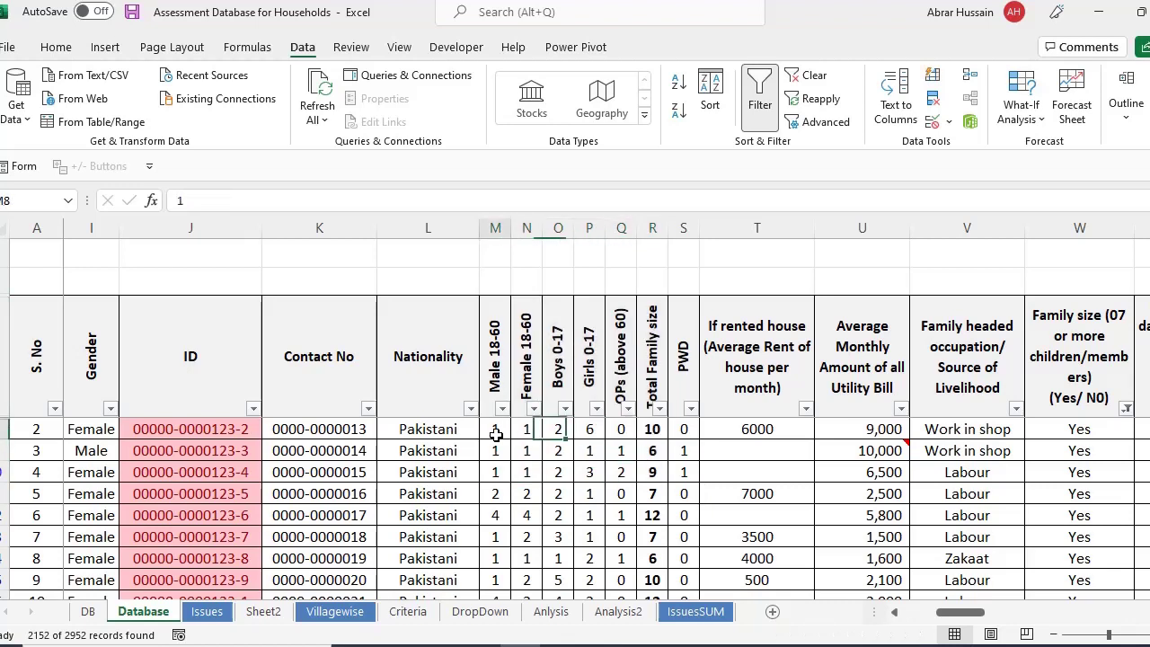
left_click(530, 494)
left_click_drag(589, 493, 608, 433)
left_click(610, 432)
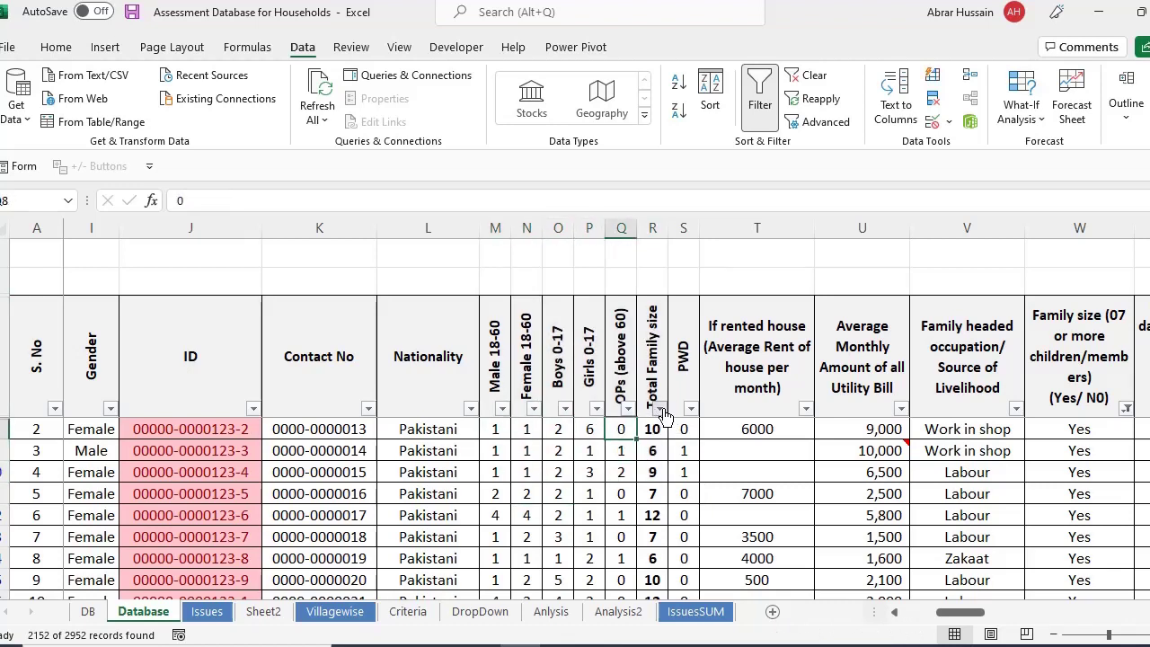
Check which Total Family size values occur among the filtered households, leaving that column unfiltered.
left_click(660, 409)
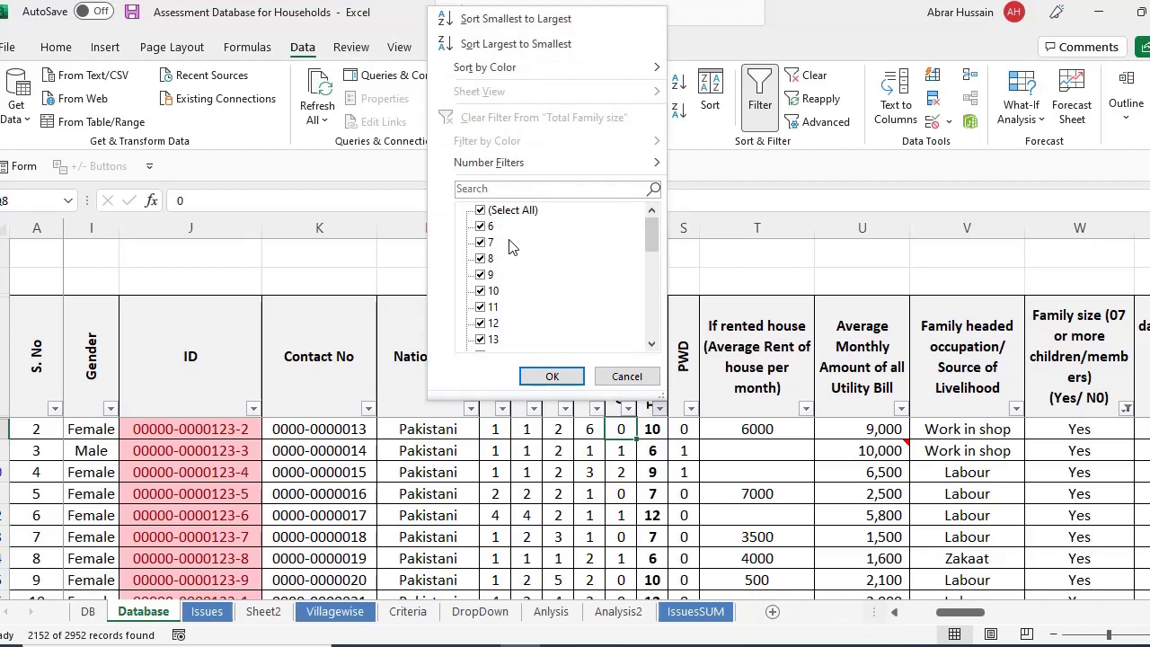
left_click(510, 212)
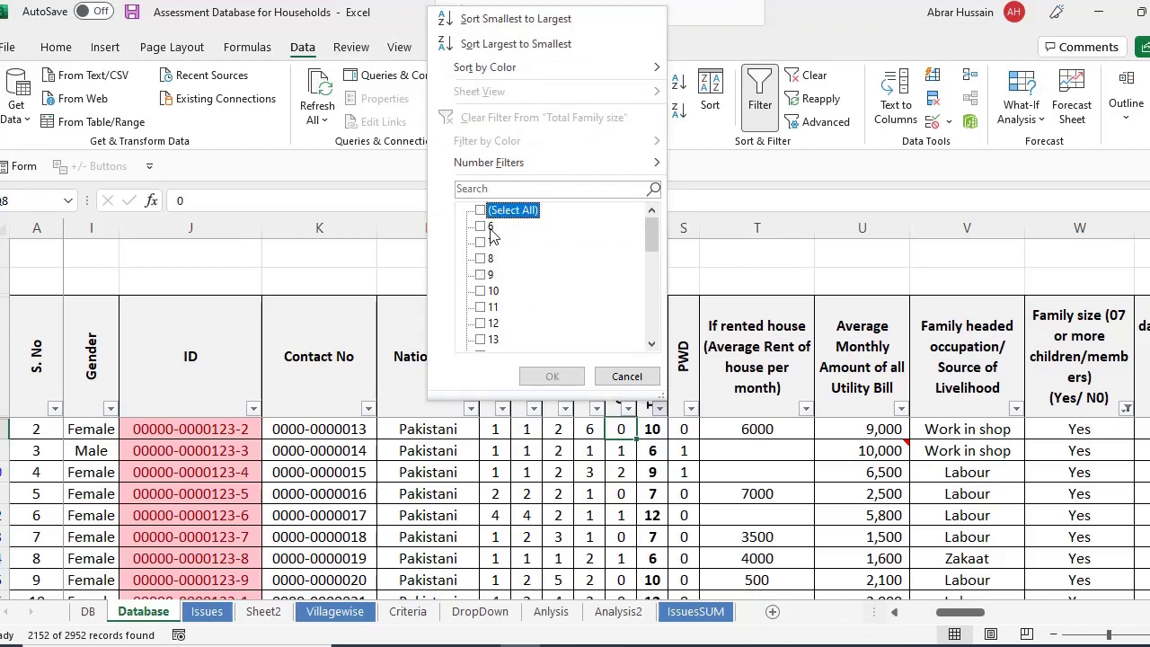
left_click(654, 236)
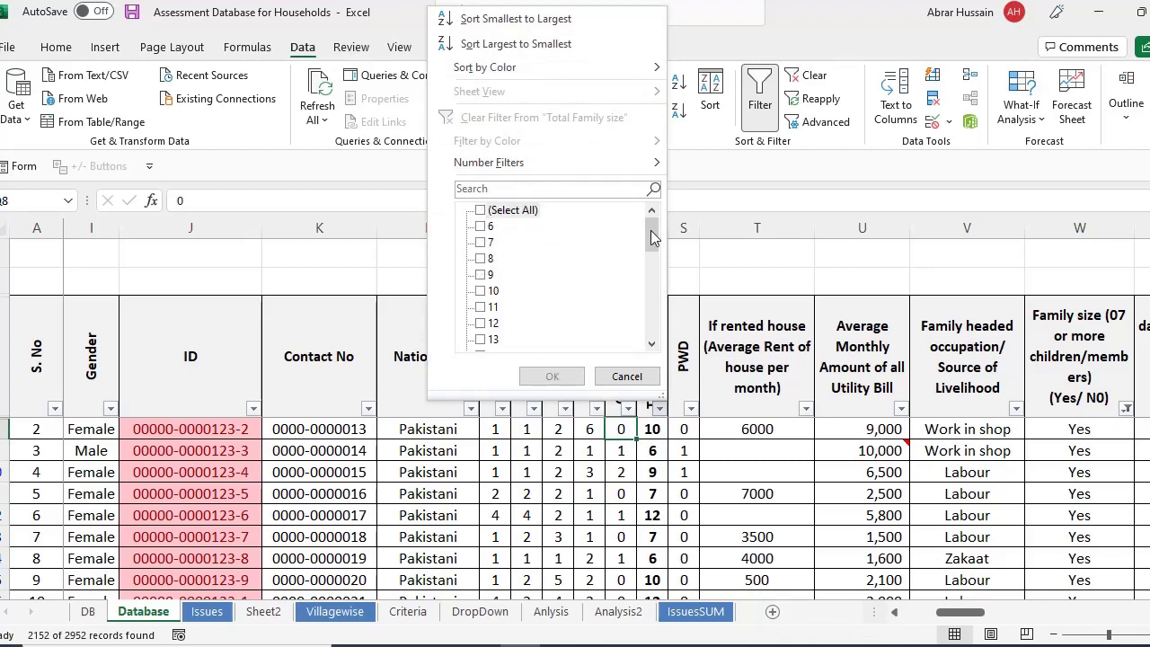
left_click_drag(653, 236, 654, 213)
left_click(627, 376)
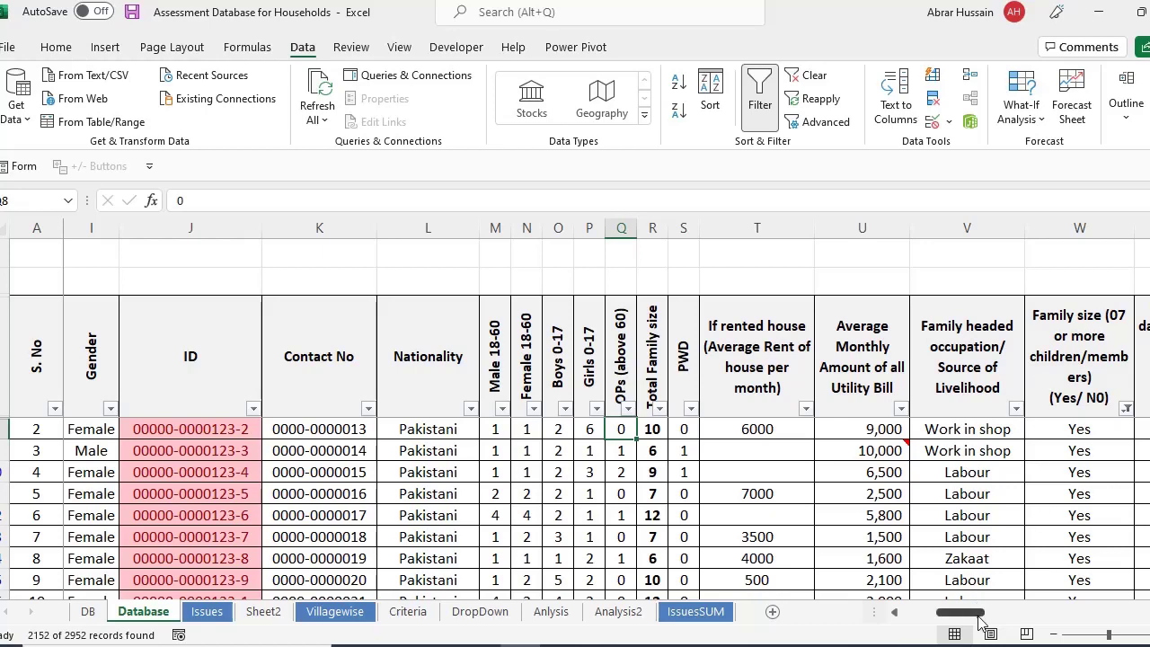
Select the Families with income less than 17500 PRK header and clear the family size criteria filter.
left_click_drag(981, 620, 1037, 614)
left_click(569, 352)
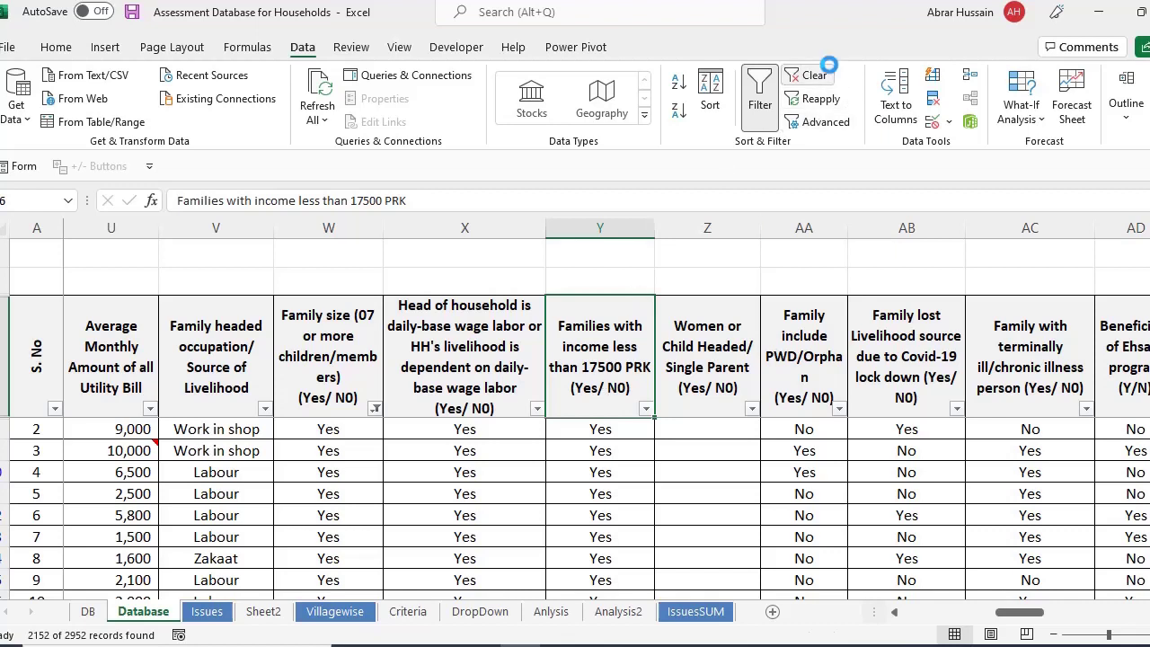
left_click(814, 75)
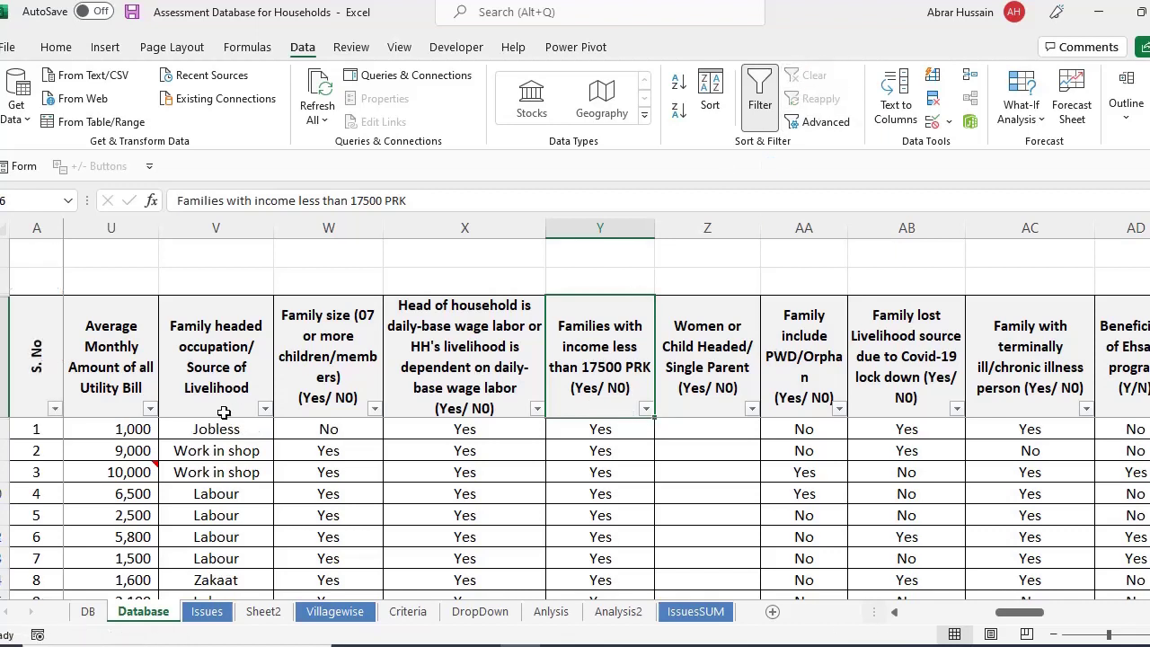